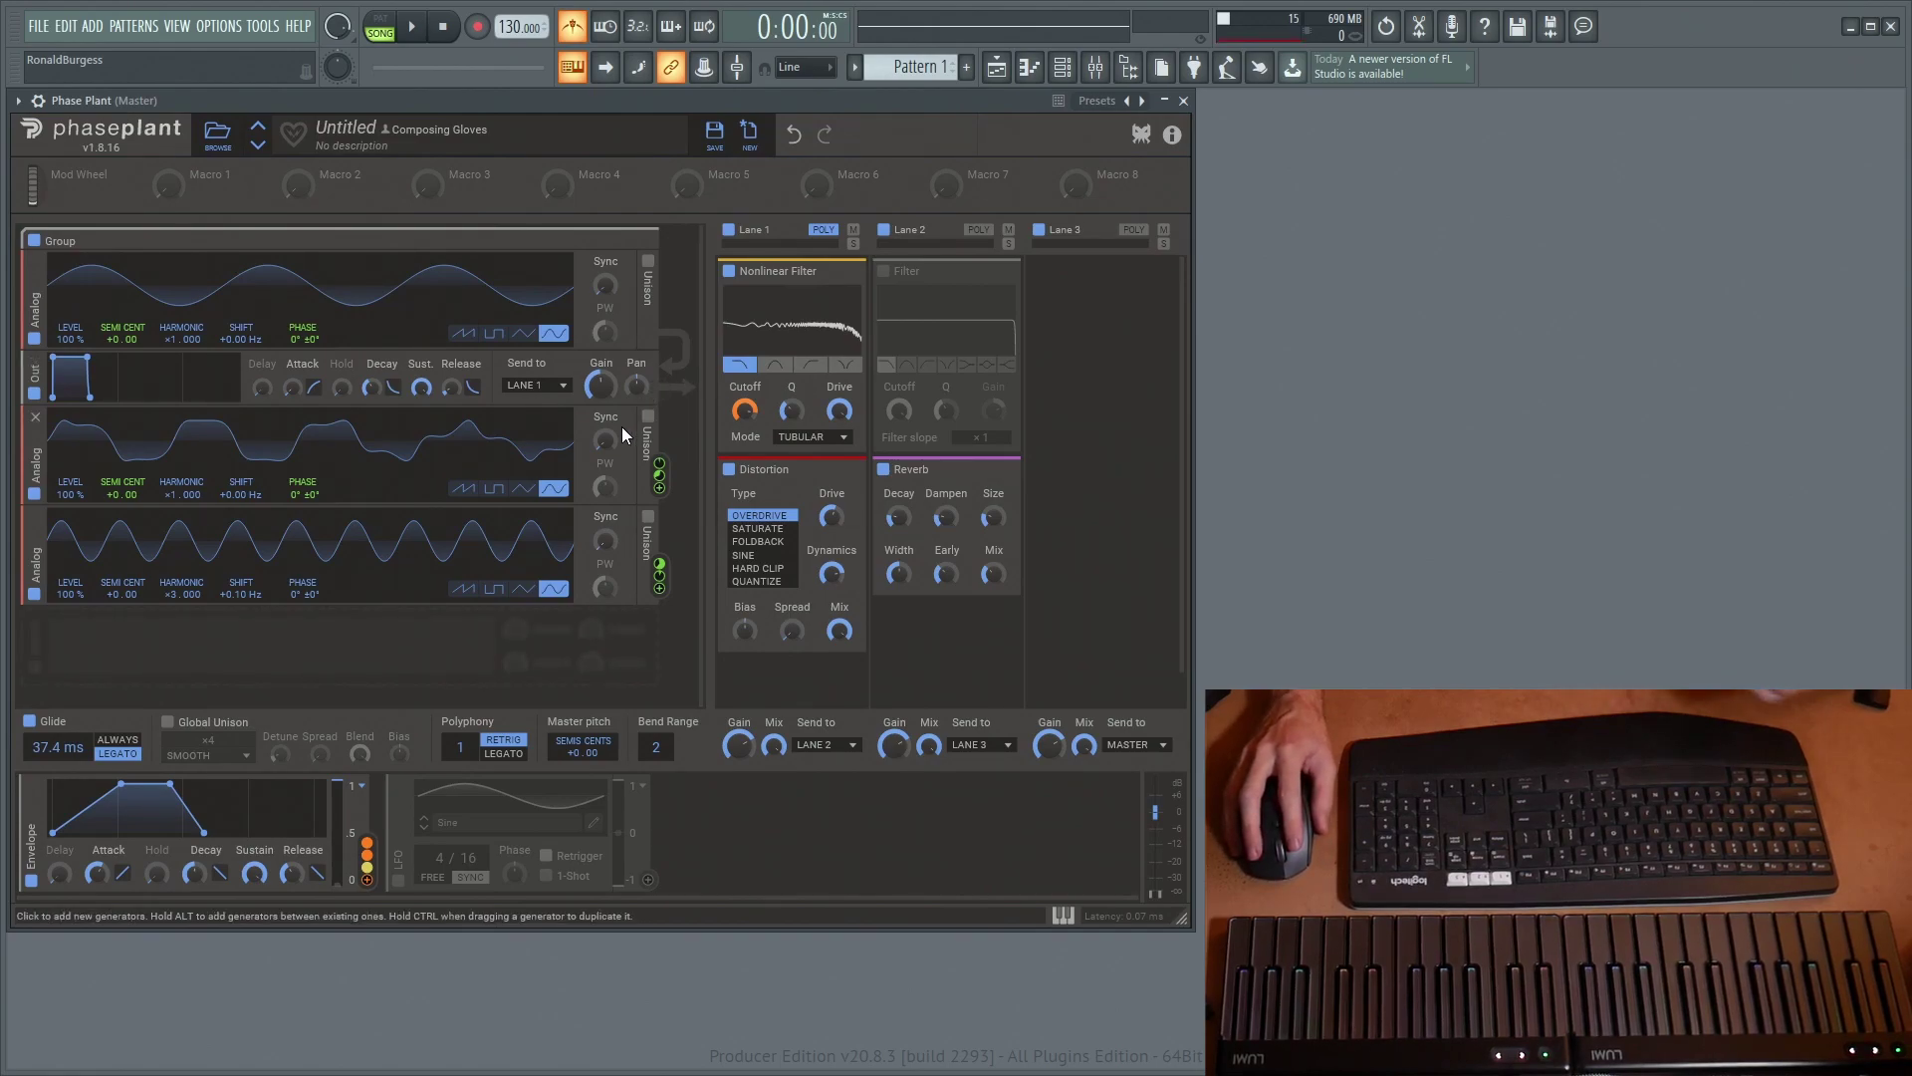
Compare Lane 1's Nonlinear Filter with Lane 2's regular Filter by switching between them and bypassing both, ending with only the Nonlinear Filter enabled
left_click(732, 276)
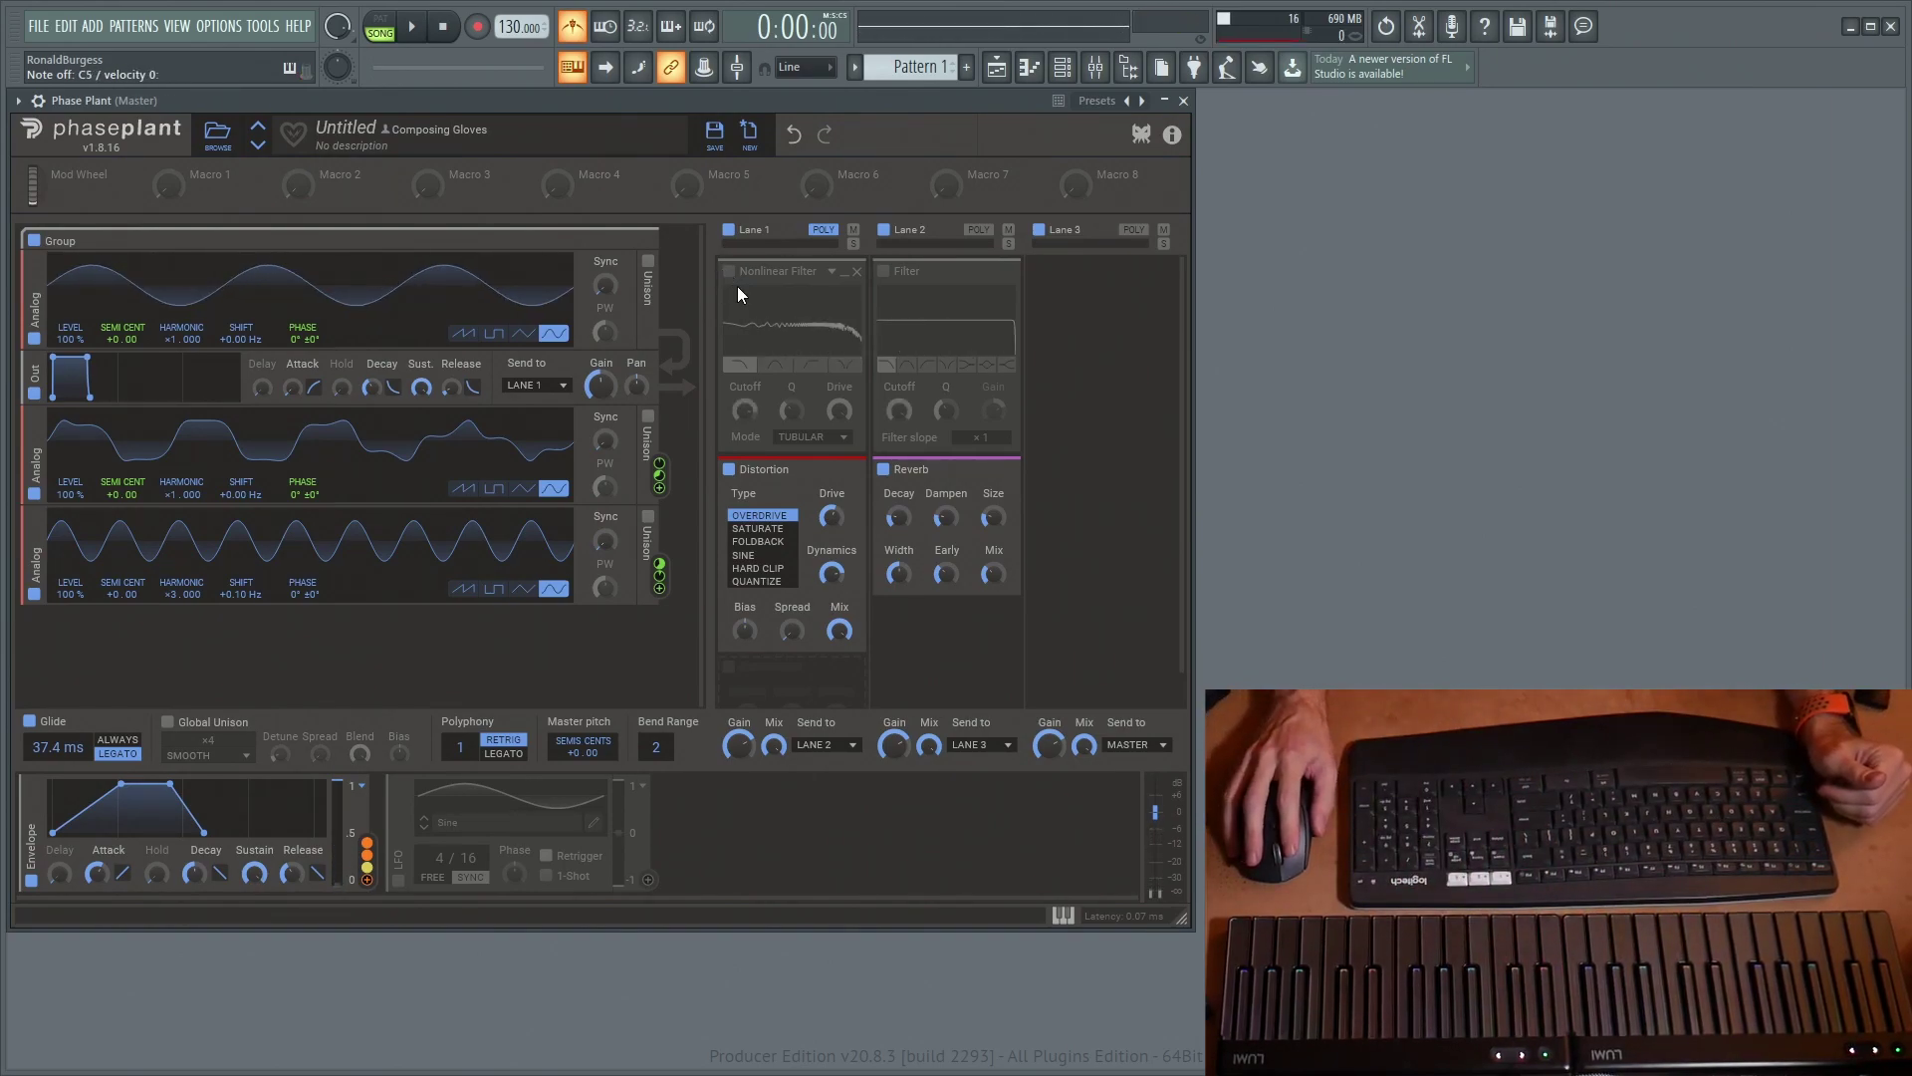
left_click(729, 275)
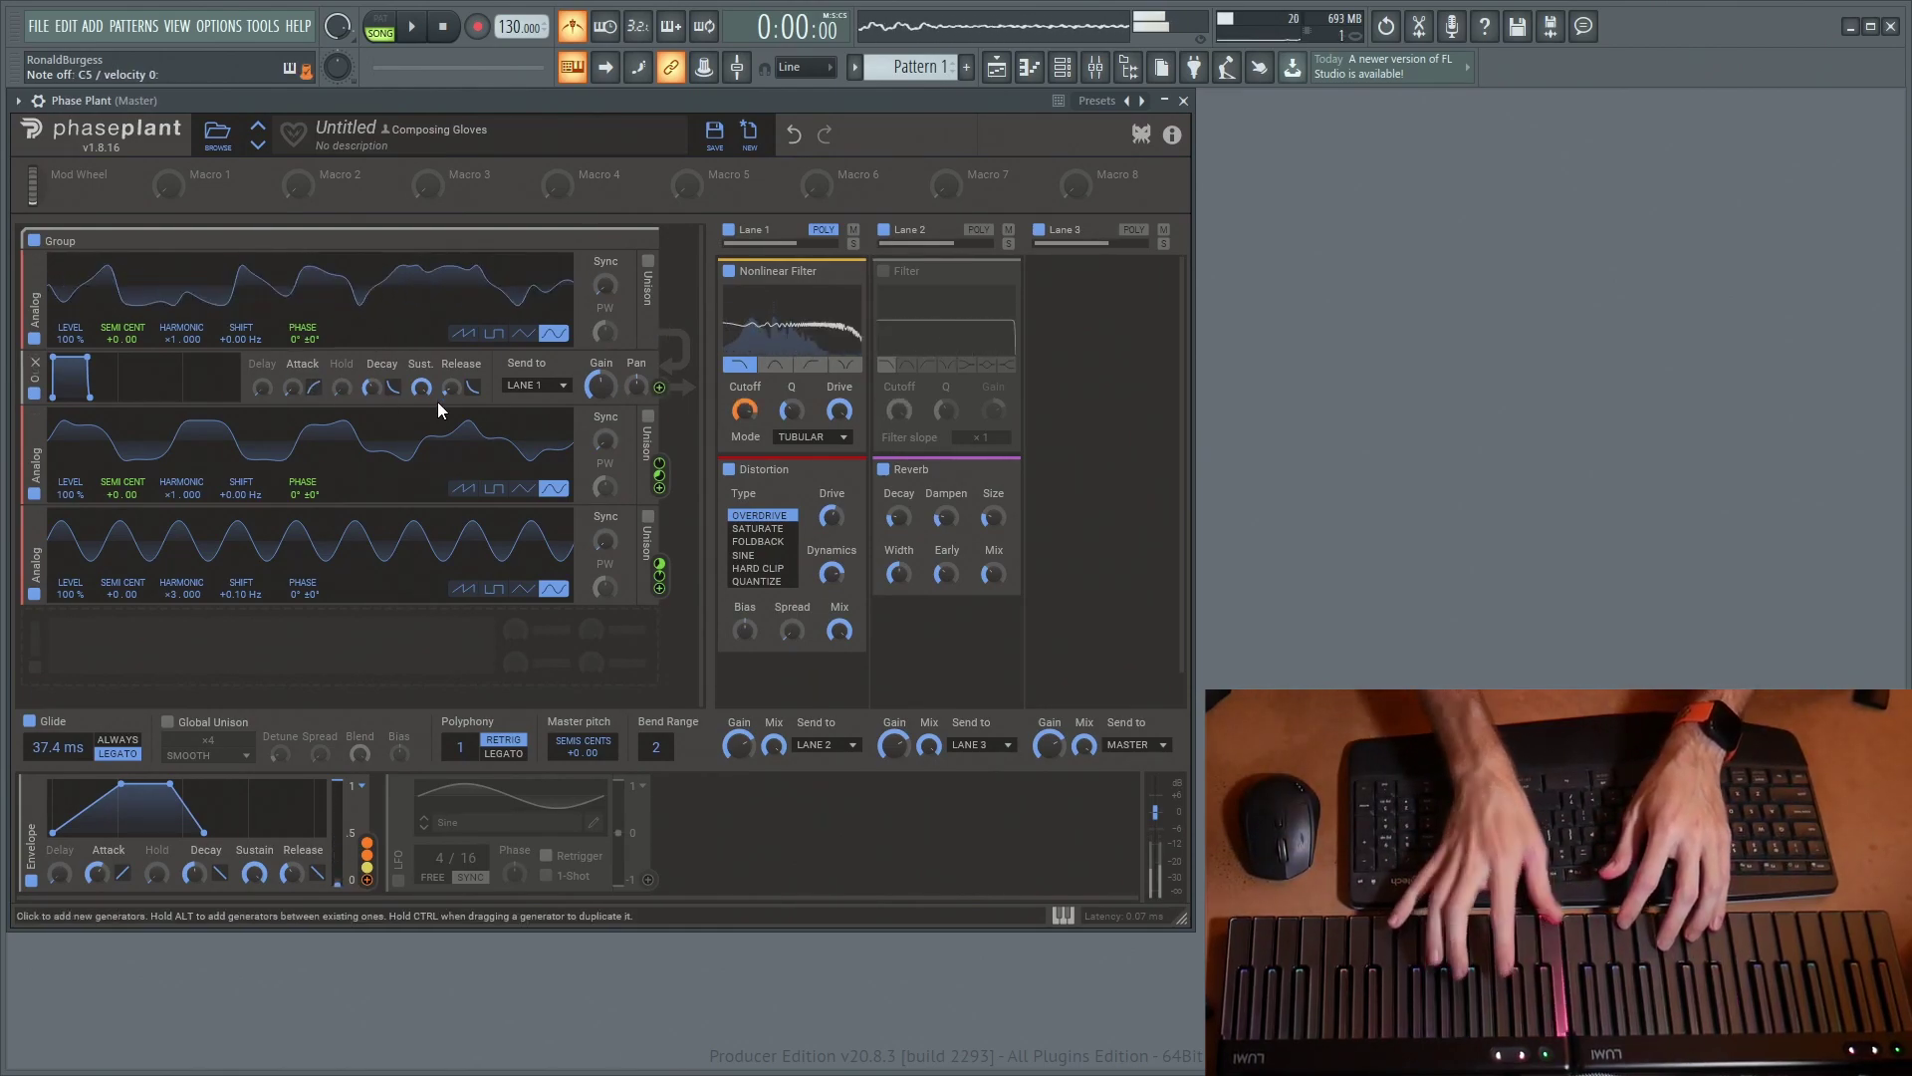
left_click(883, 272)
left_click(729, 272)
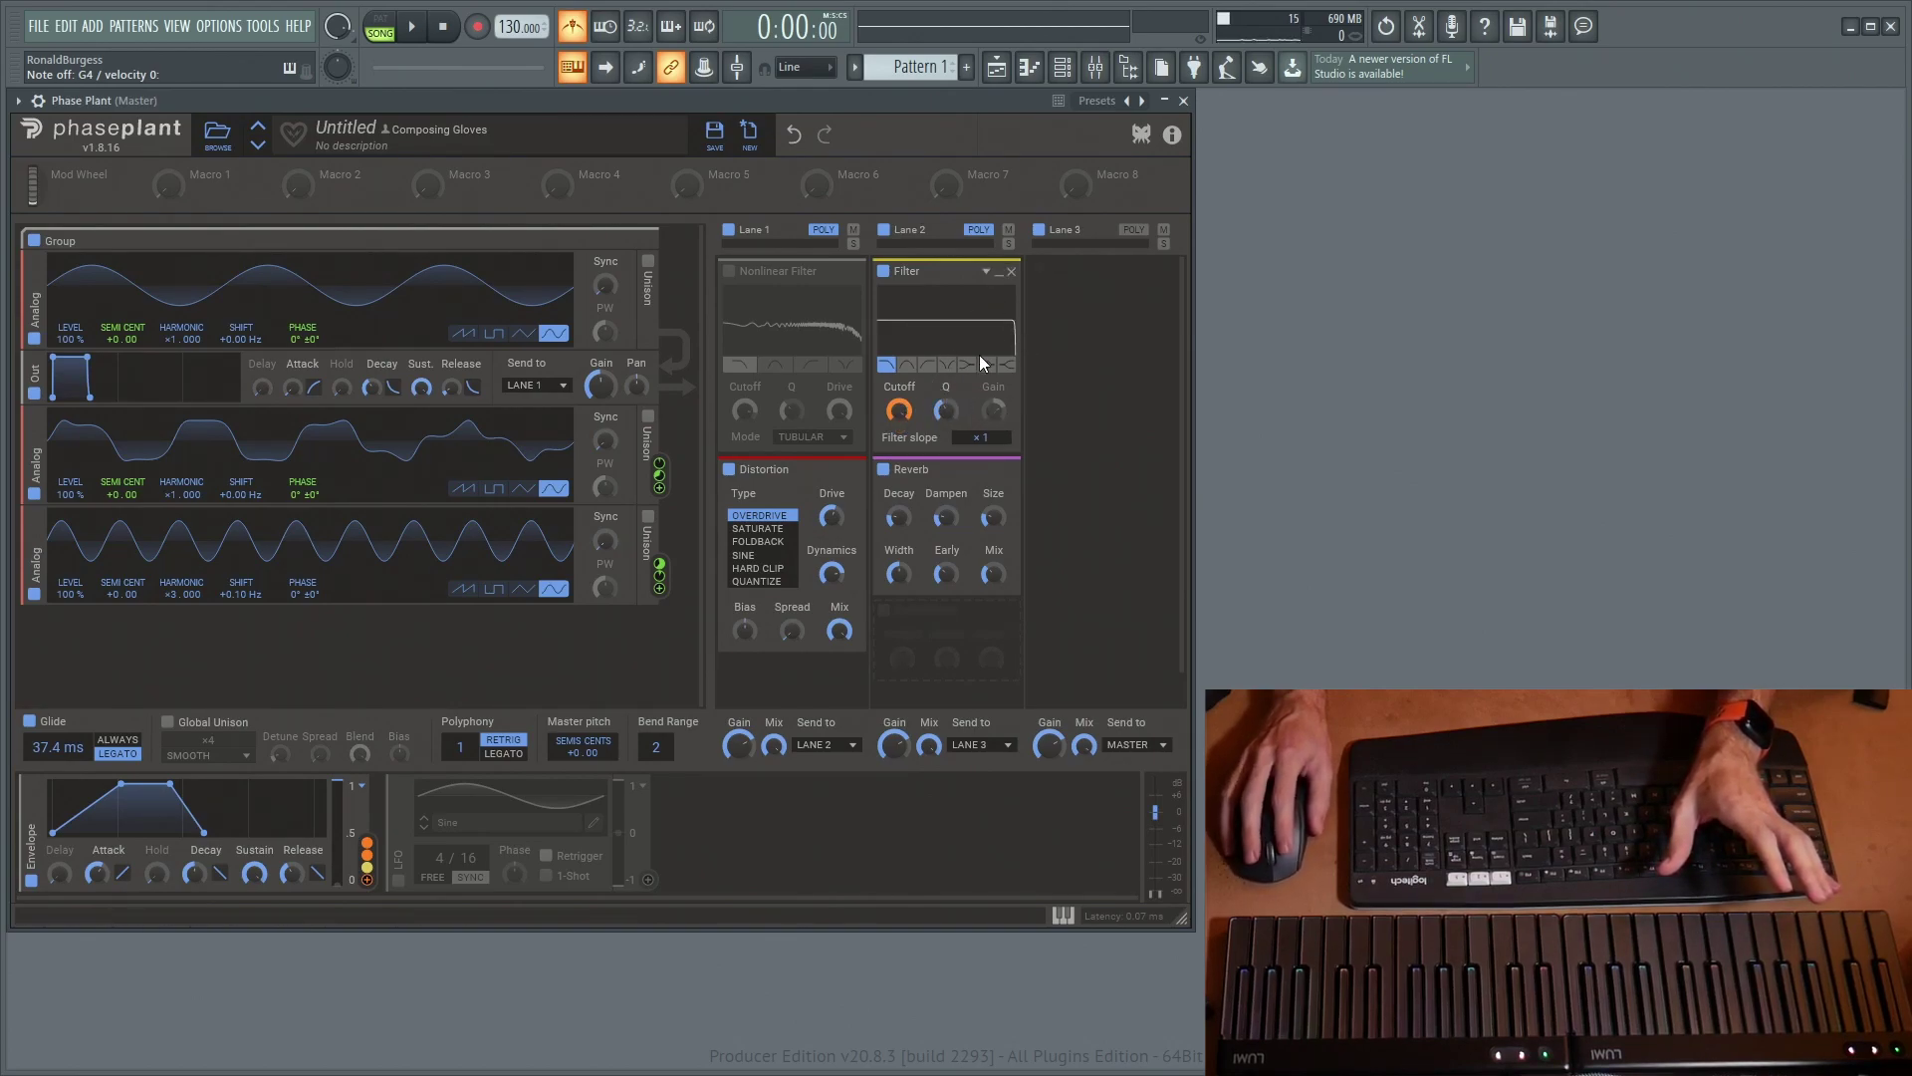
left_click(885, 273)
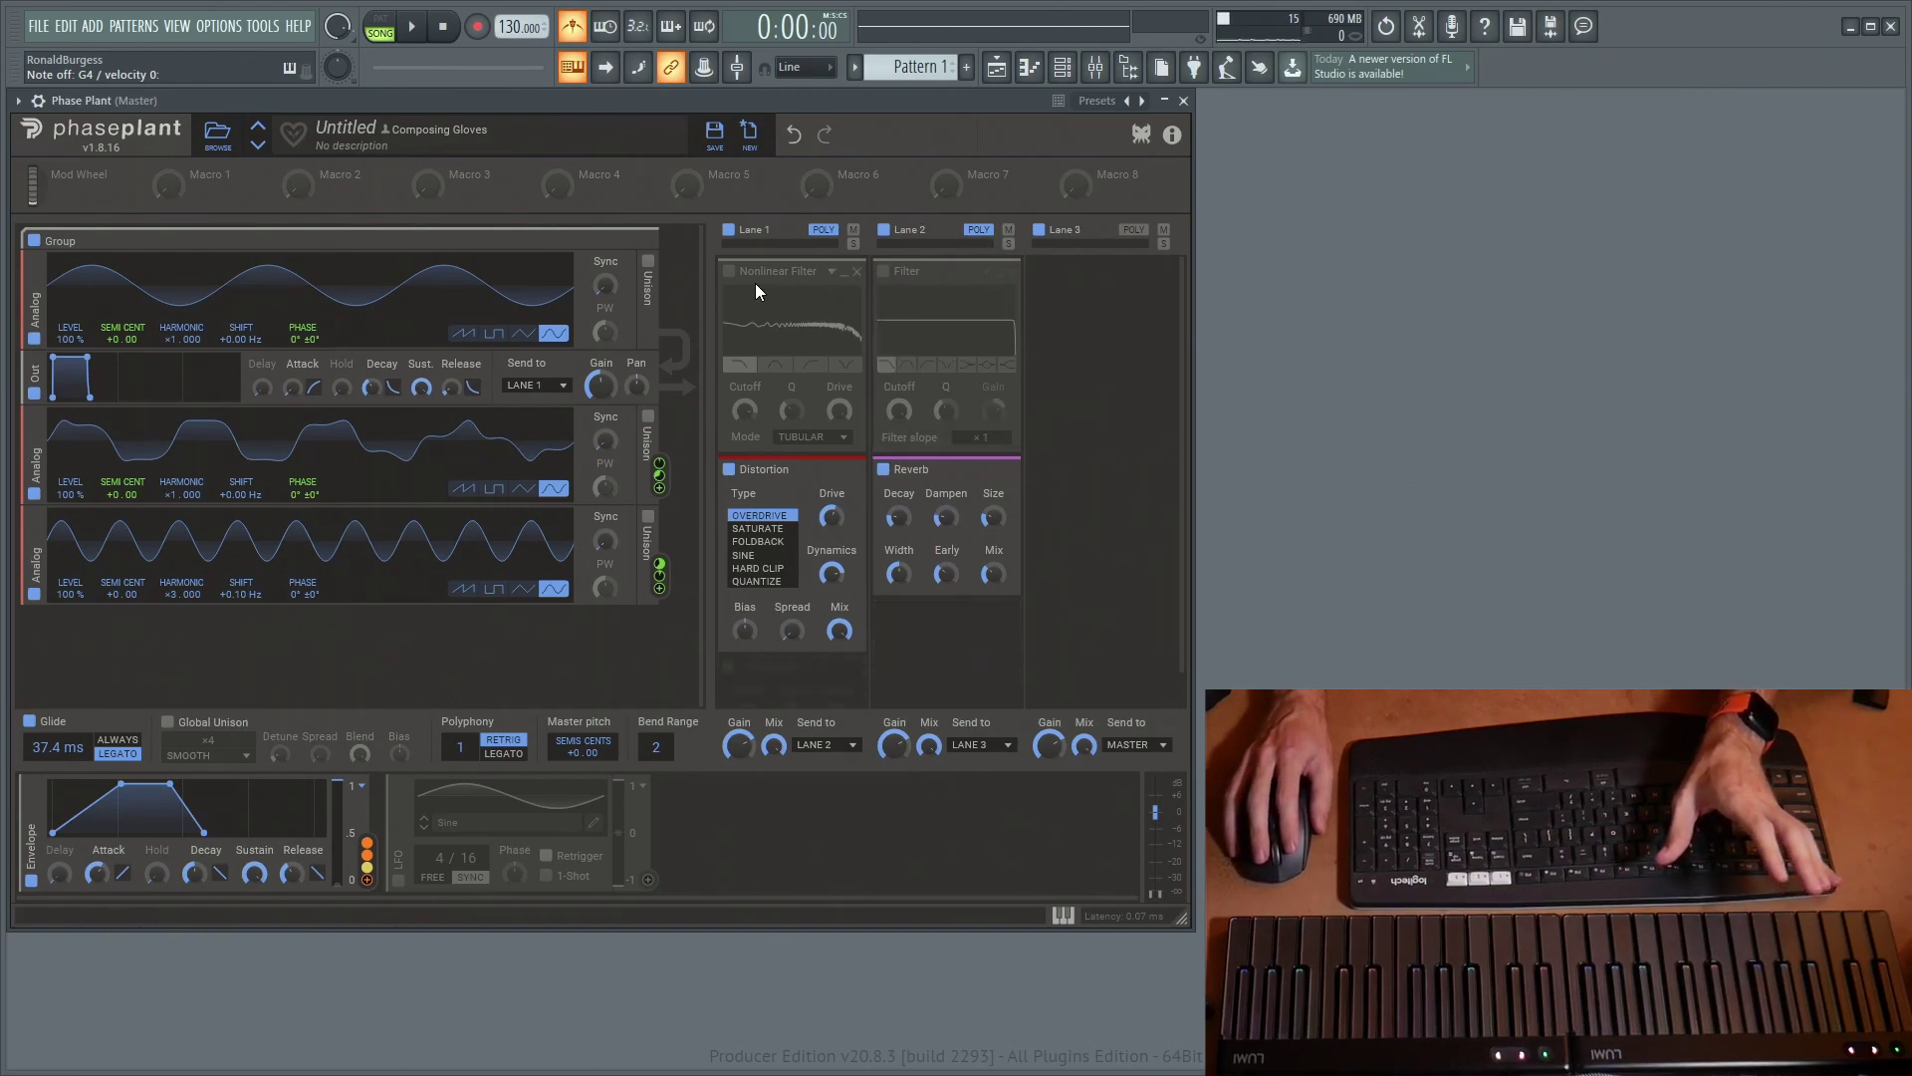
left_click(729, 272)
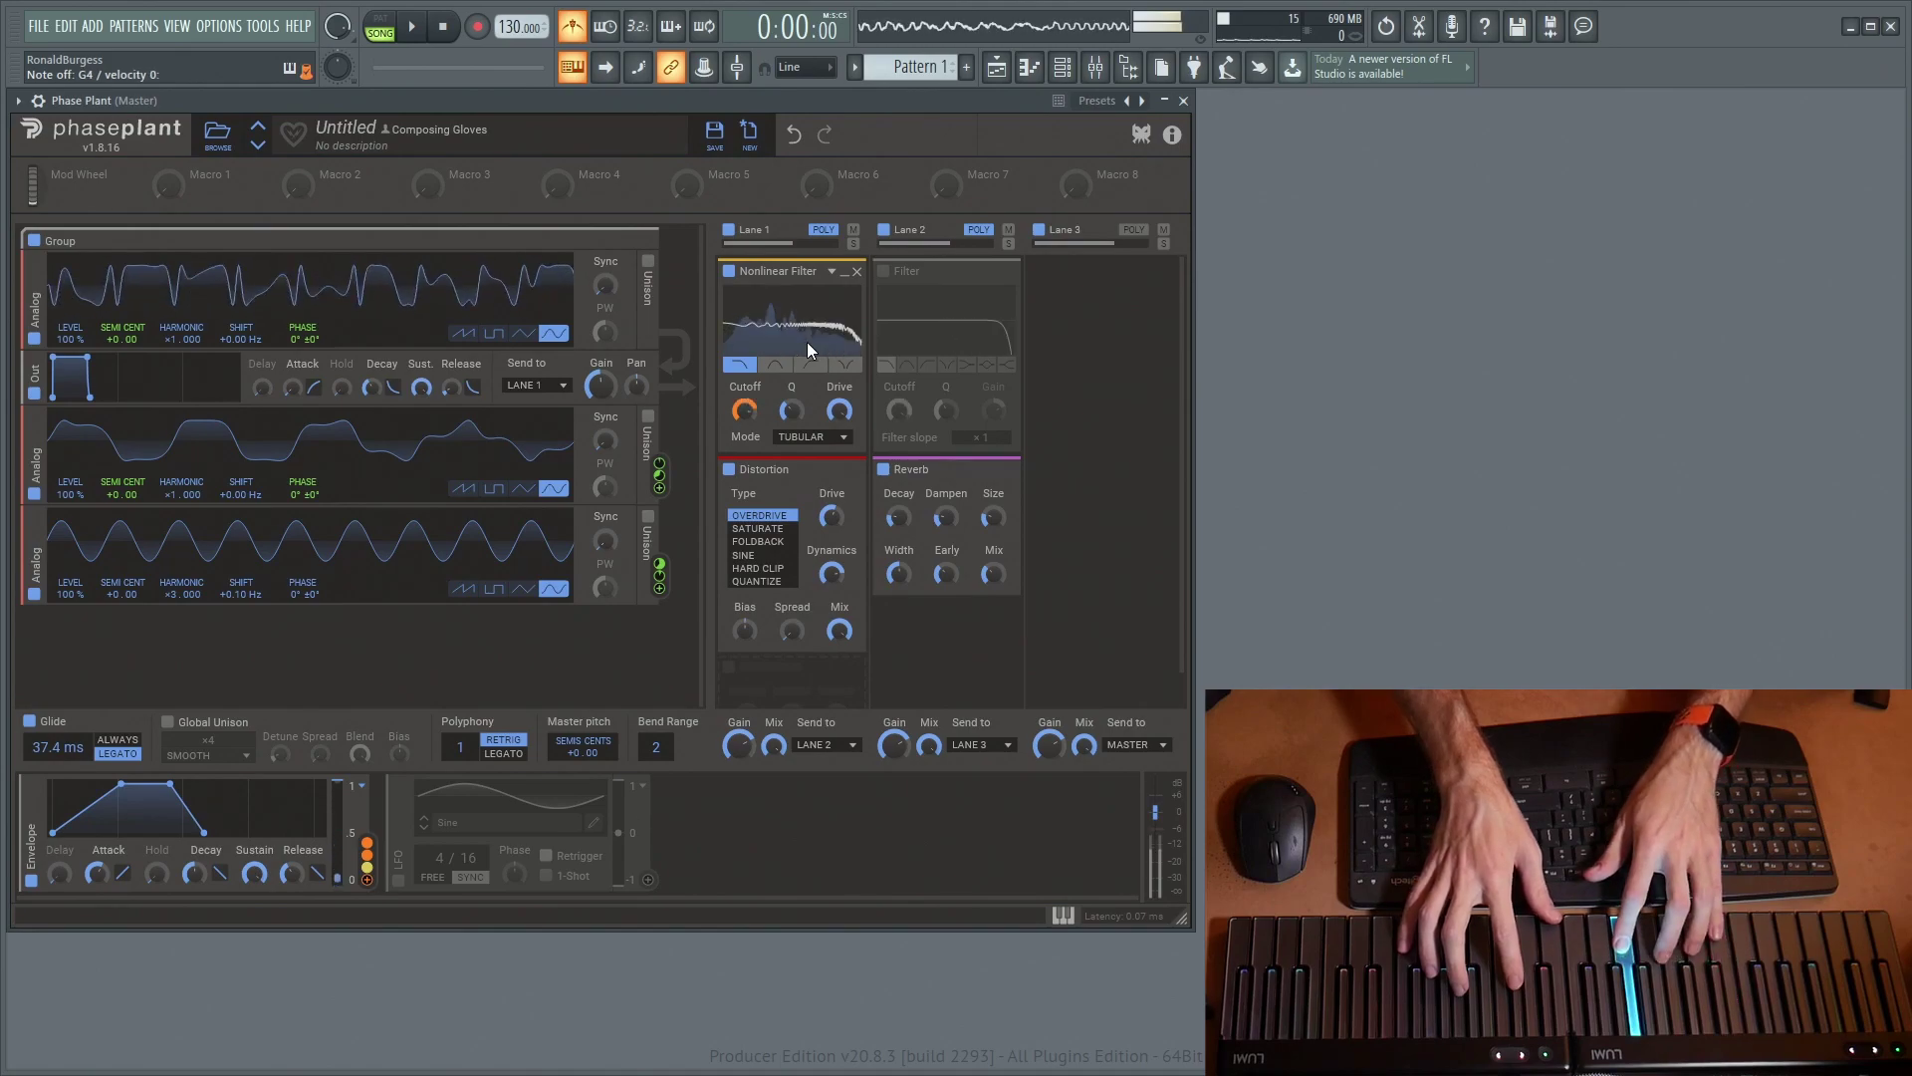
Set the Nonlinear Filter's mode to Clean and compare it against the regular Filter, leaving only the Nonlinear Filter enabled
left_click(800, 437)
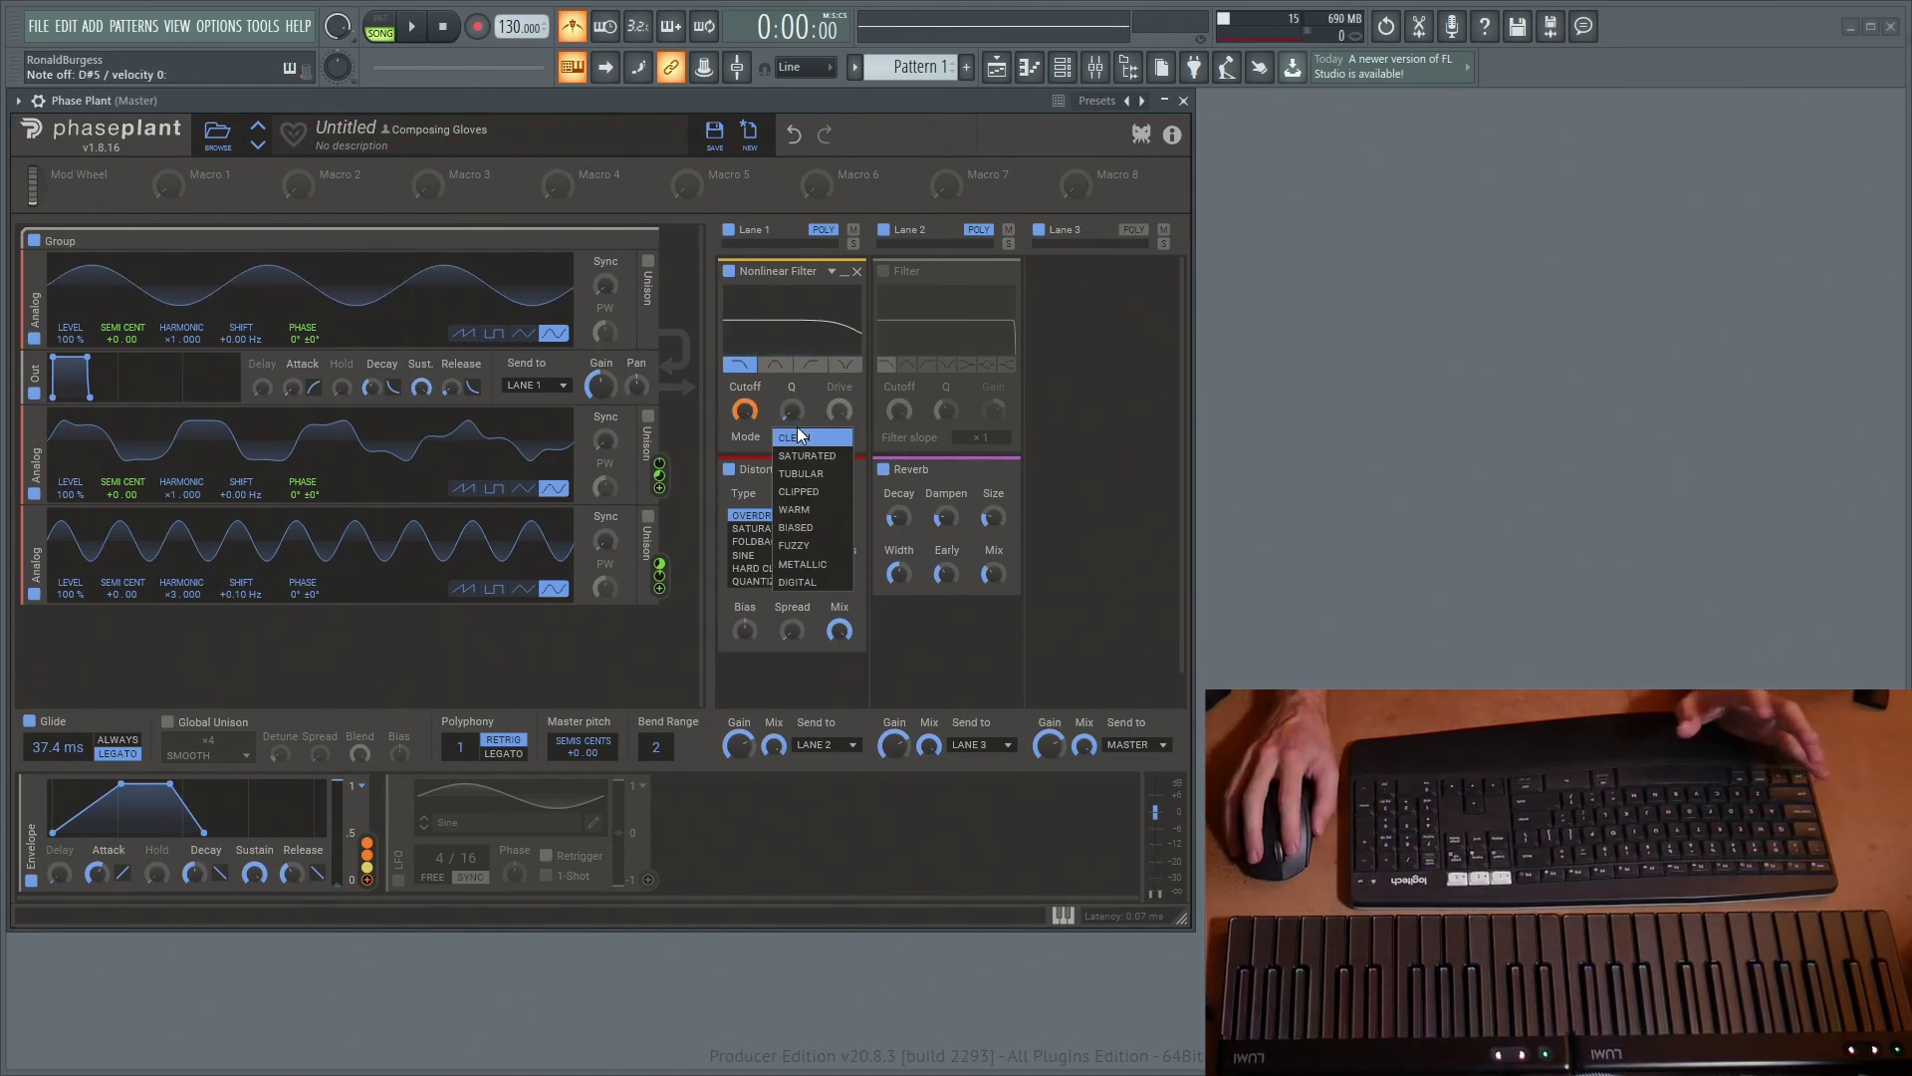
left_click(787, 439)
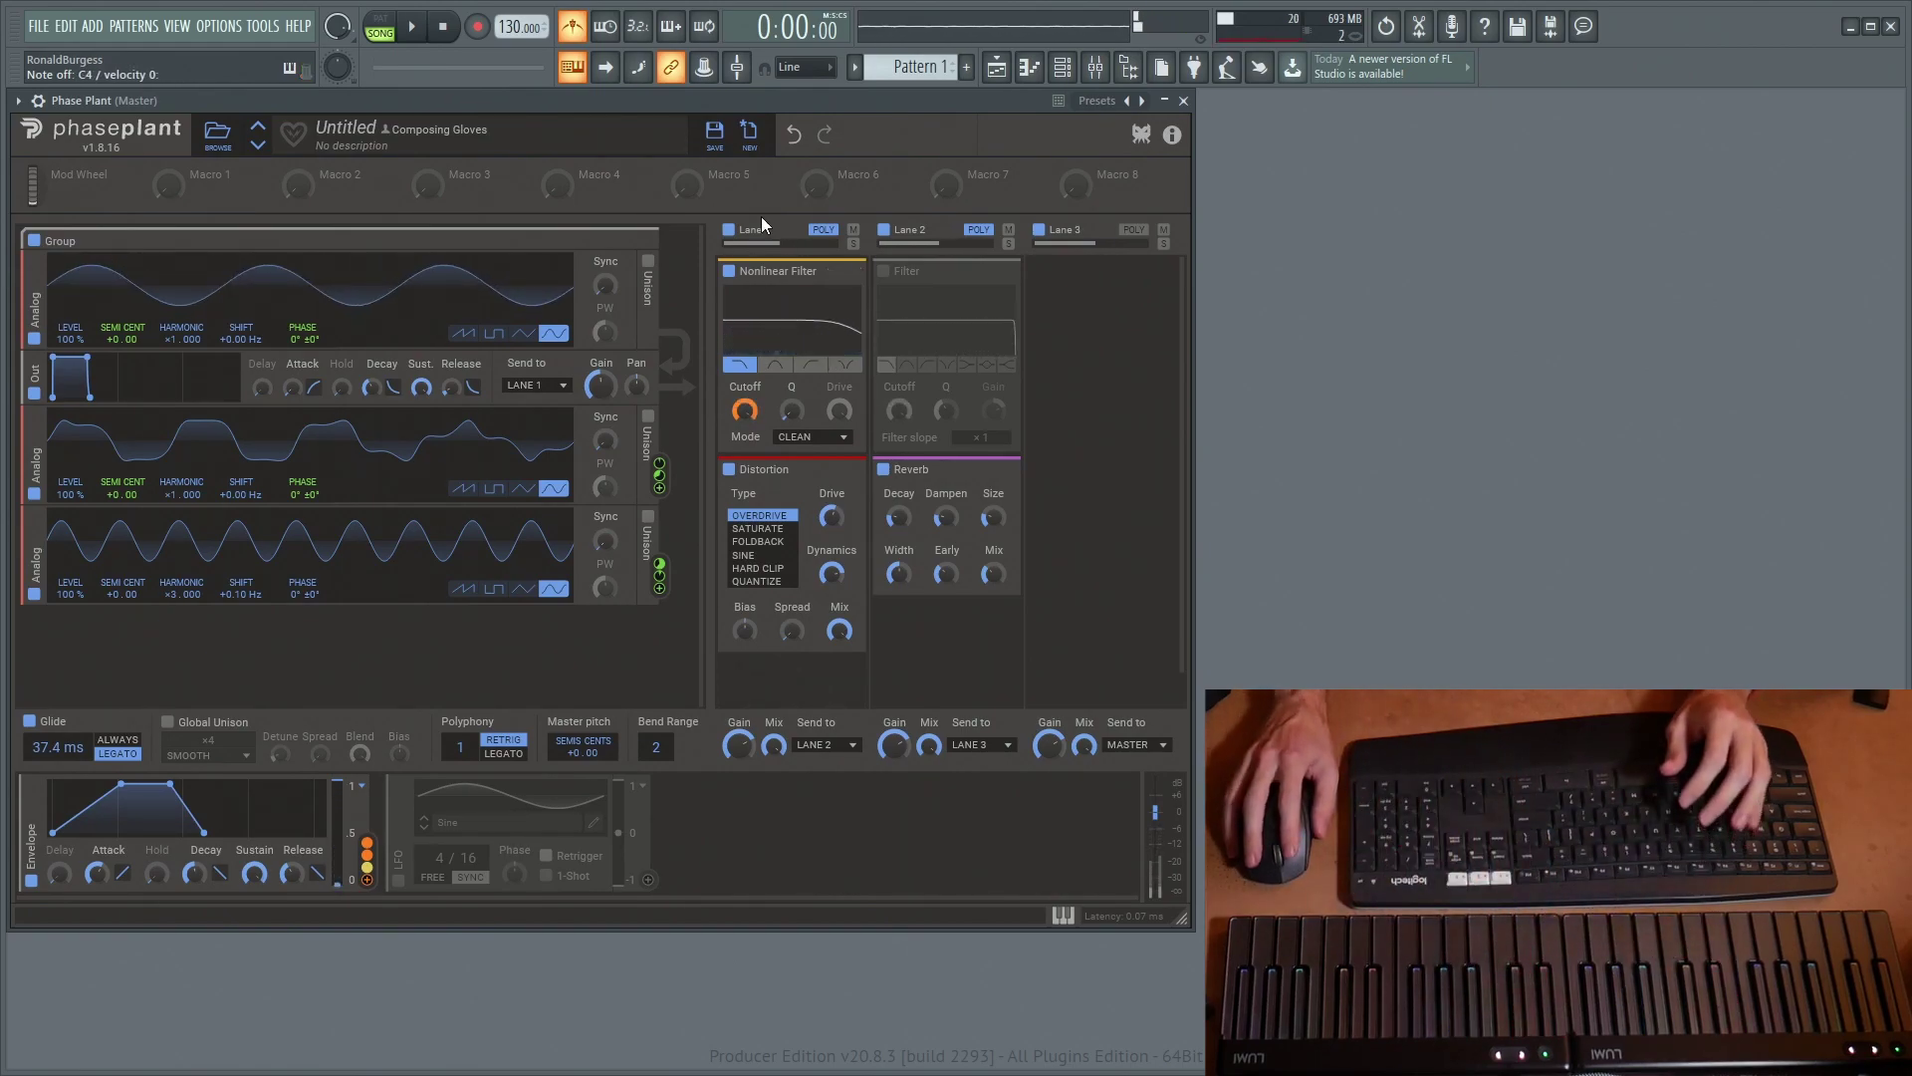
left_click(728, 271)
left_click(885, 276)
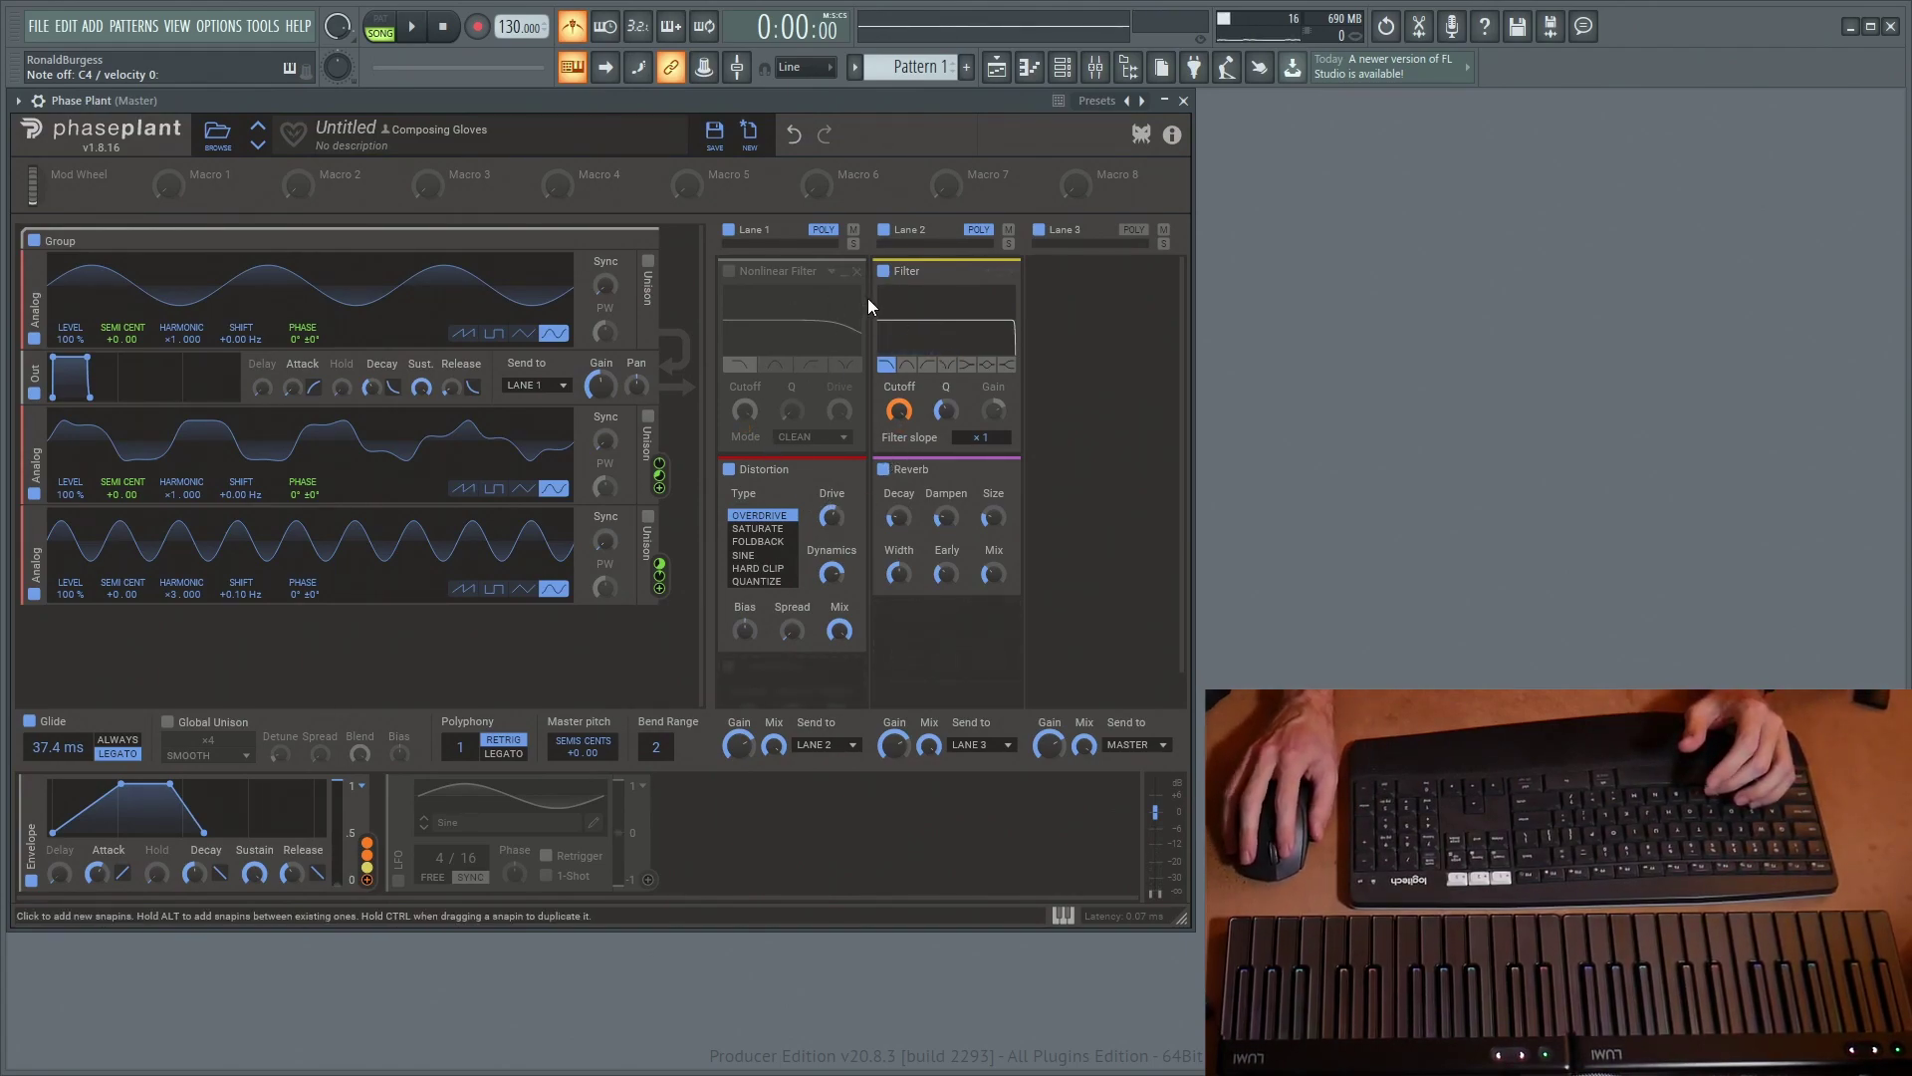
left_click(882, 271)
left_click(729, 272)
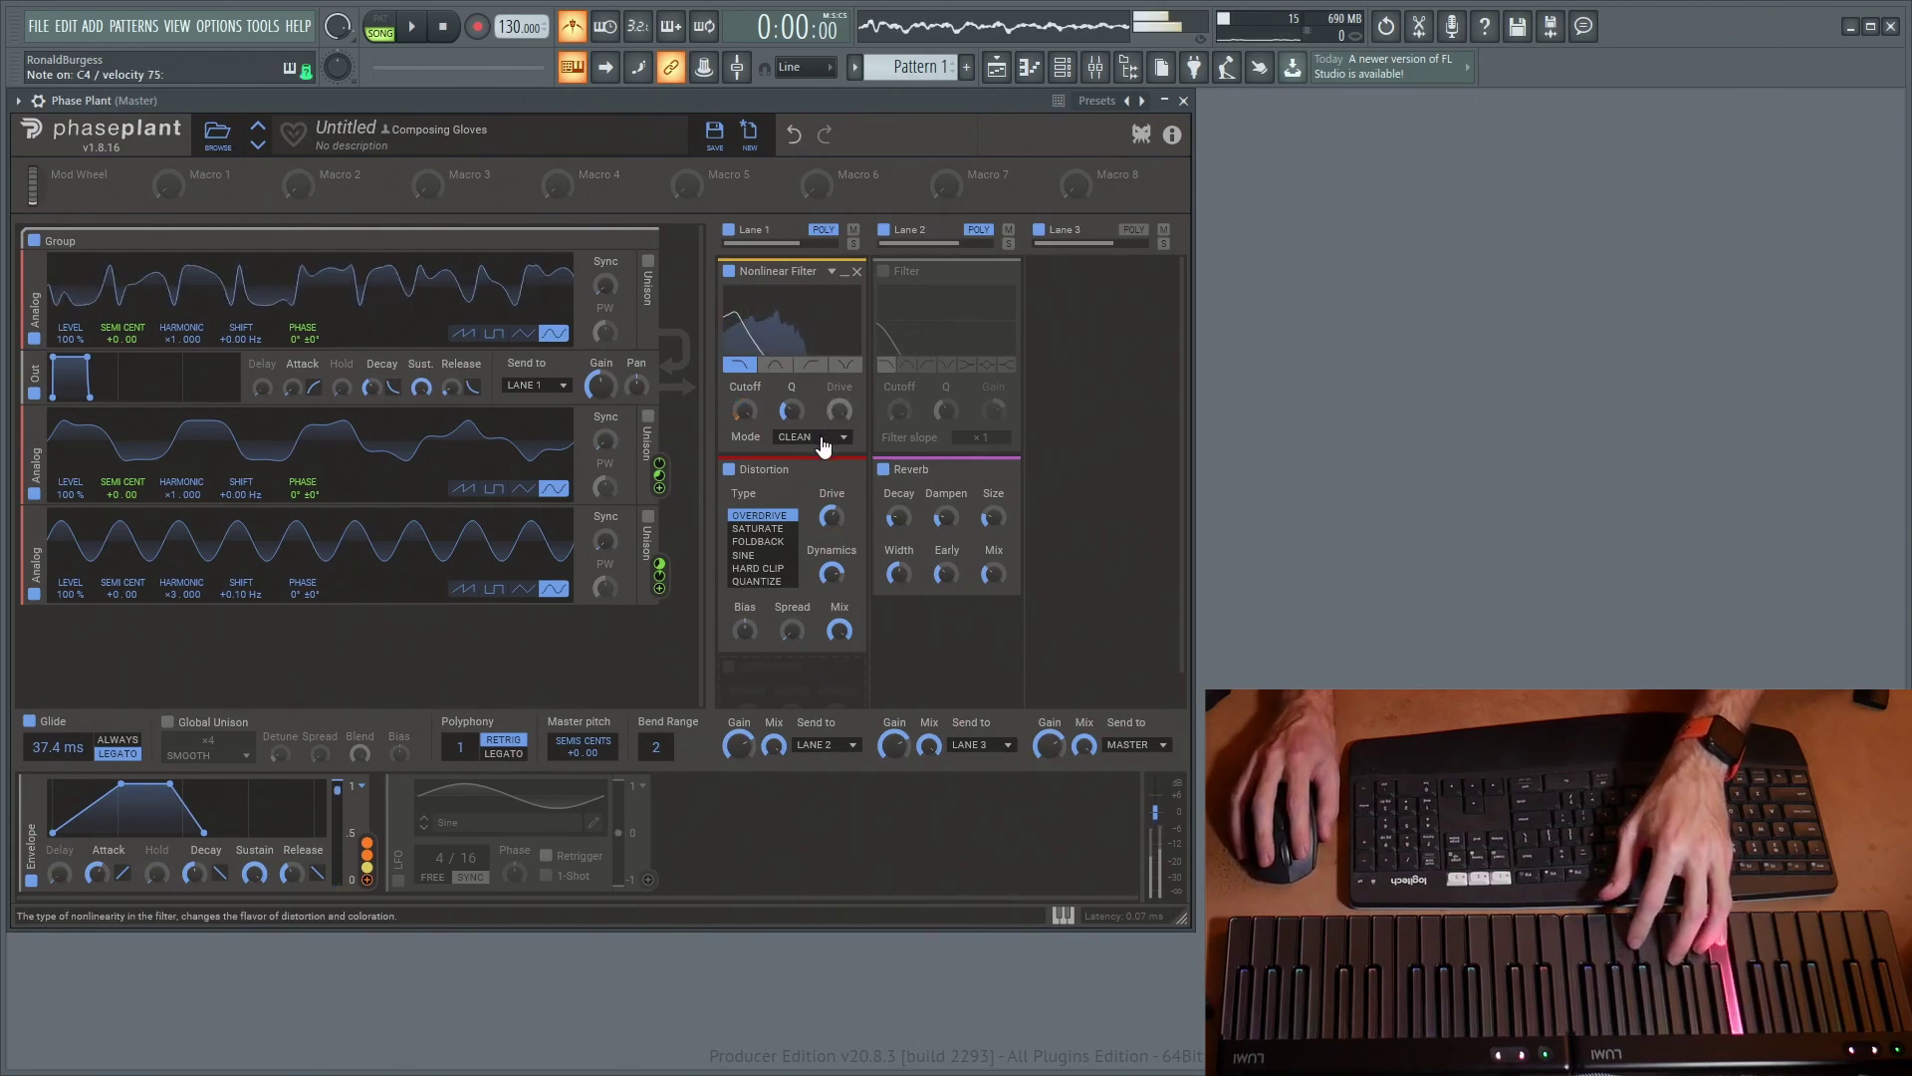
Change the Nonlinear Filter's mode to Saturated and enlarge the Phase Plant window
left_click(823, 438)
left_click(821, 456)
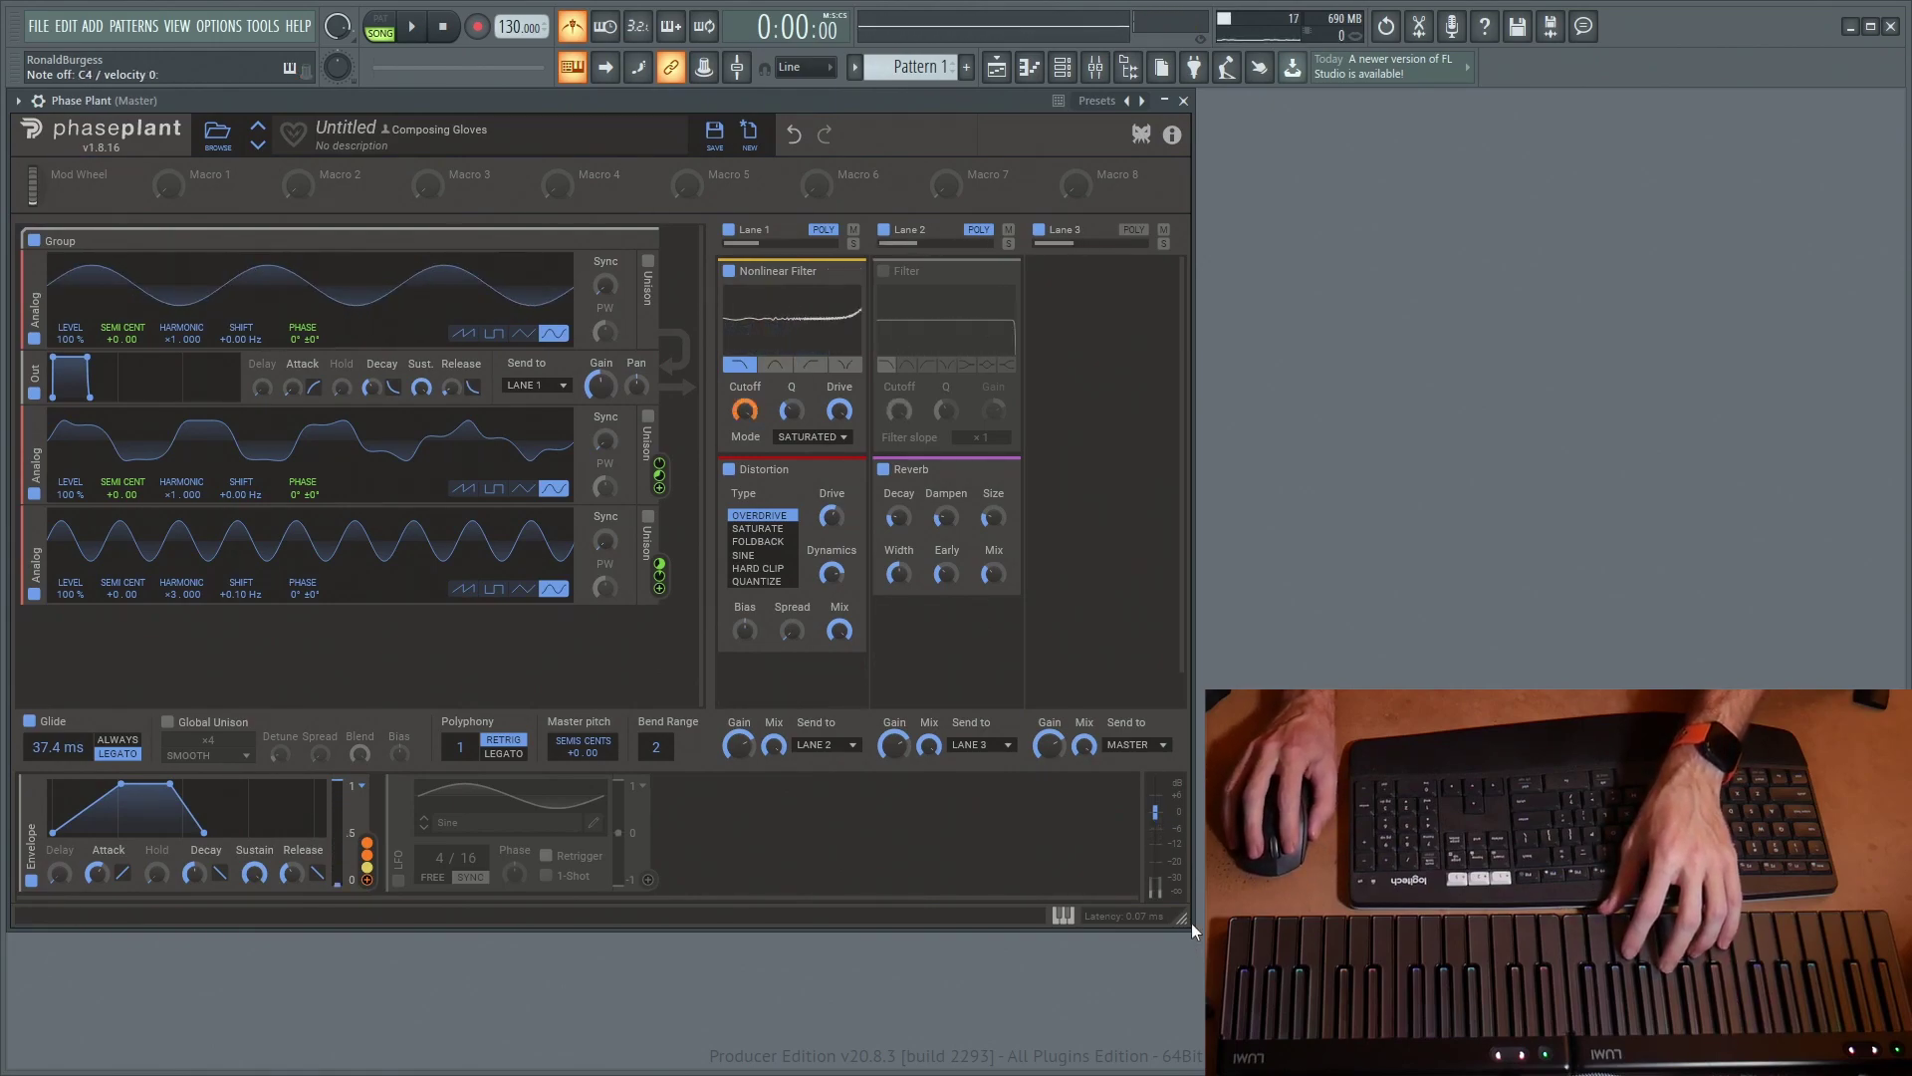
left_click_drag(1195, 936, 1382, 1068)
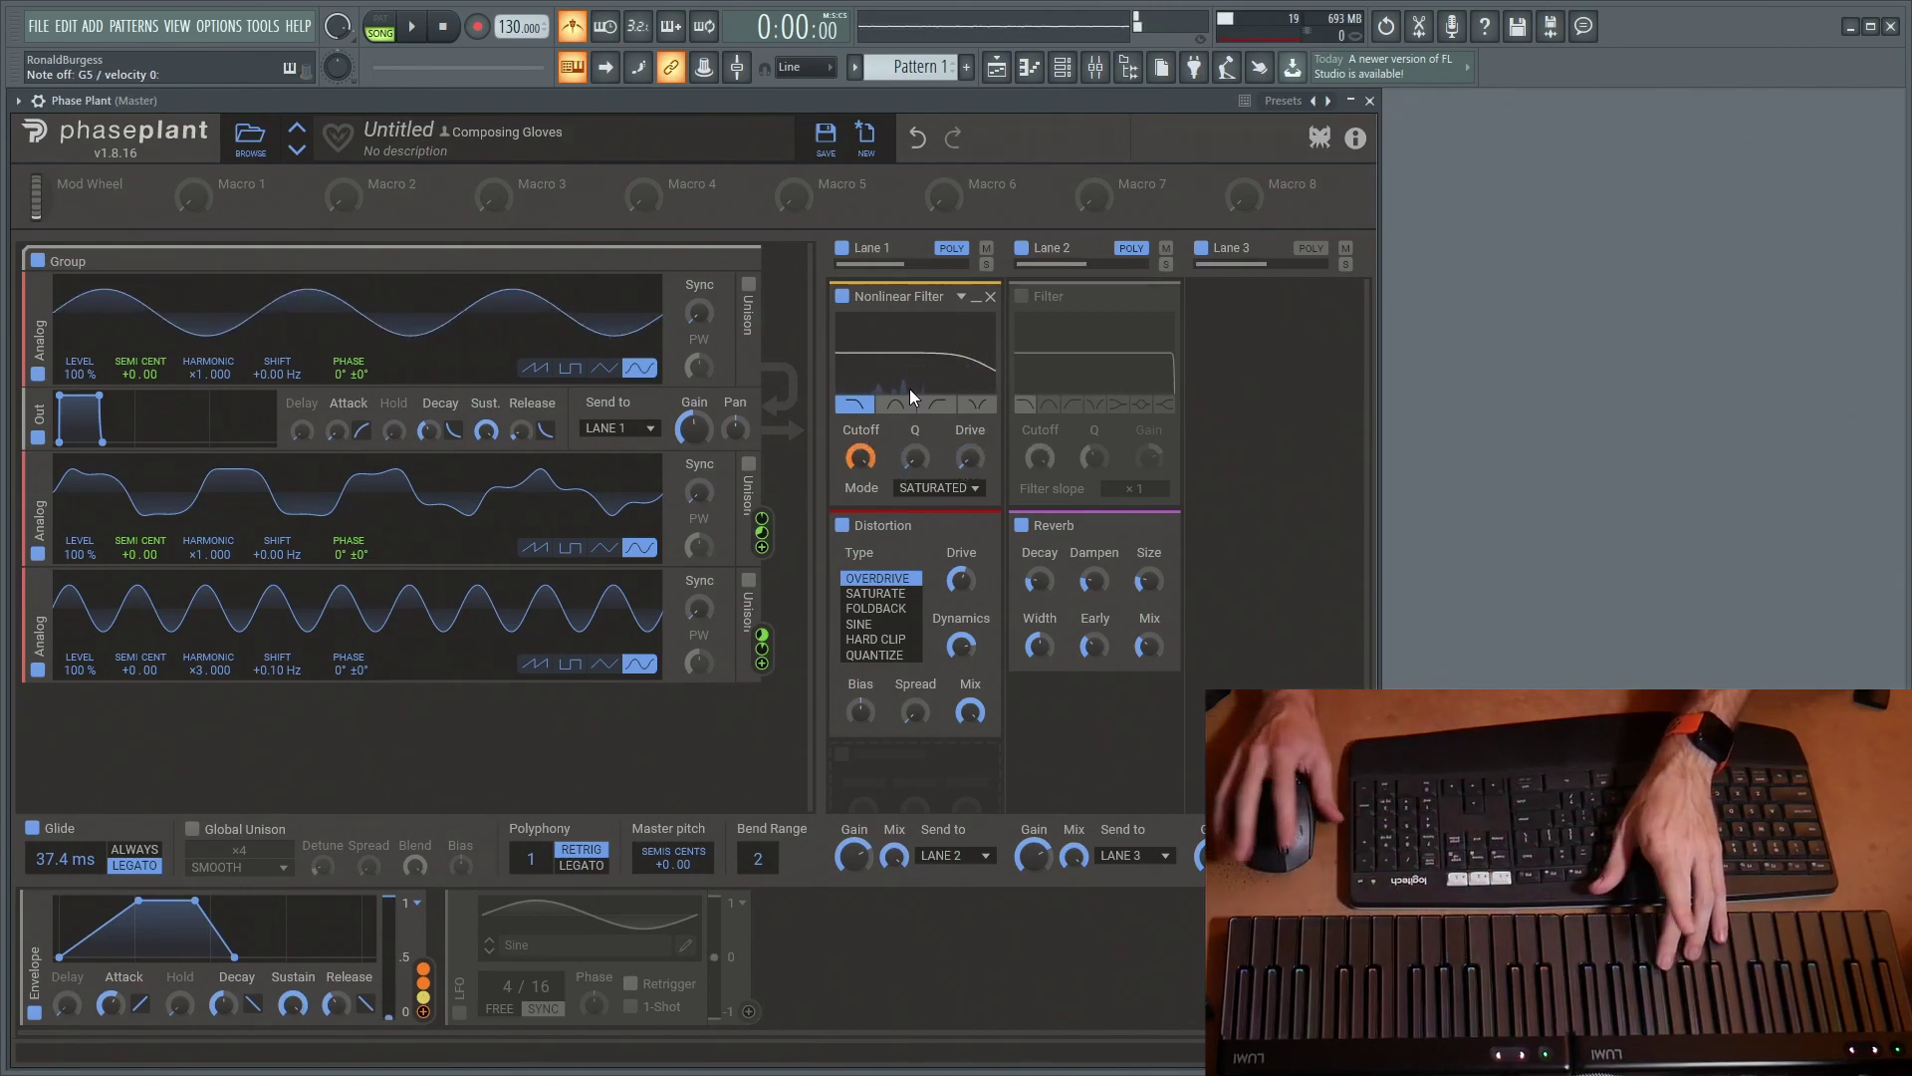
Try different Drive and Q amounts on the Saturated filter, ending with Drive at about 31%
left_click_drag(974, 455, 974, 384)
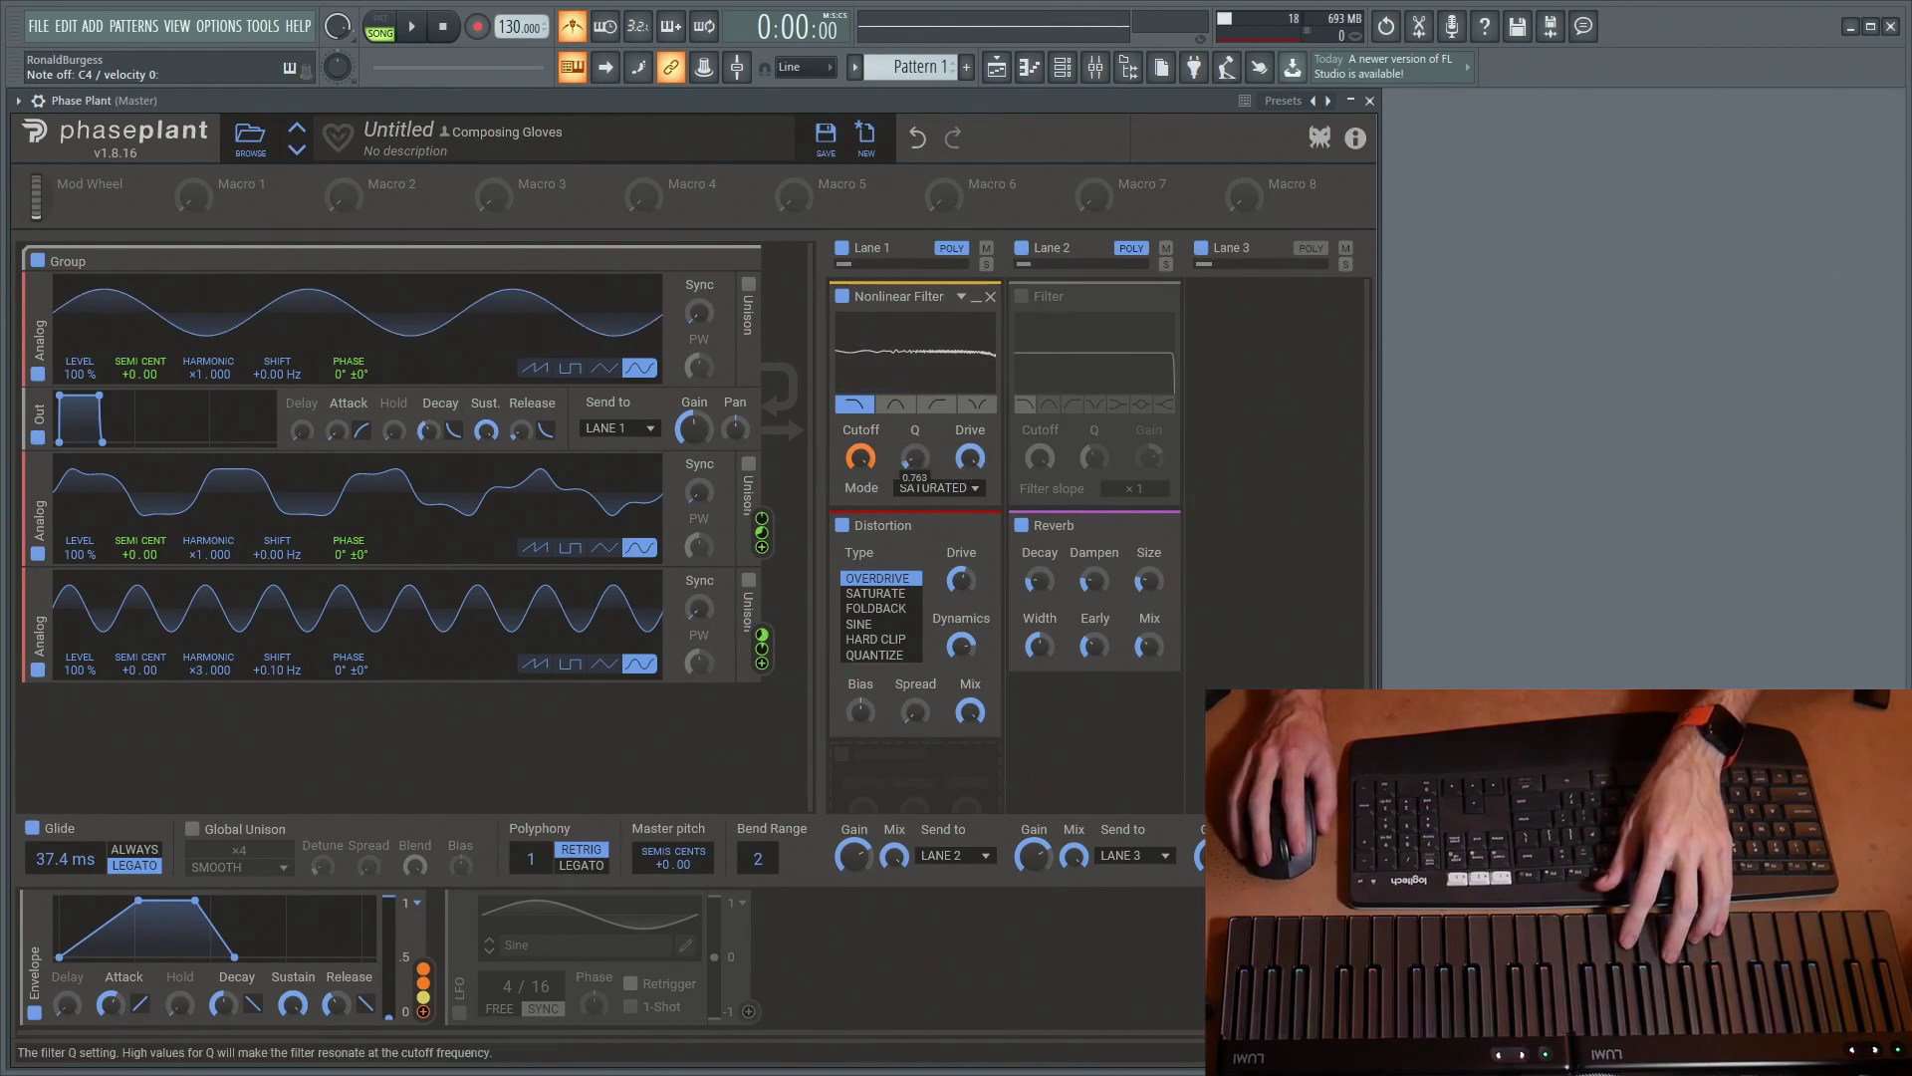
left_click_drag(914, 457, 969, 503)
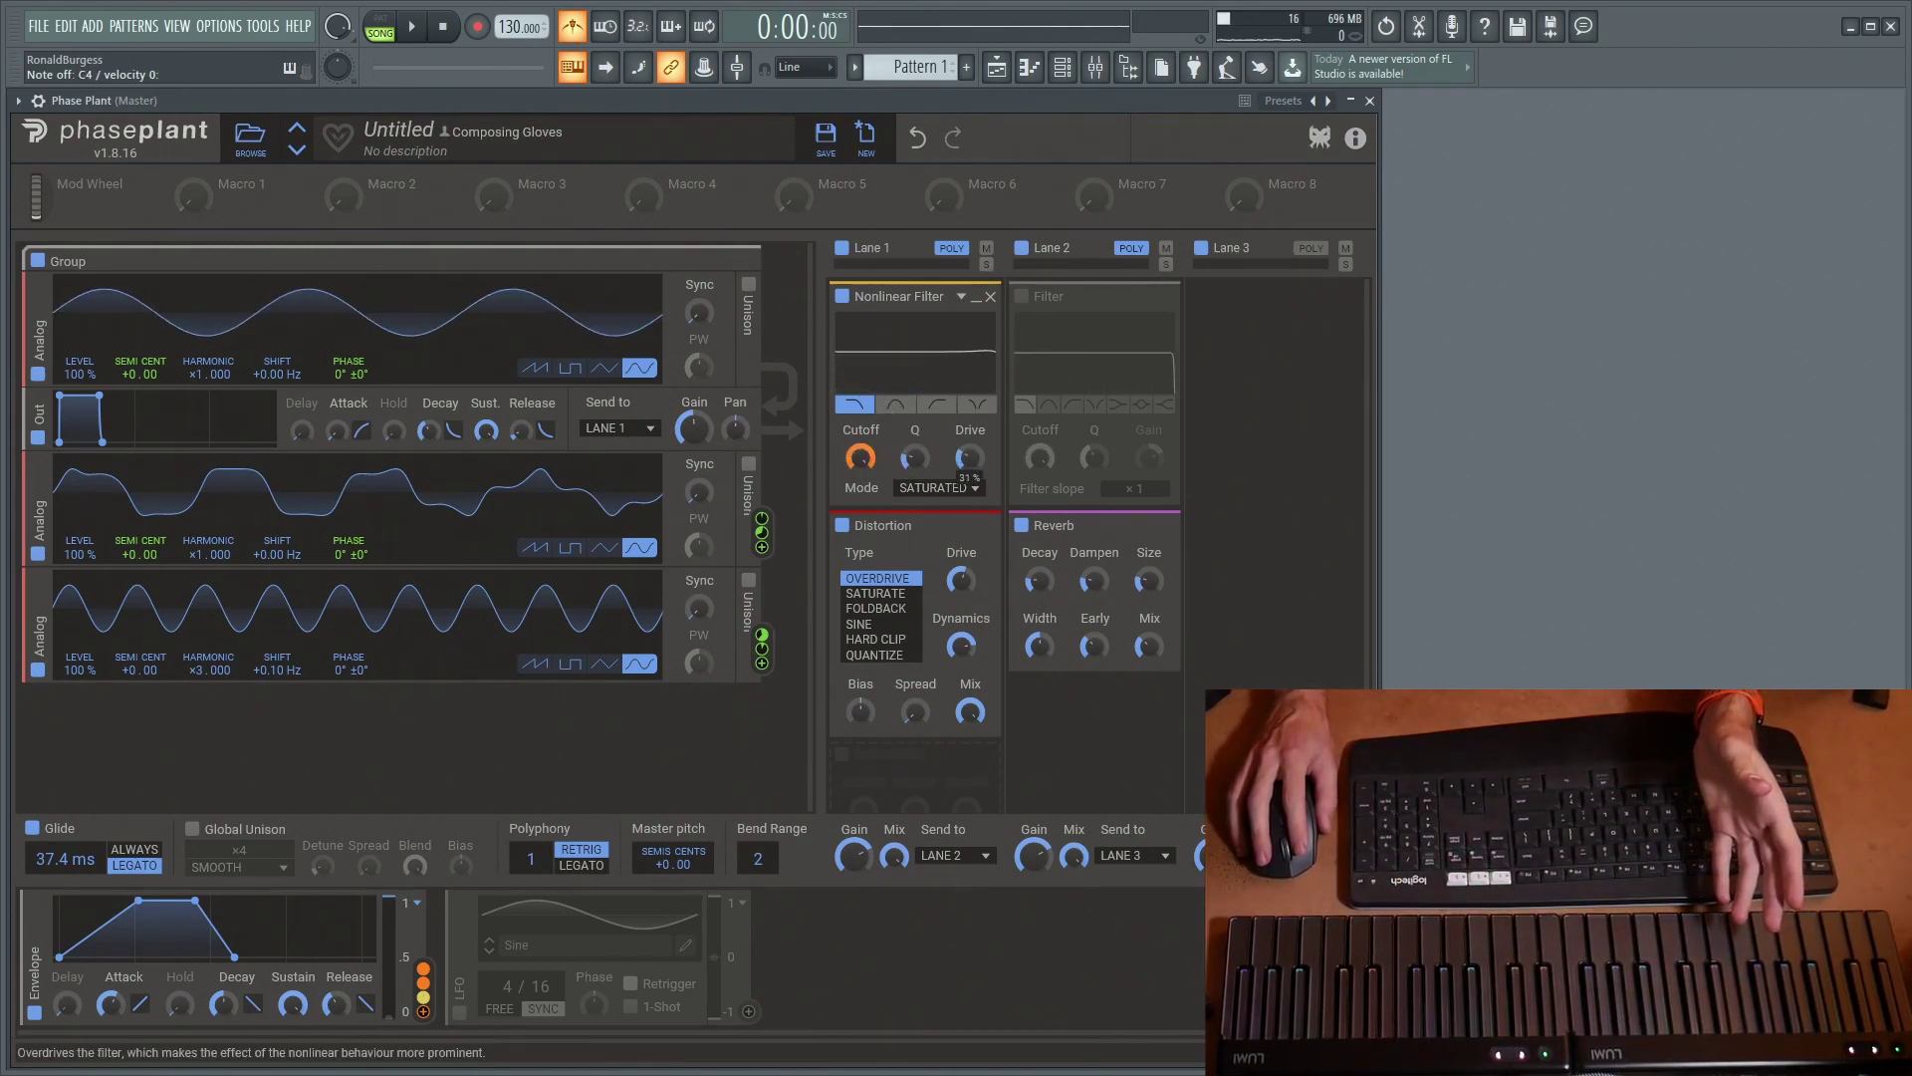
Switch the Nonlinear Filter to Tubular mode and raise its Drive and Q
left_click(931, 488)
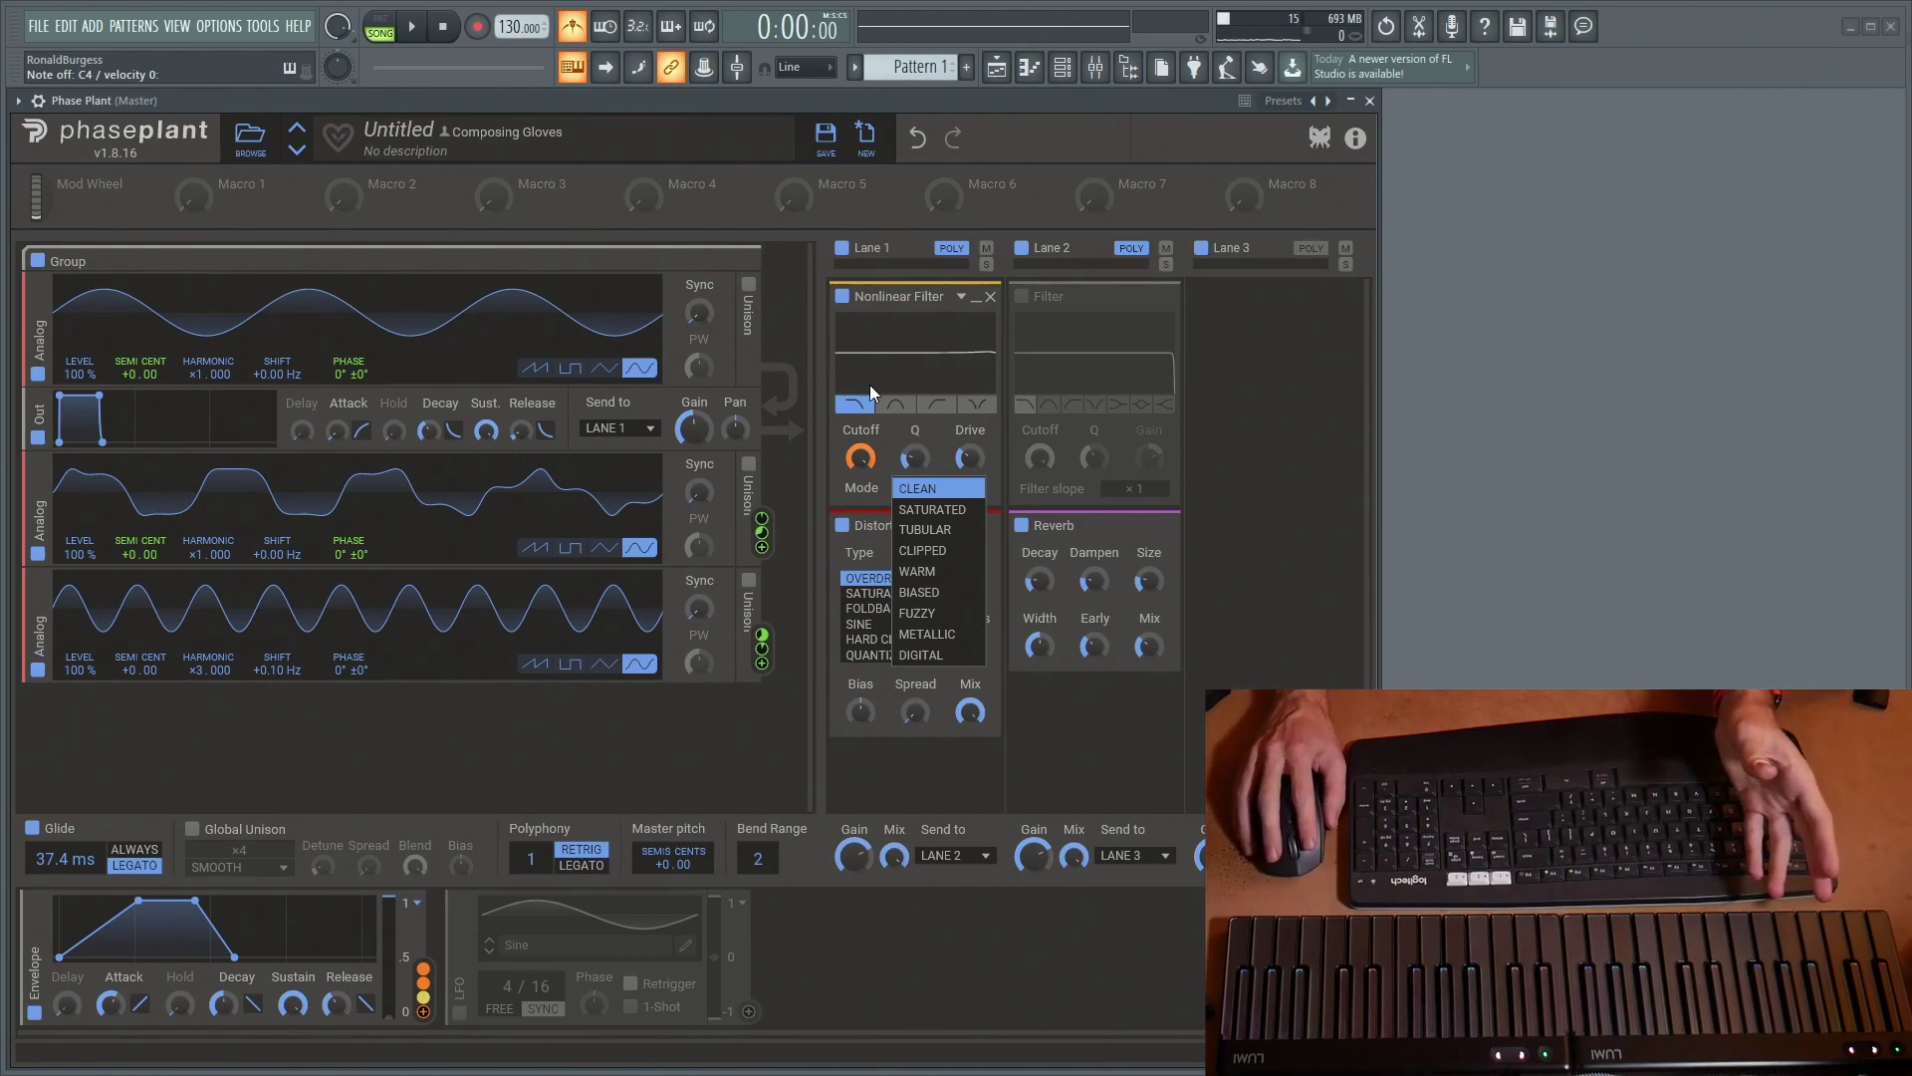
left_click(947, 534)
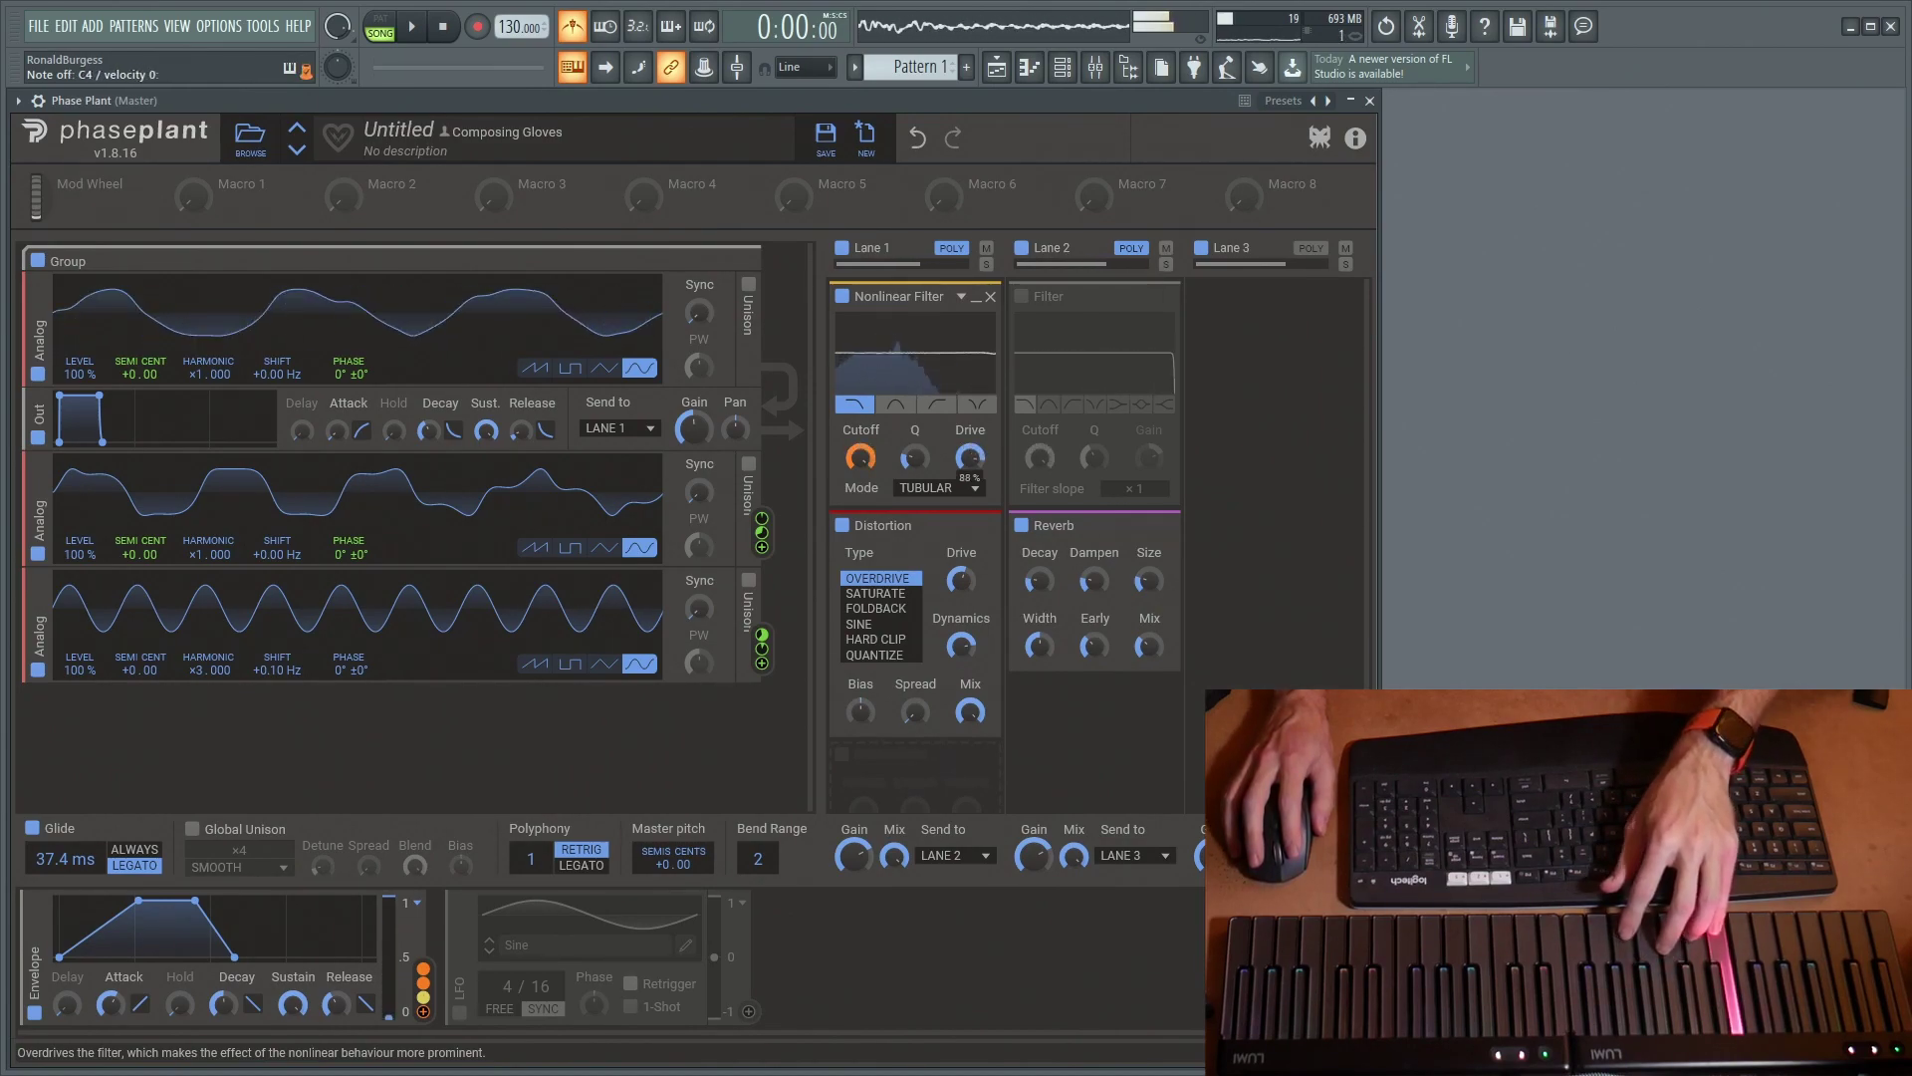
left_click_drag(970, 457, 978, 458)
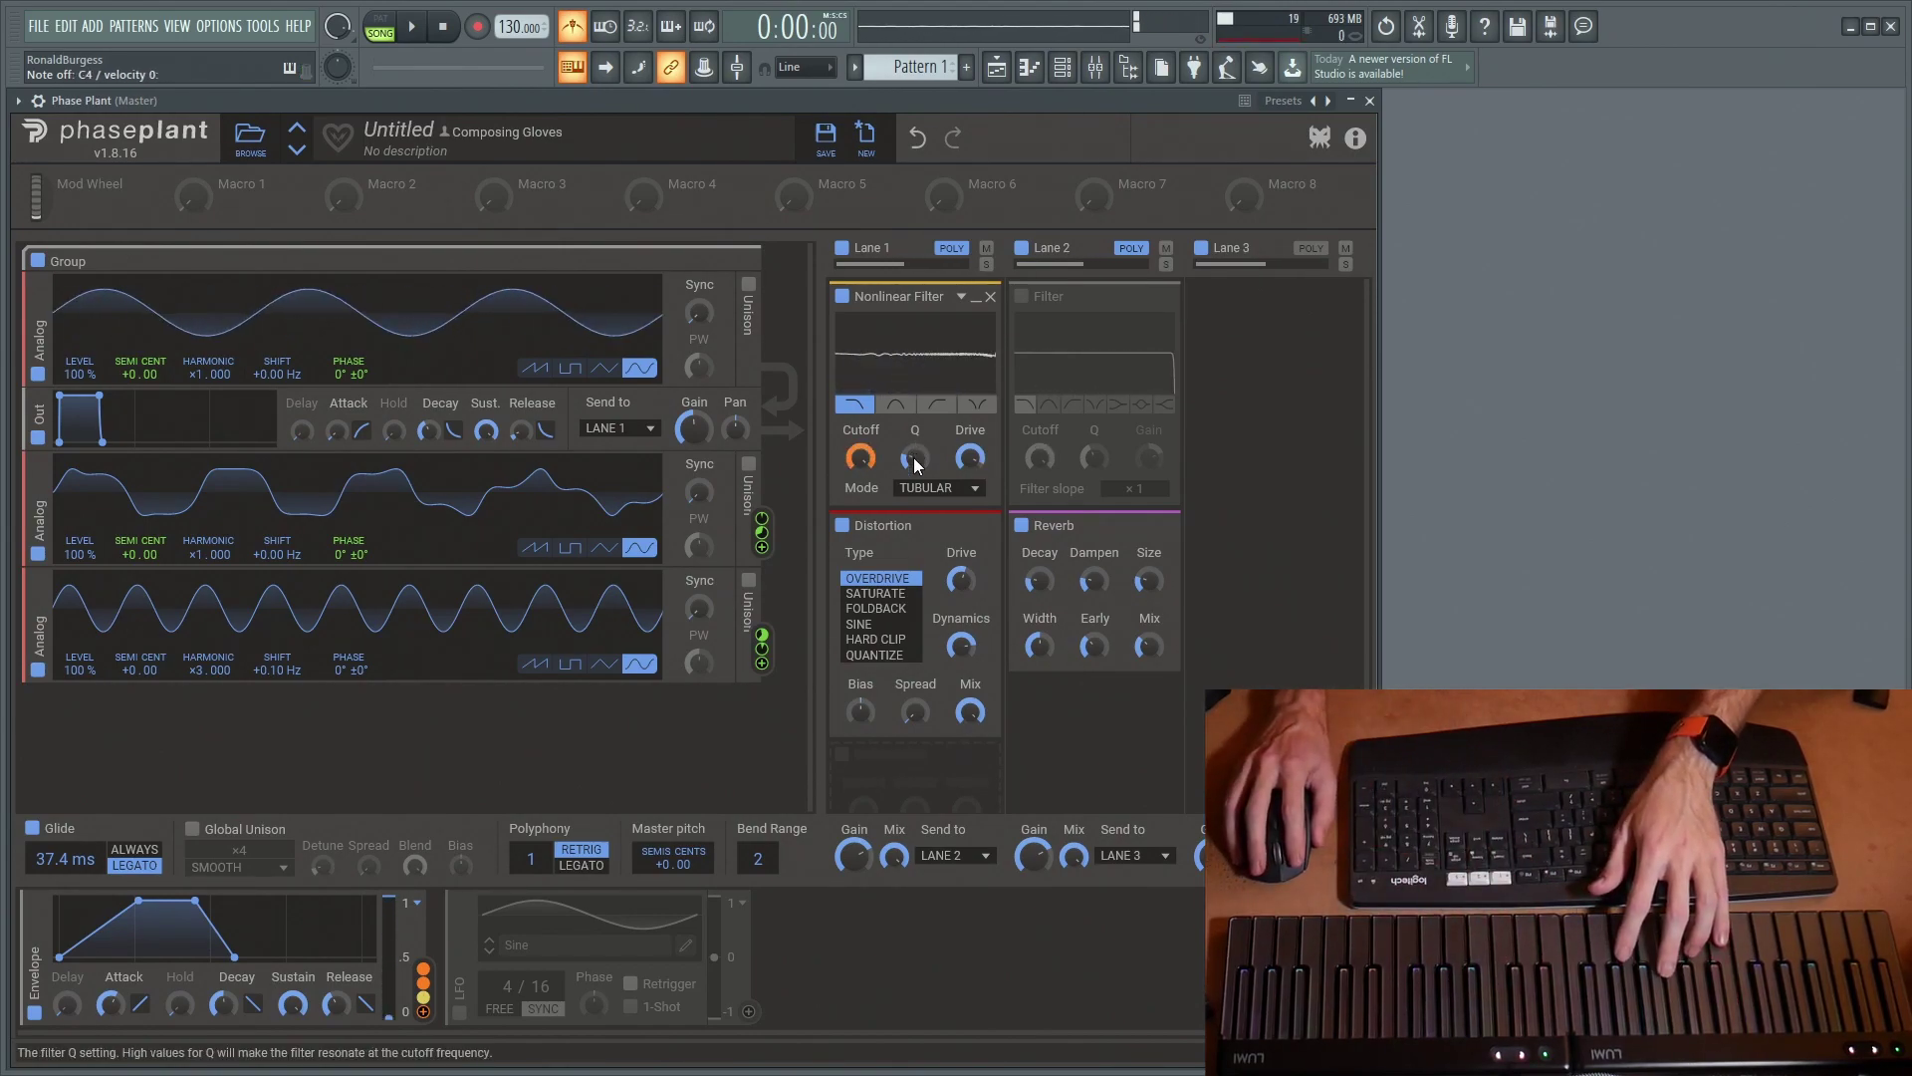
left_click_drag(914, 457, 968, 458)
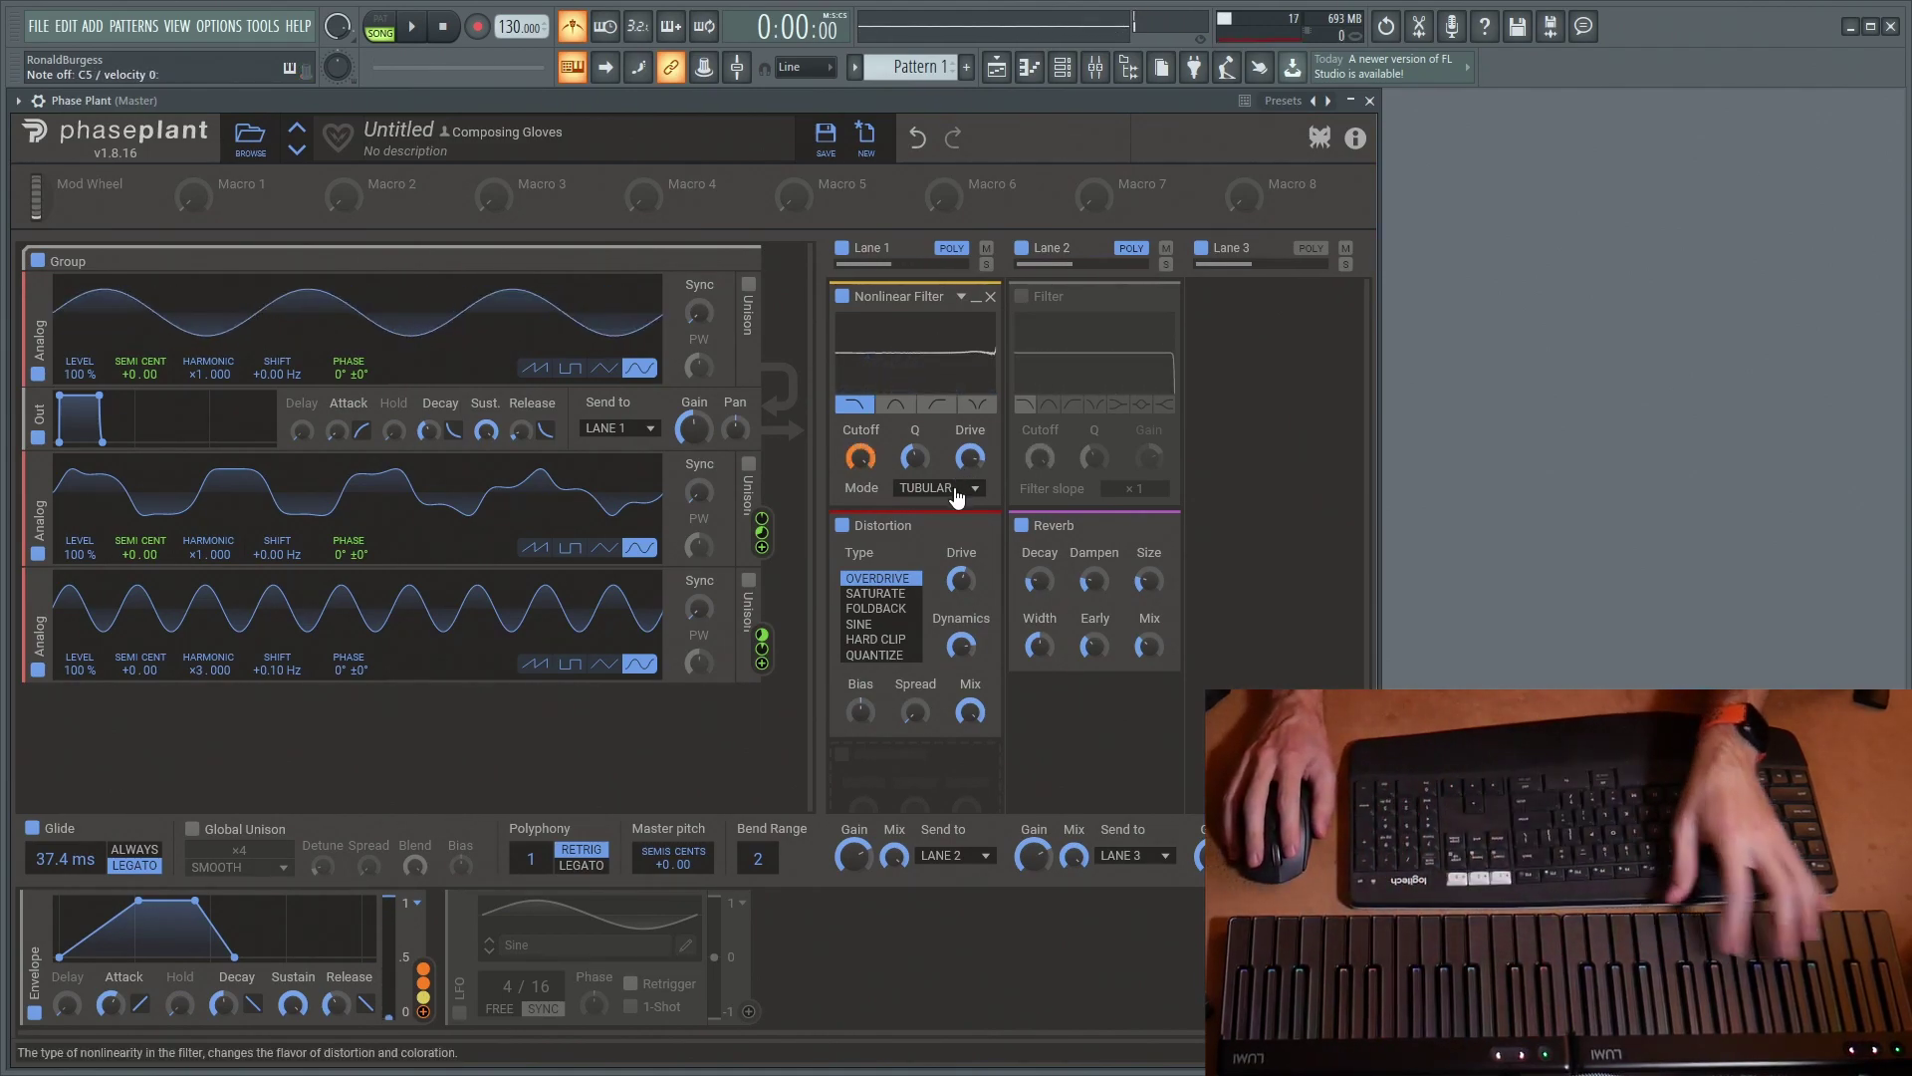
Switch the Nonlinear Filter to Clipped mode and try different Drive and Q amounts
left_click(954, 487)
left_click(952, 548)
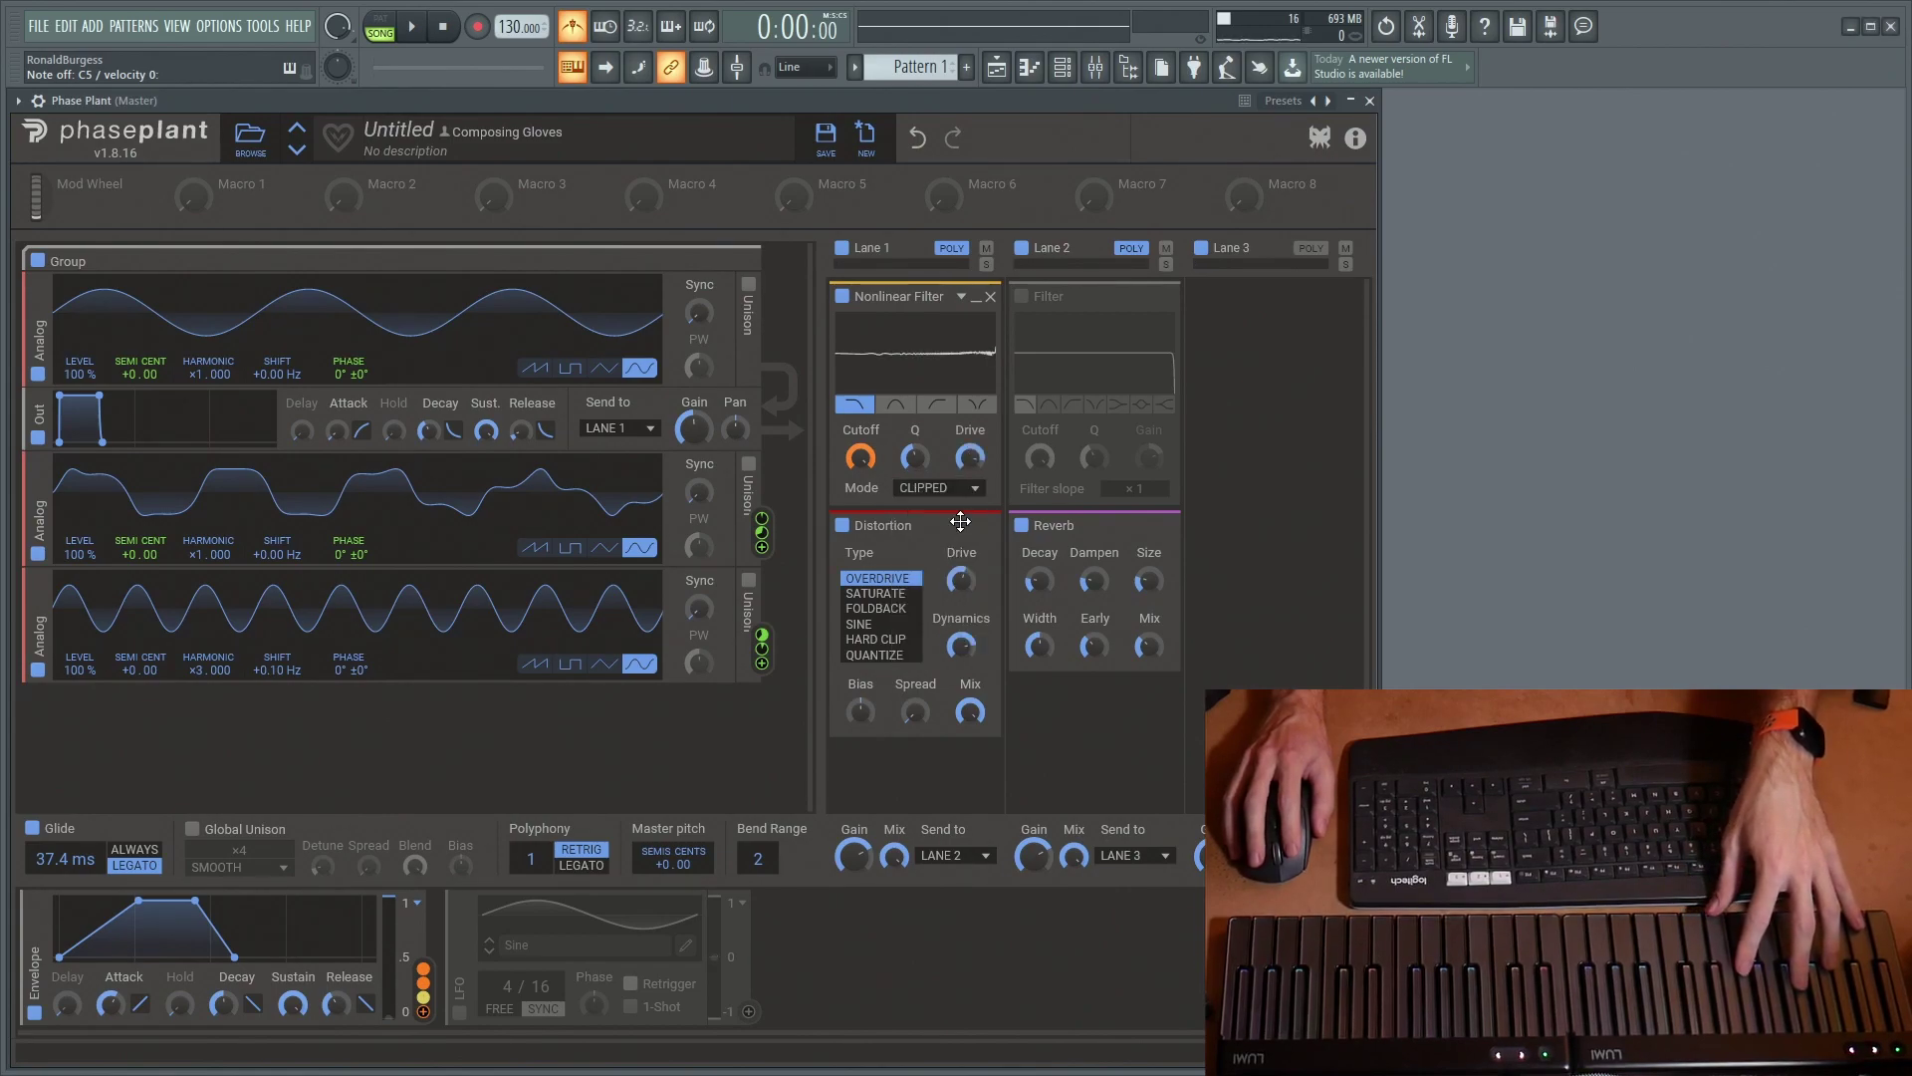
left_click(988, 462)
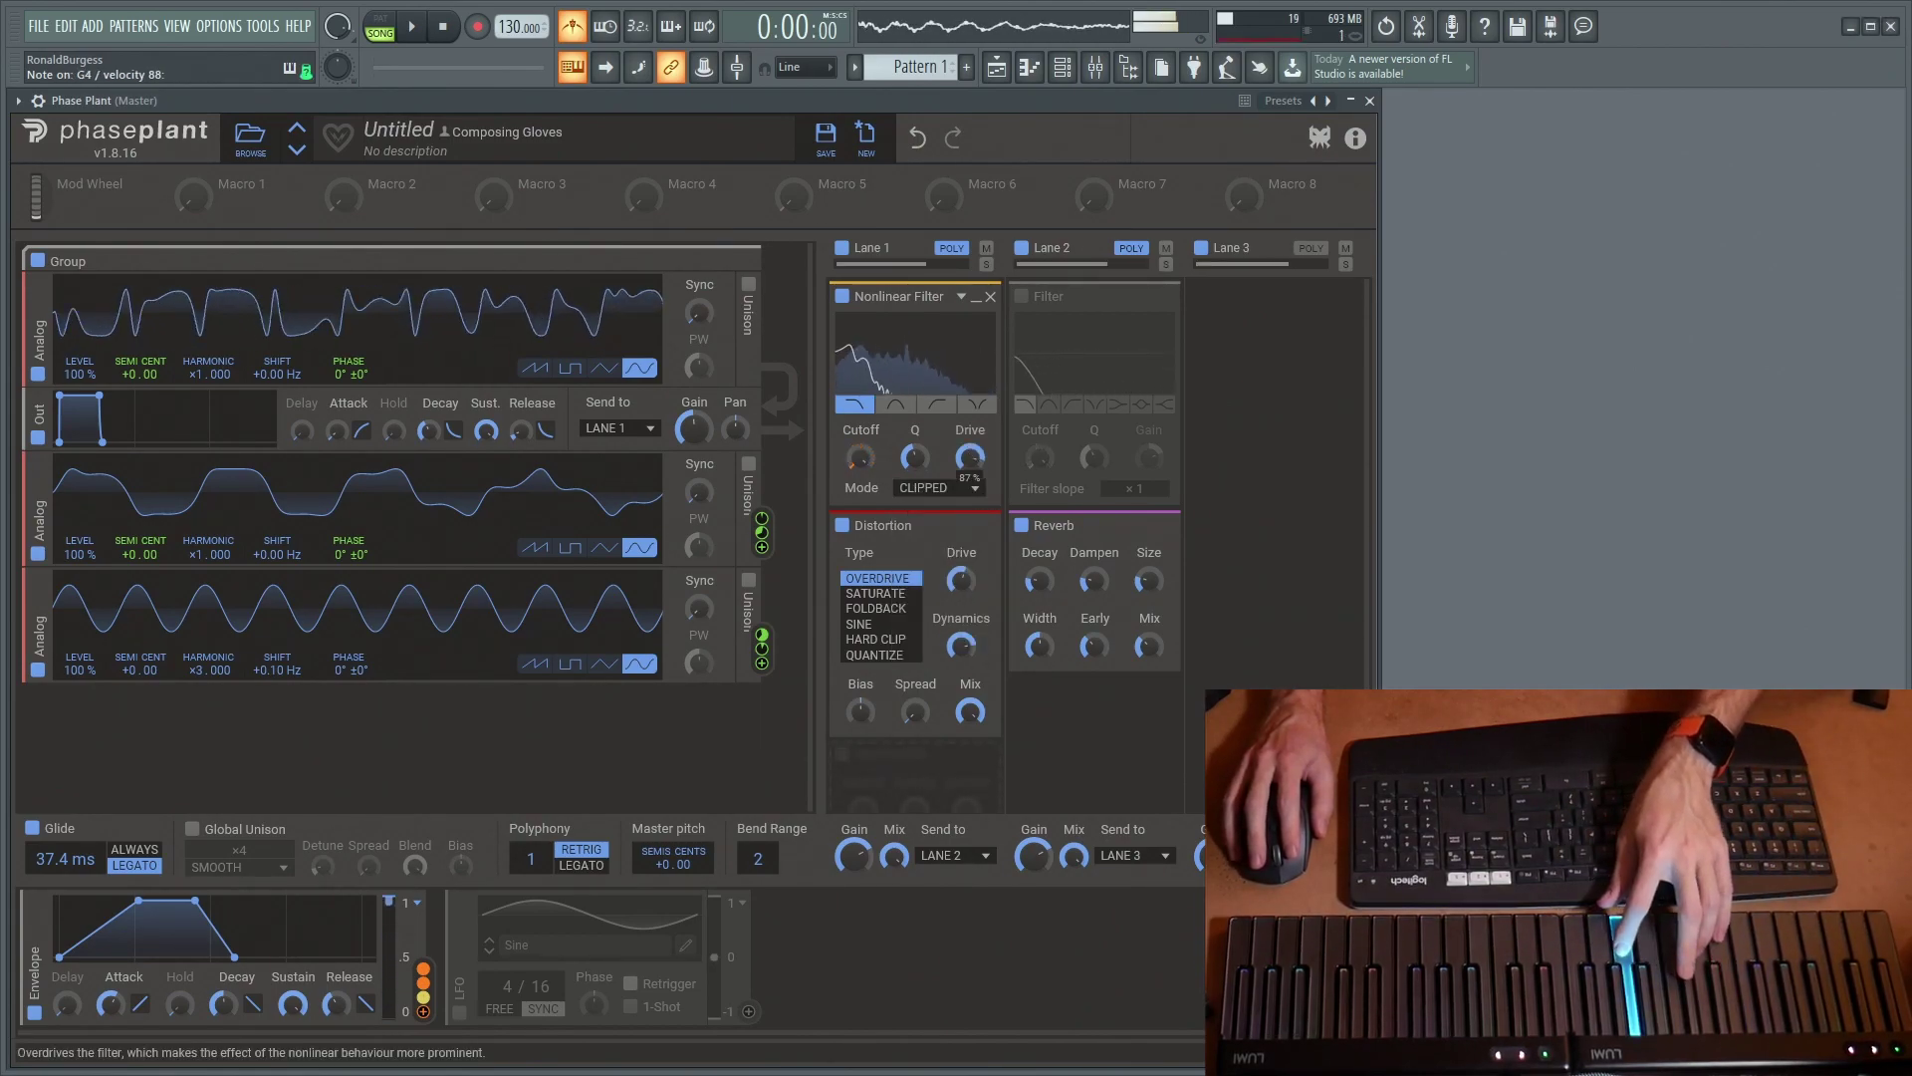
left_click(915, 457)
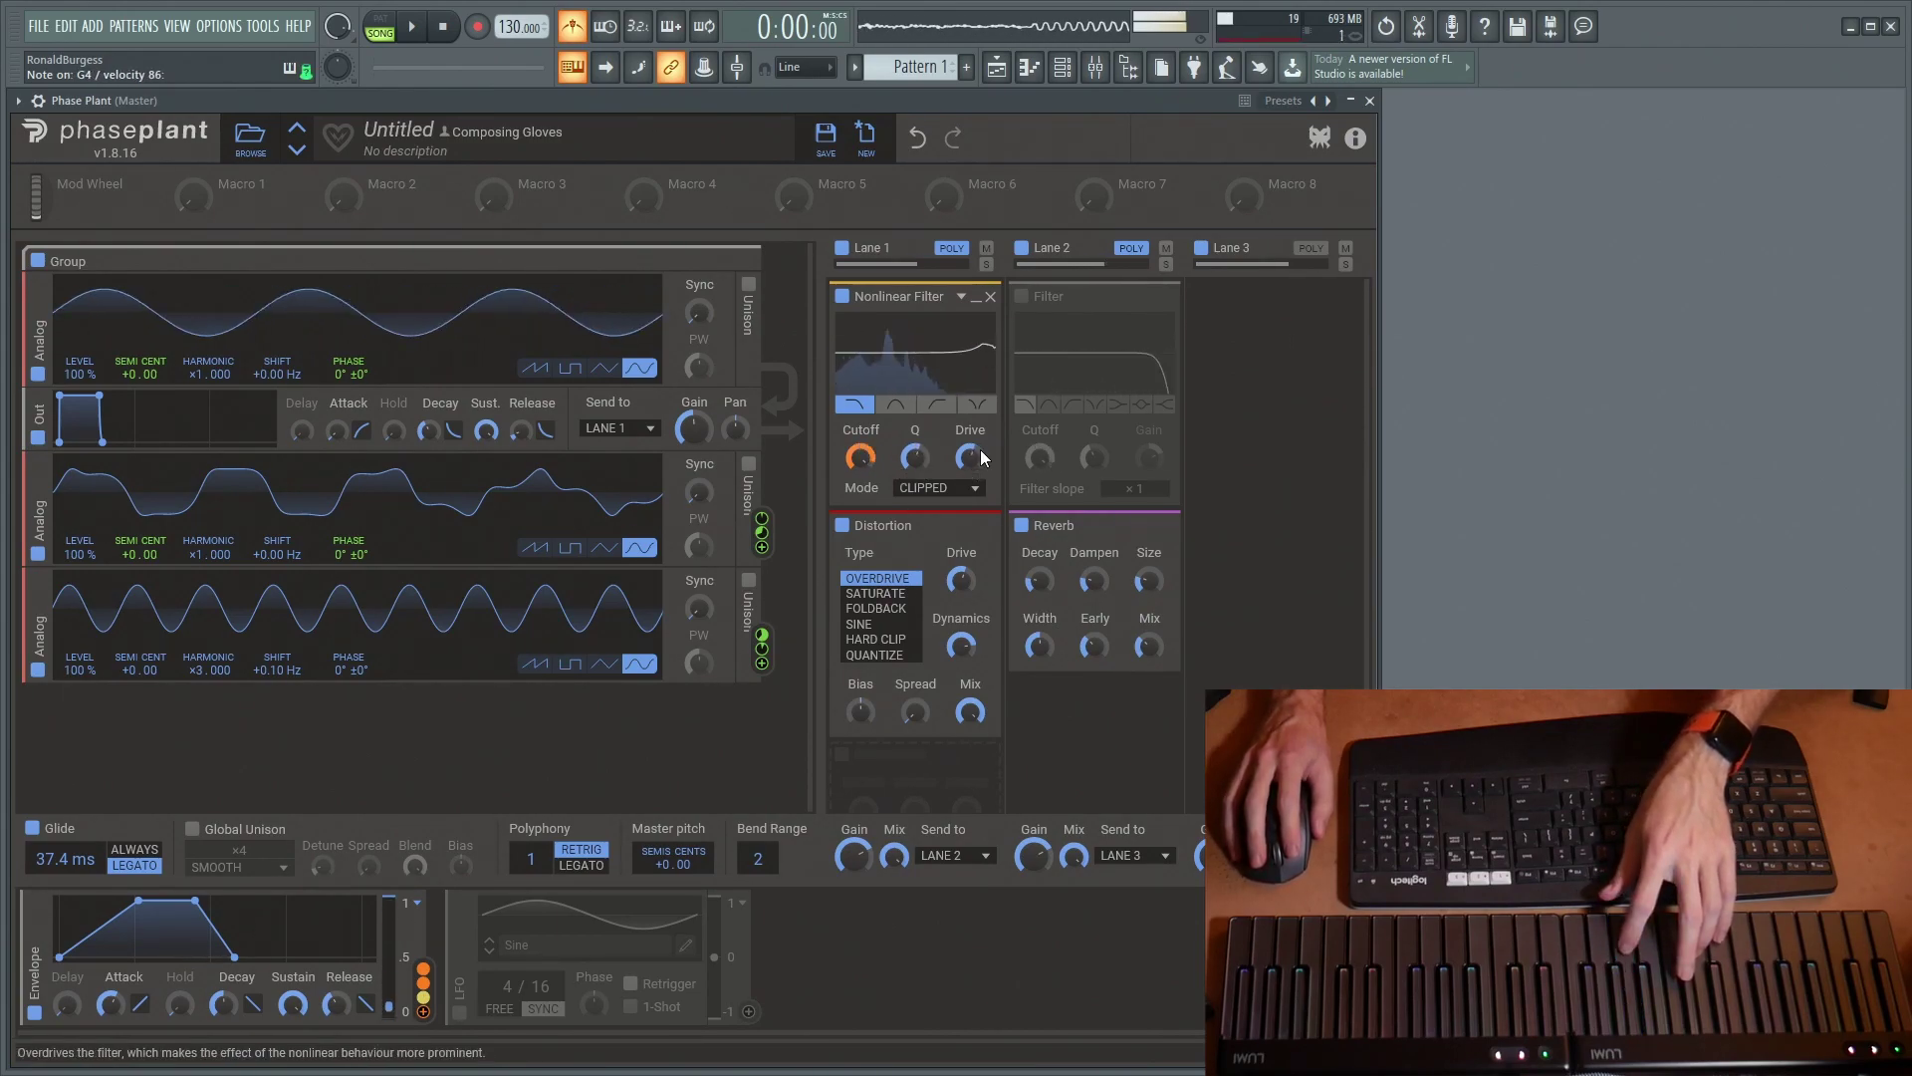
left_click_drag(914, 458, 920, 457)
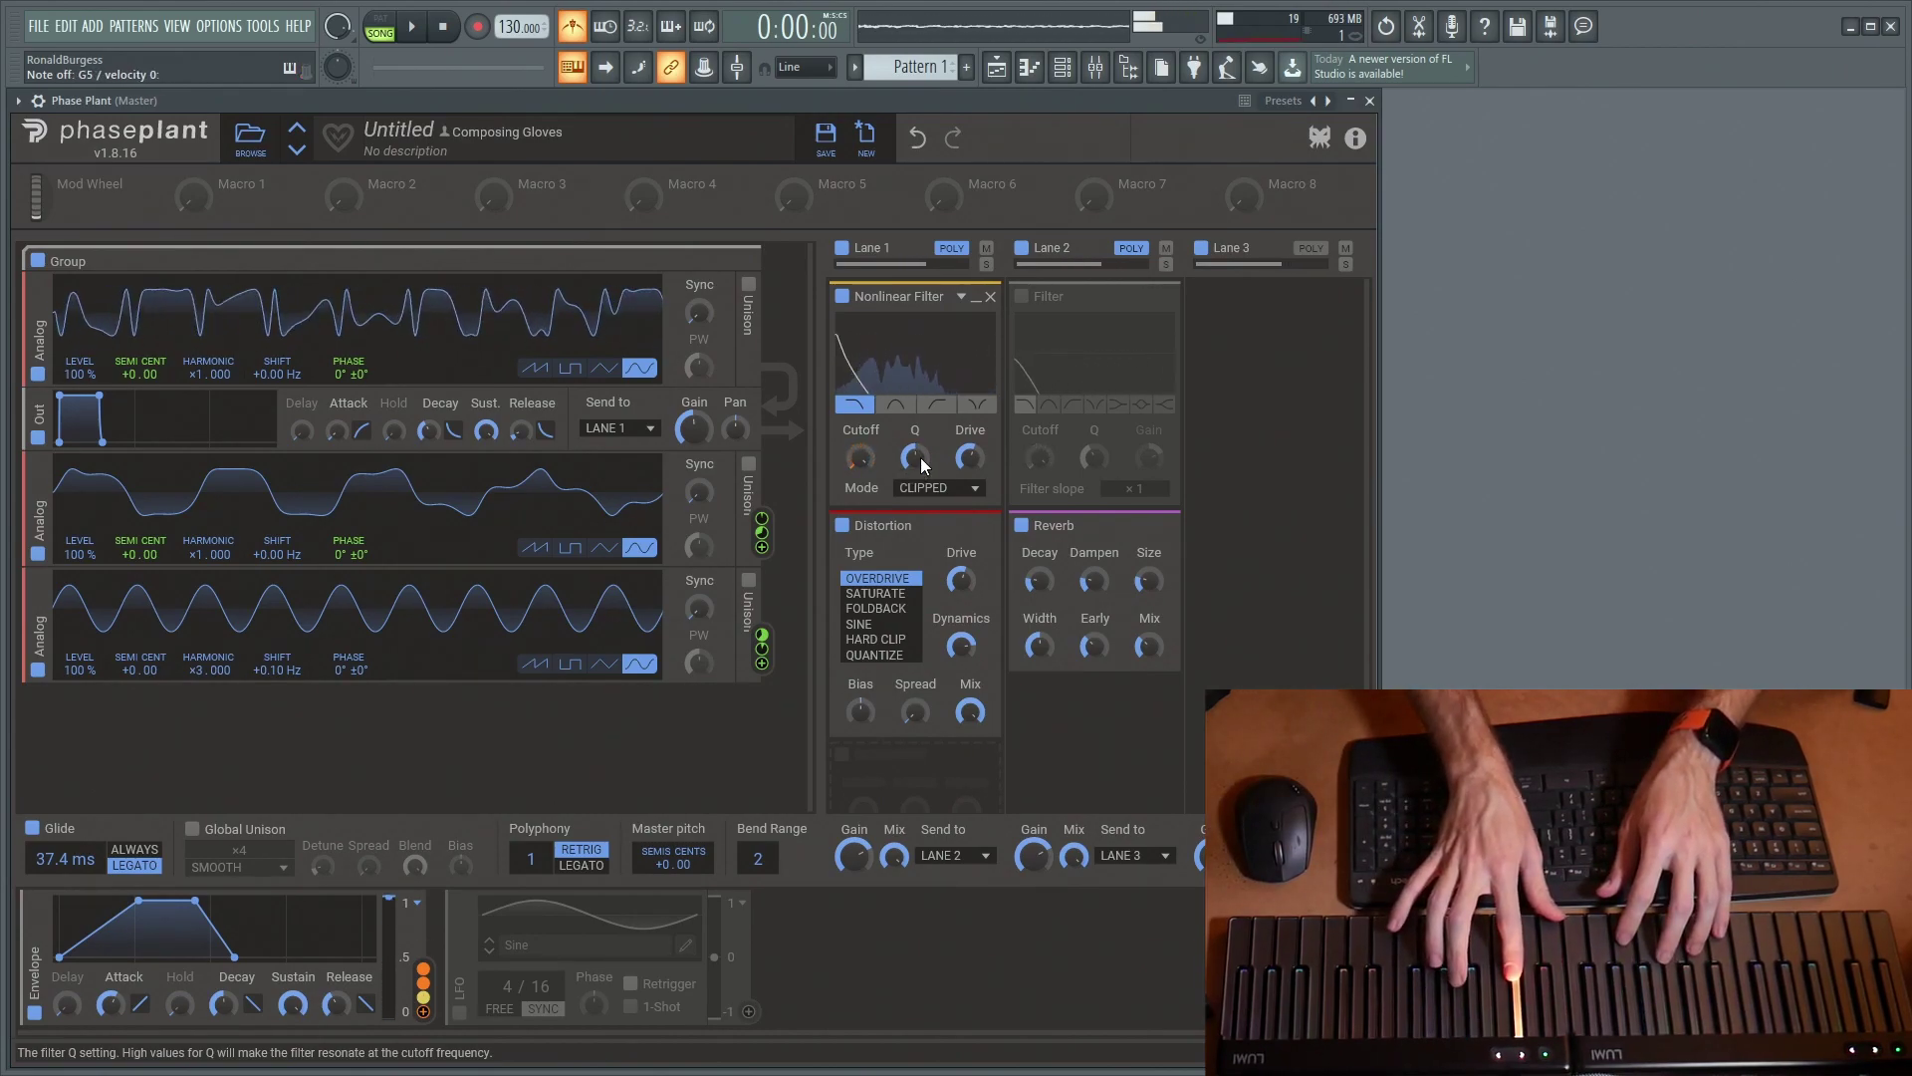
Switch the Nonlinear Filter to Warm mode, with high Drive and low Q
left_click(946, 487)
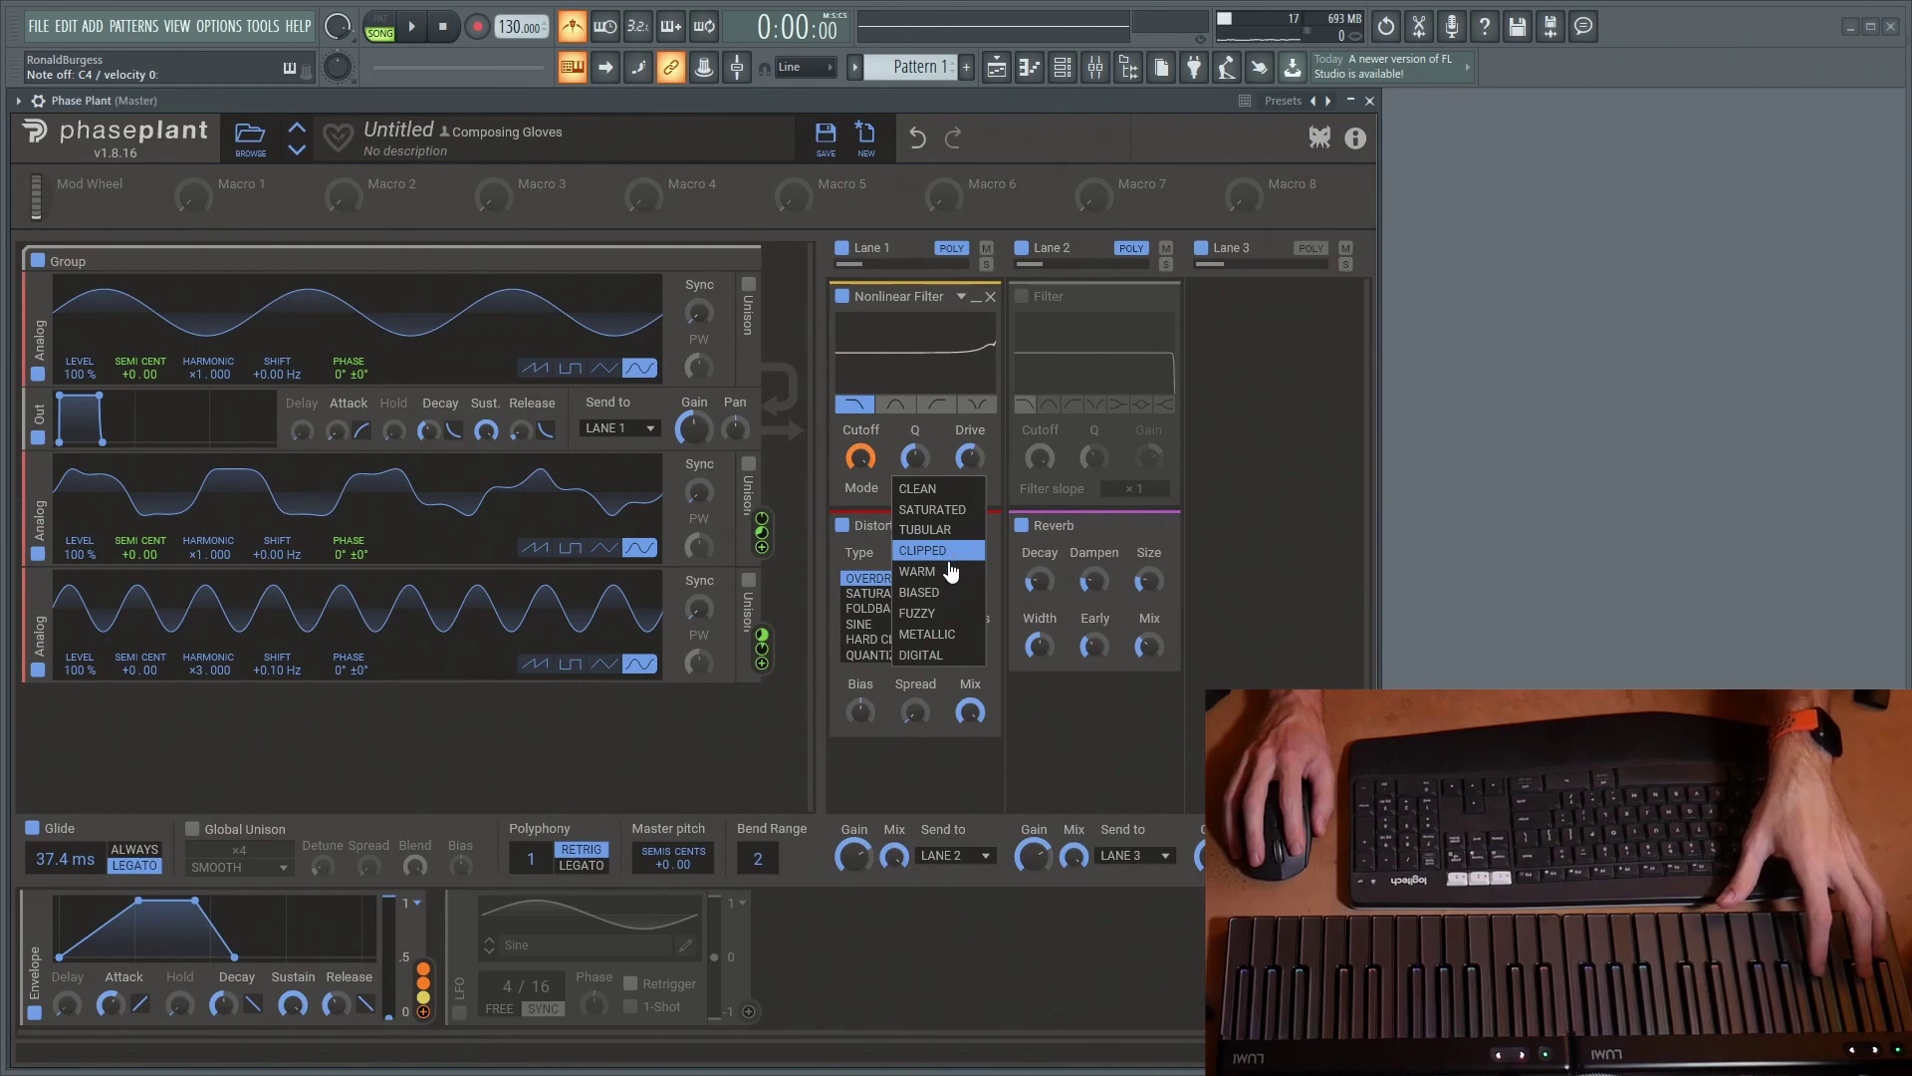
left_click(944, 573)
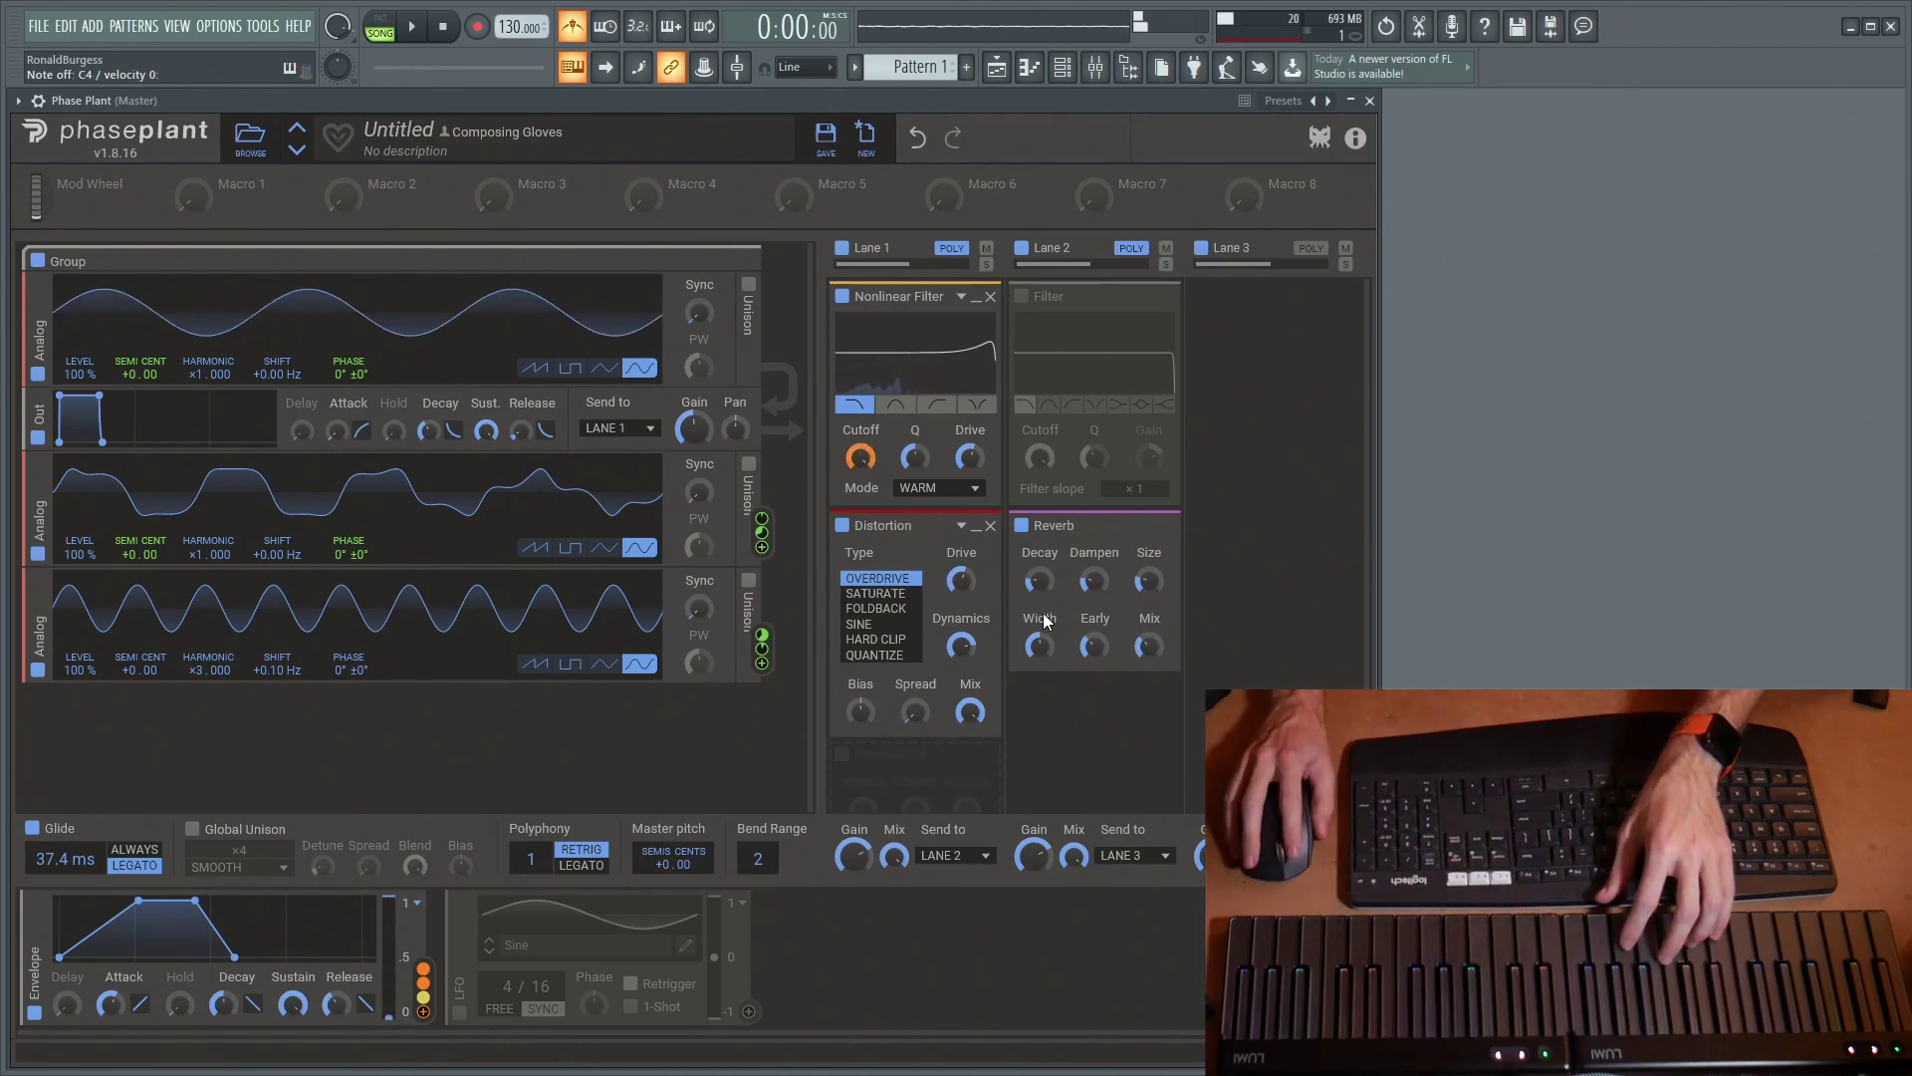
left_click_drag(915, 457, 914, 450)
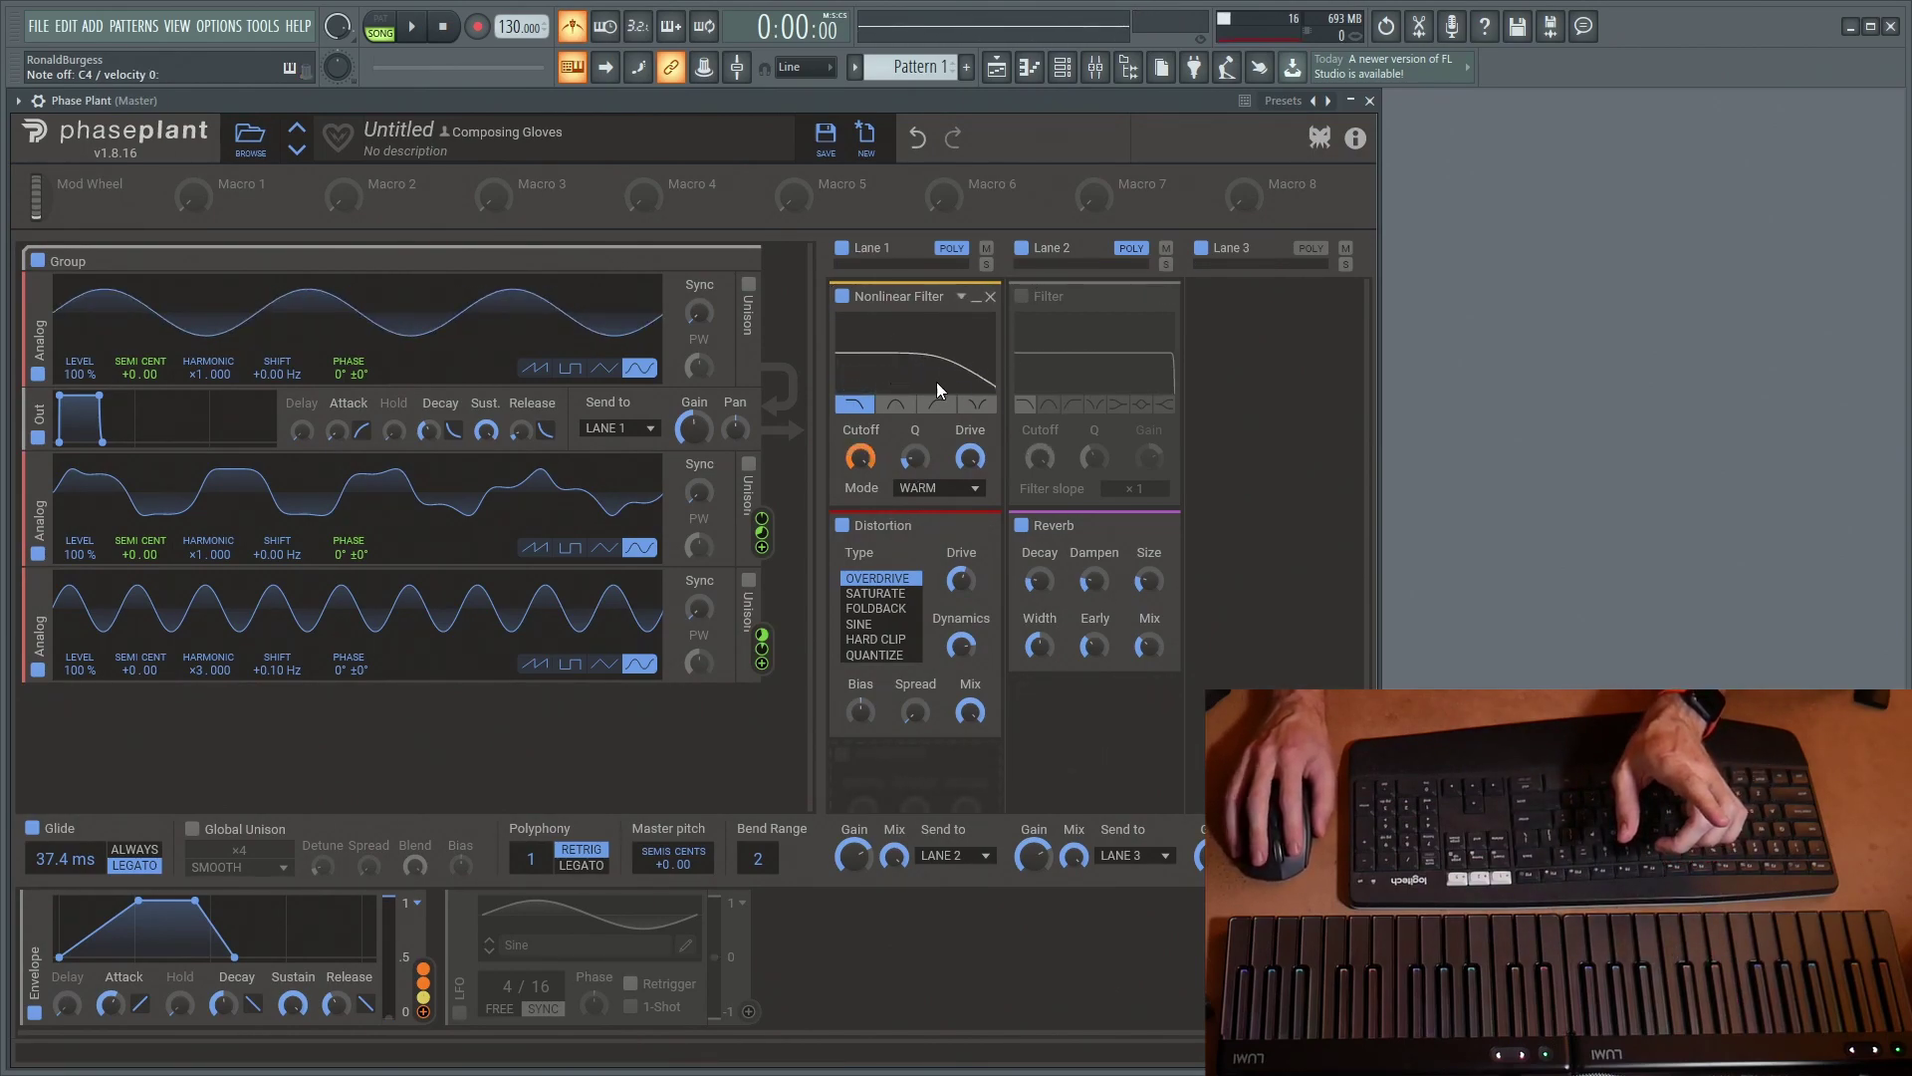
Compare the Warm Nonlinear Filter with the regular Filter by enabling each in turn and sweeping the cutoff, ending with only the Nonlinear Filter on
left_click(842, 298)
left_click(1023, 300)
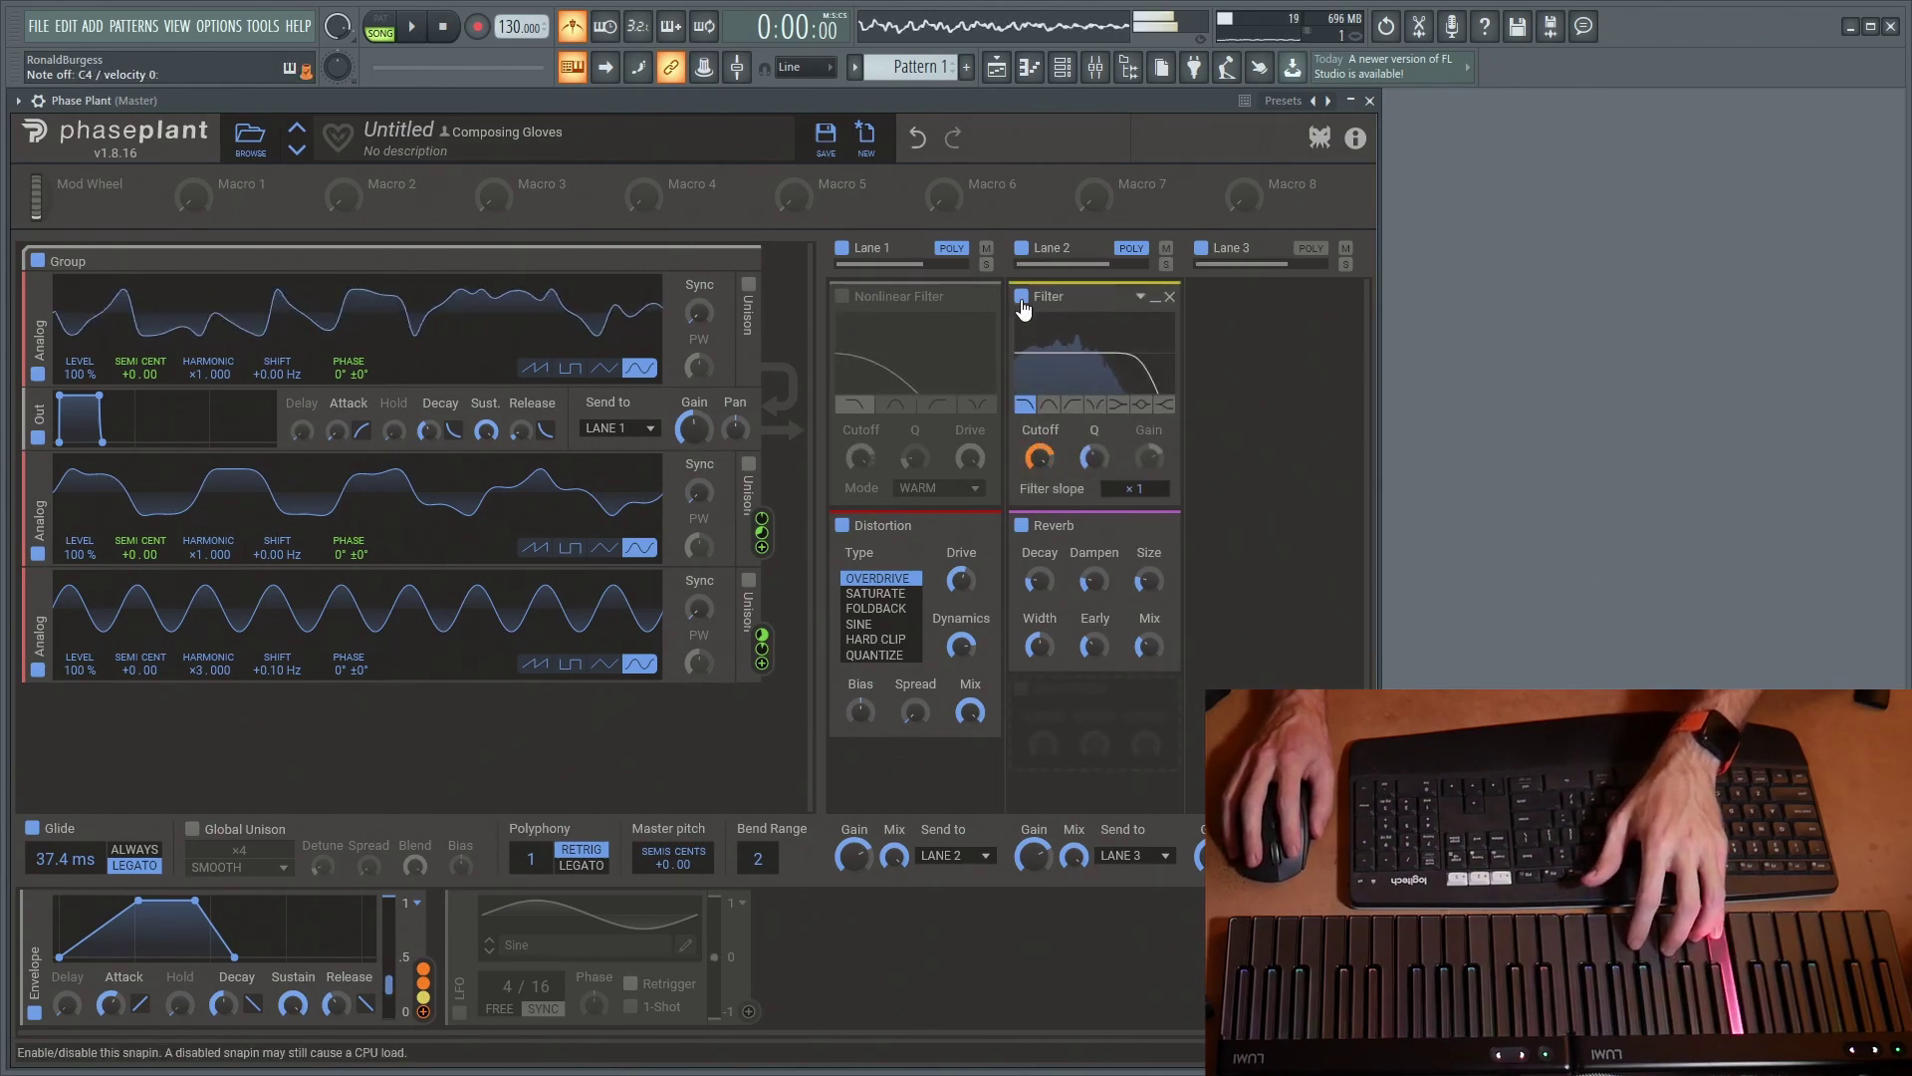
left_click(1022, 298)
left_click(843, 297)
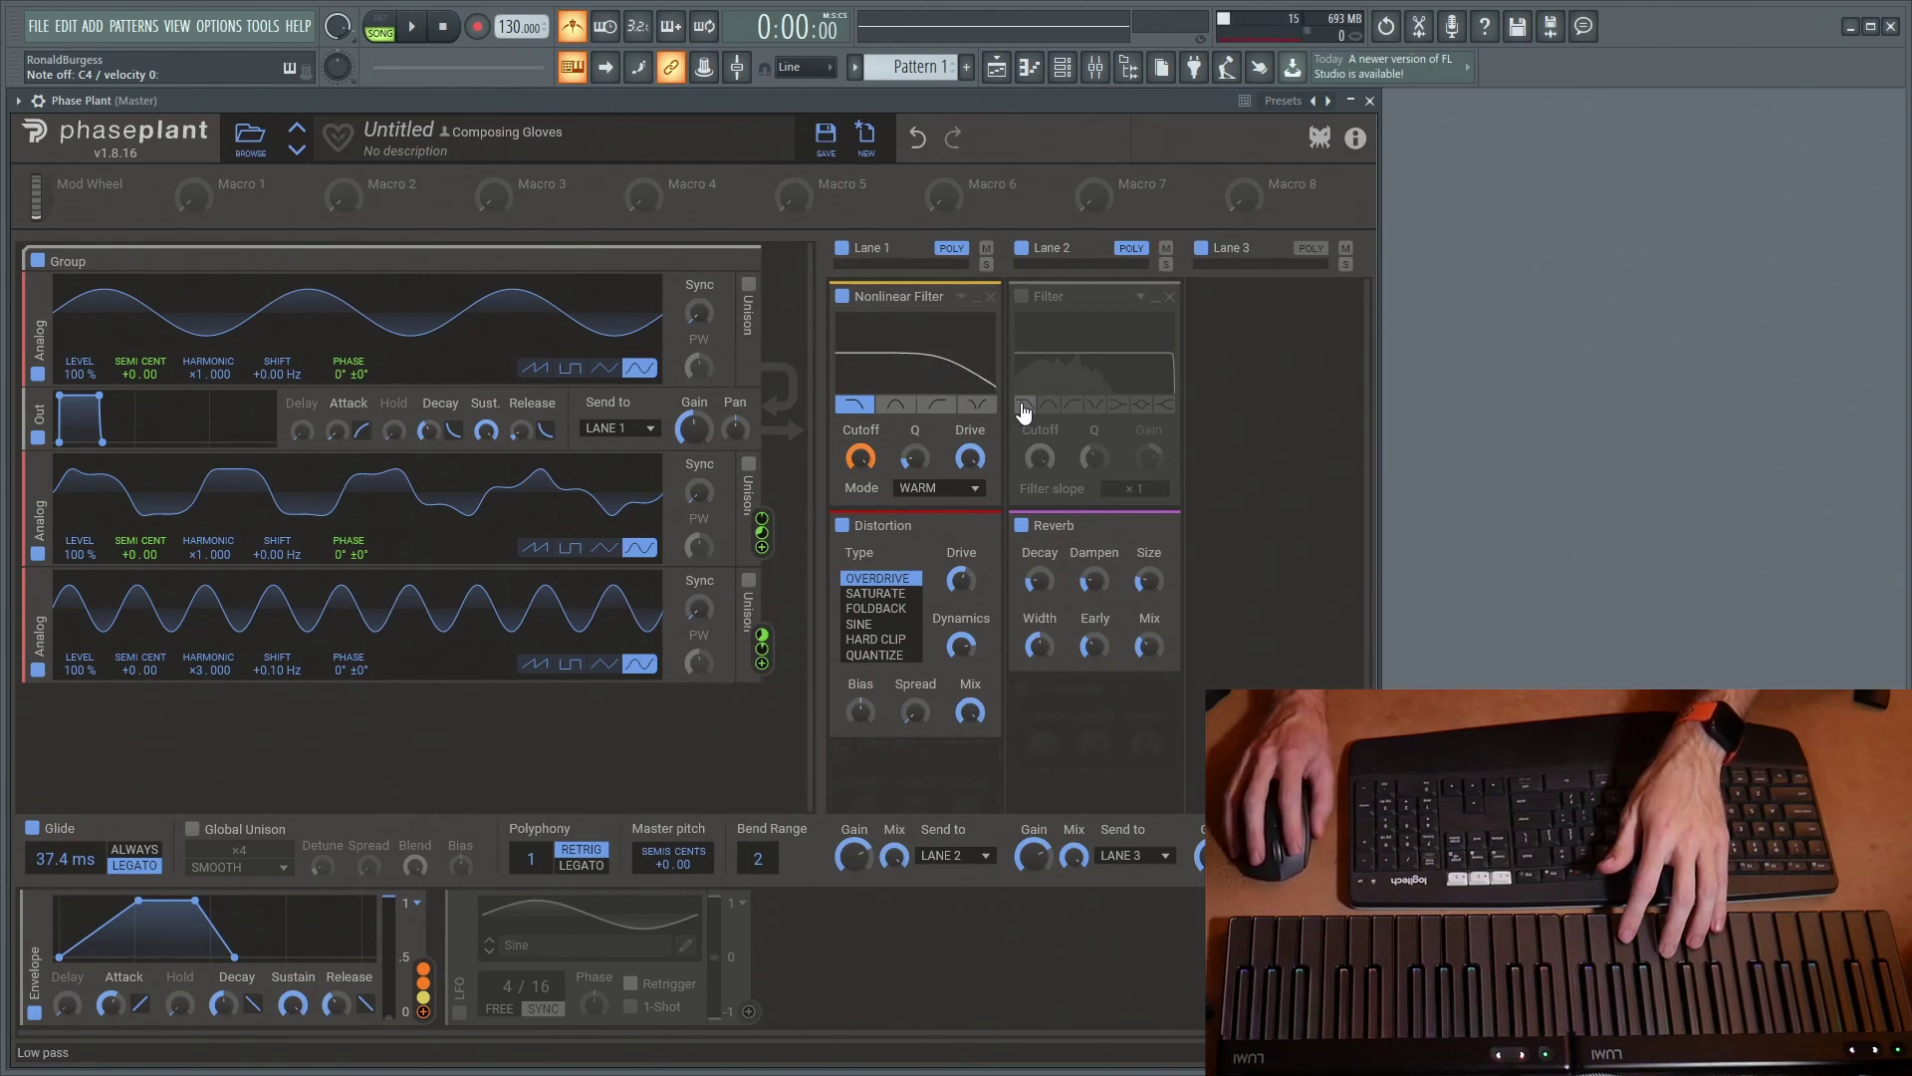
left_click(1022, 297)
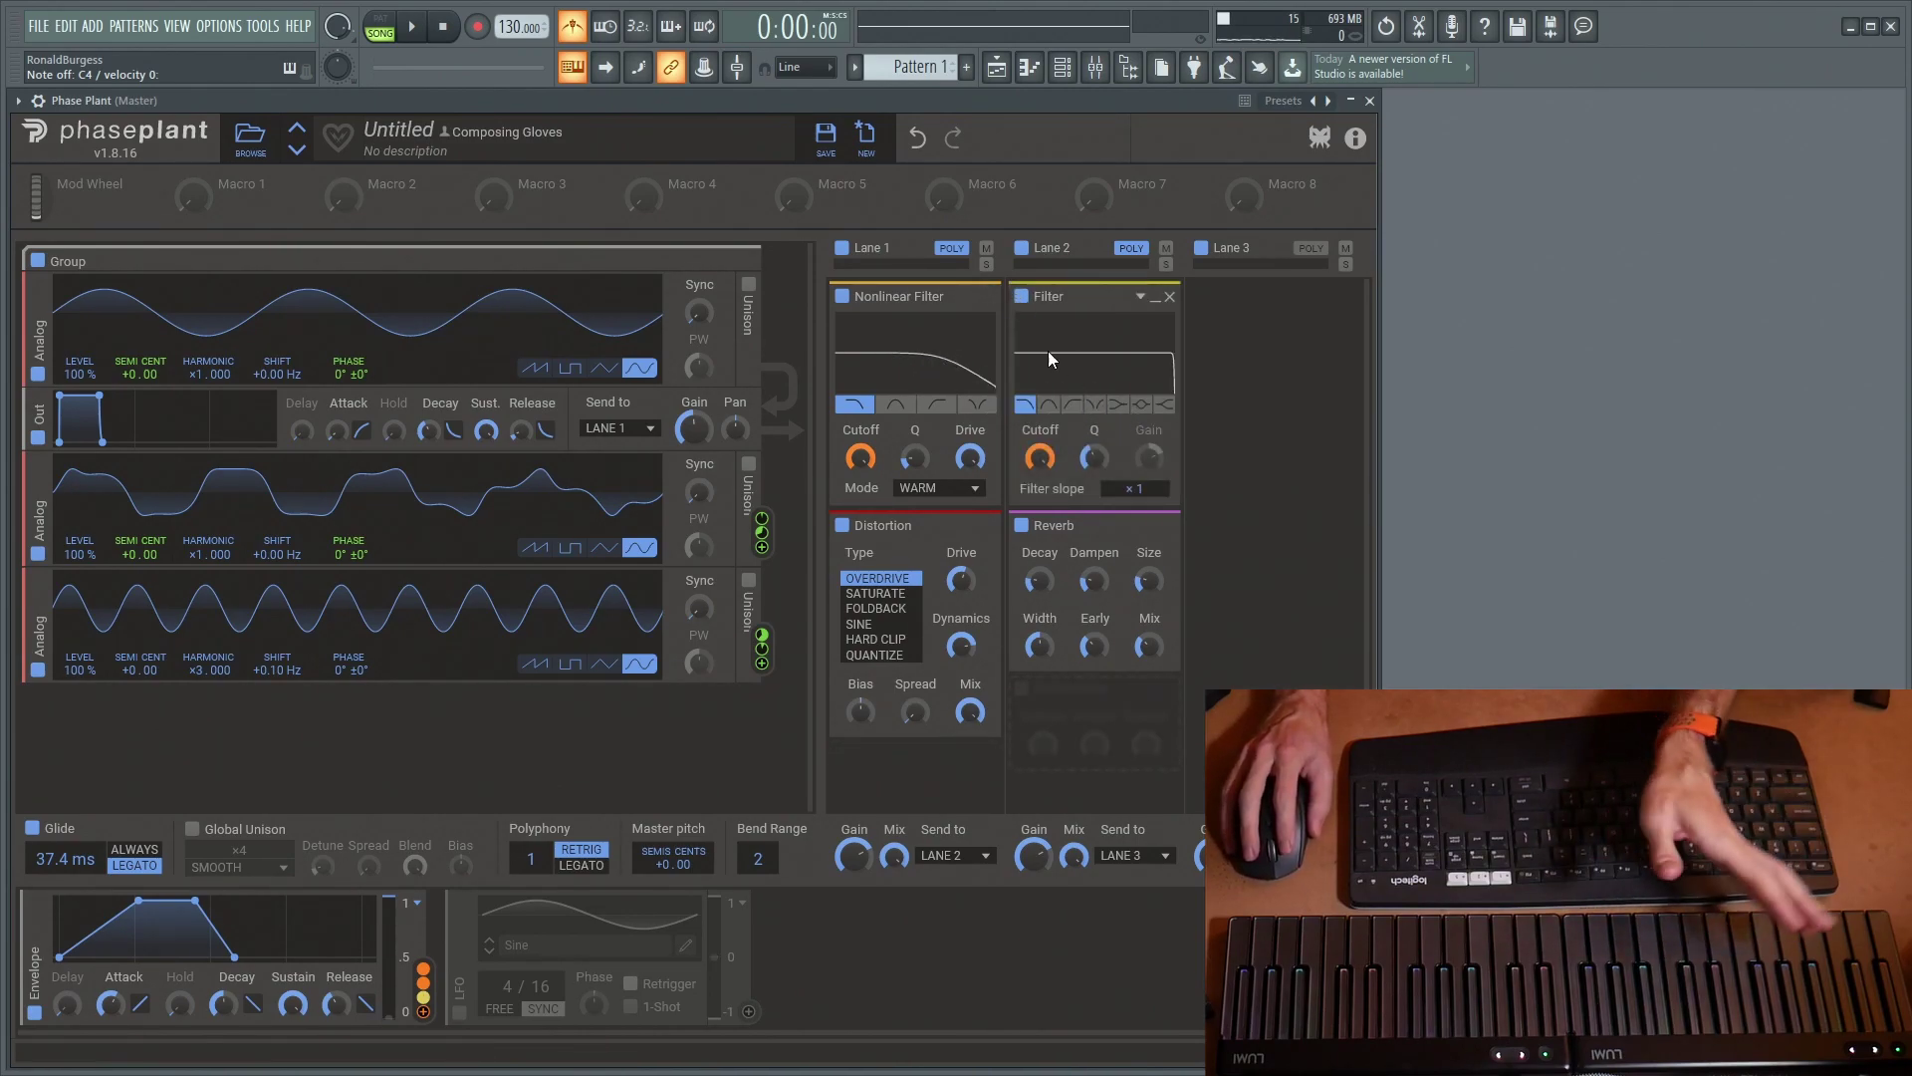
left_click(843, 296)
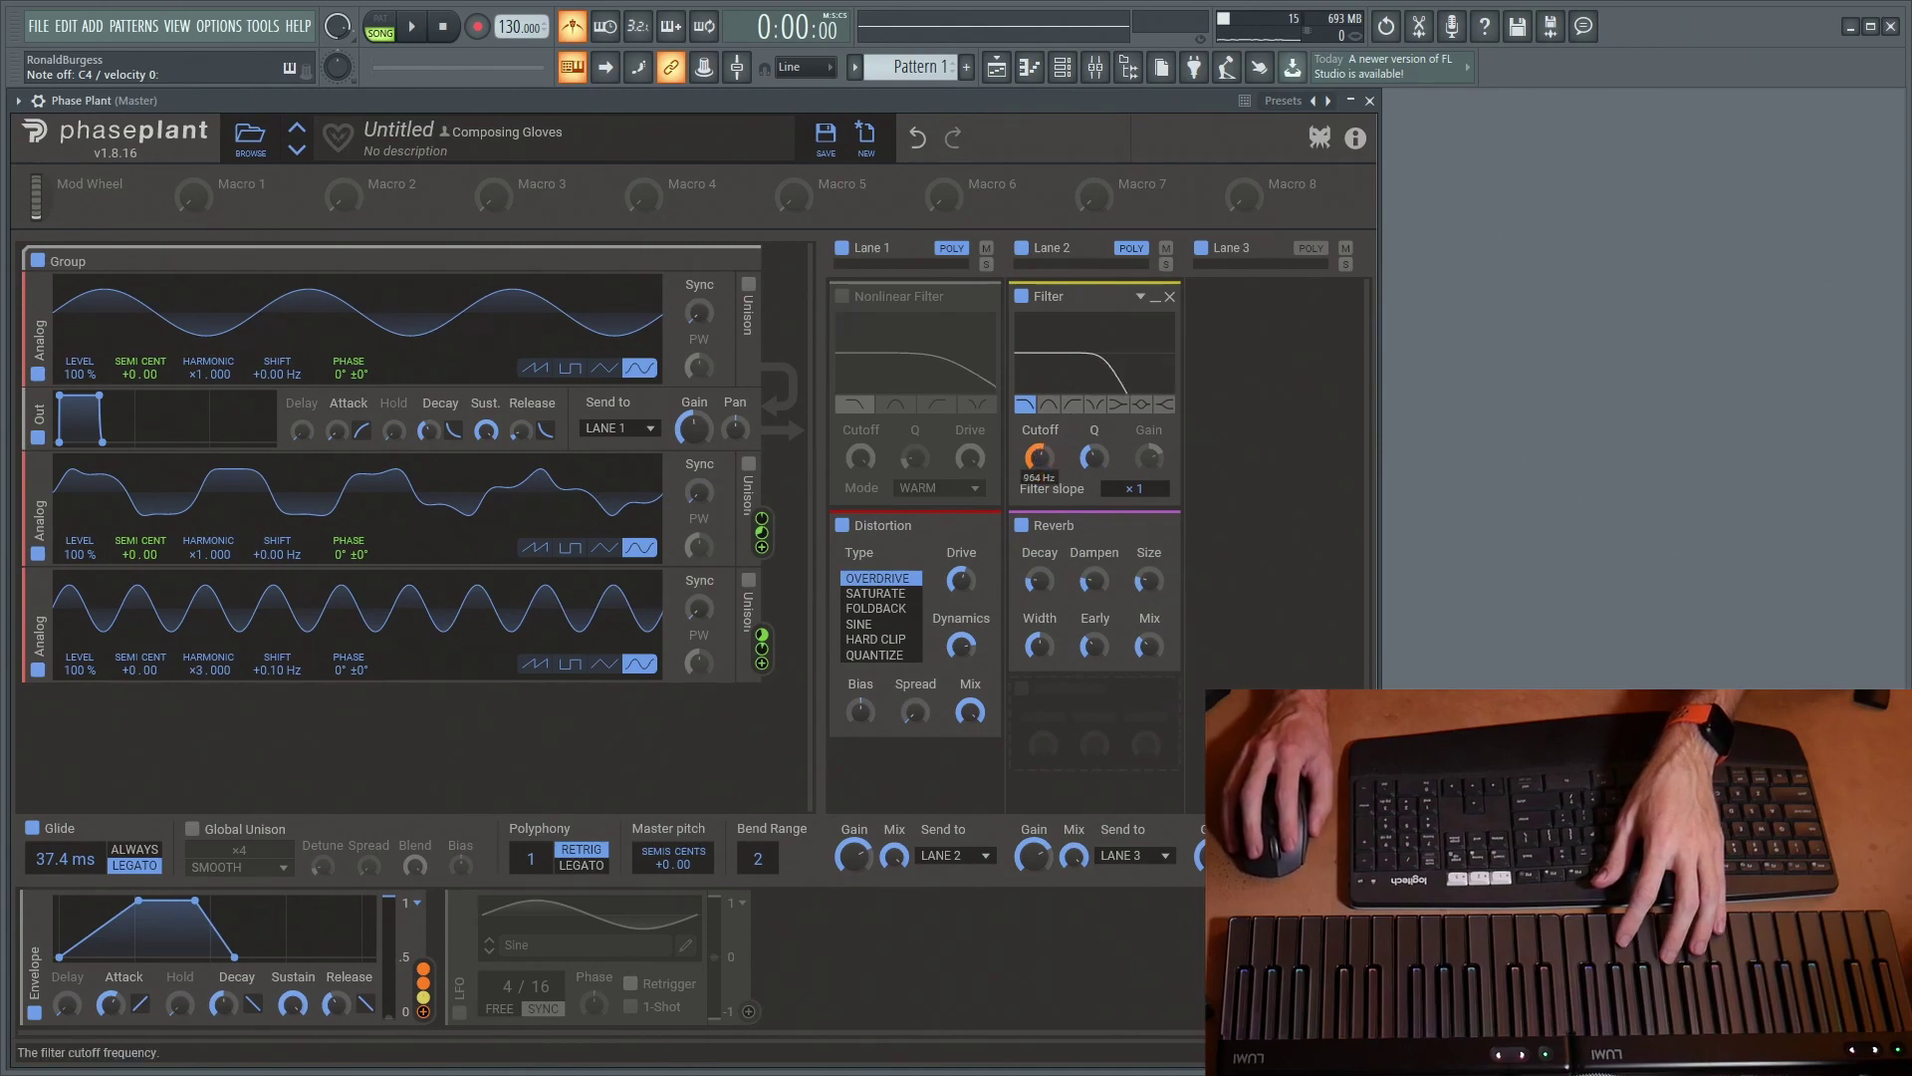
left_click_drag(1133, 493, 1039, 438)
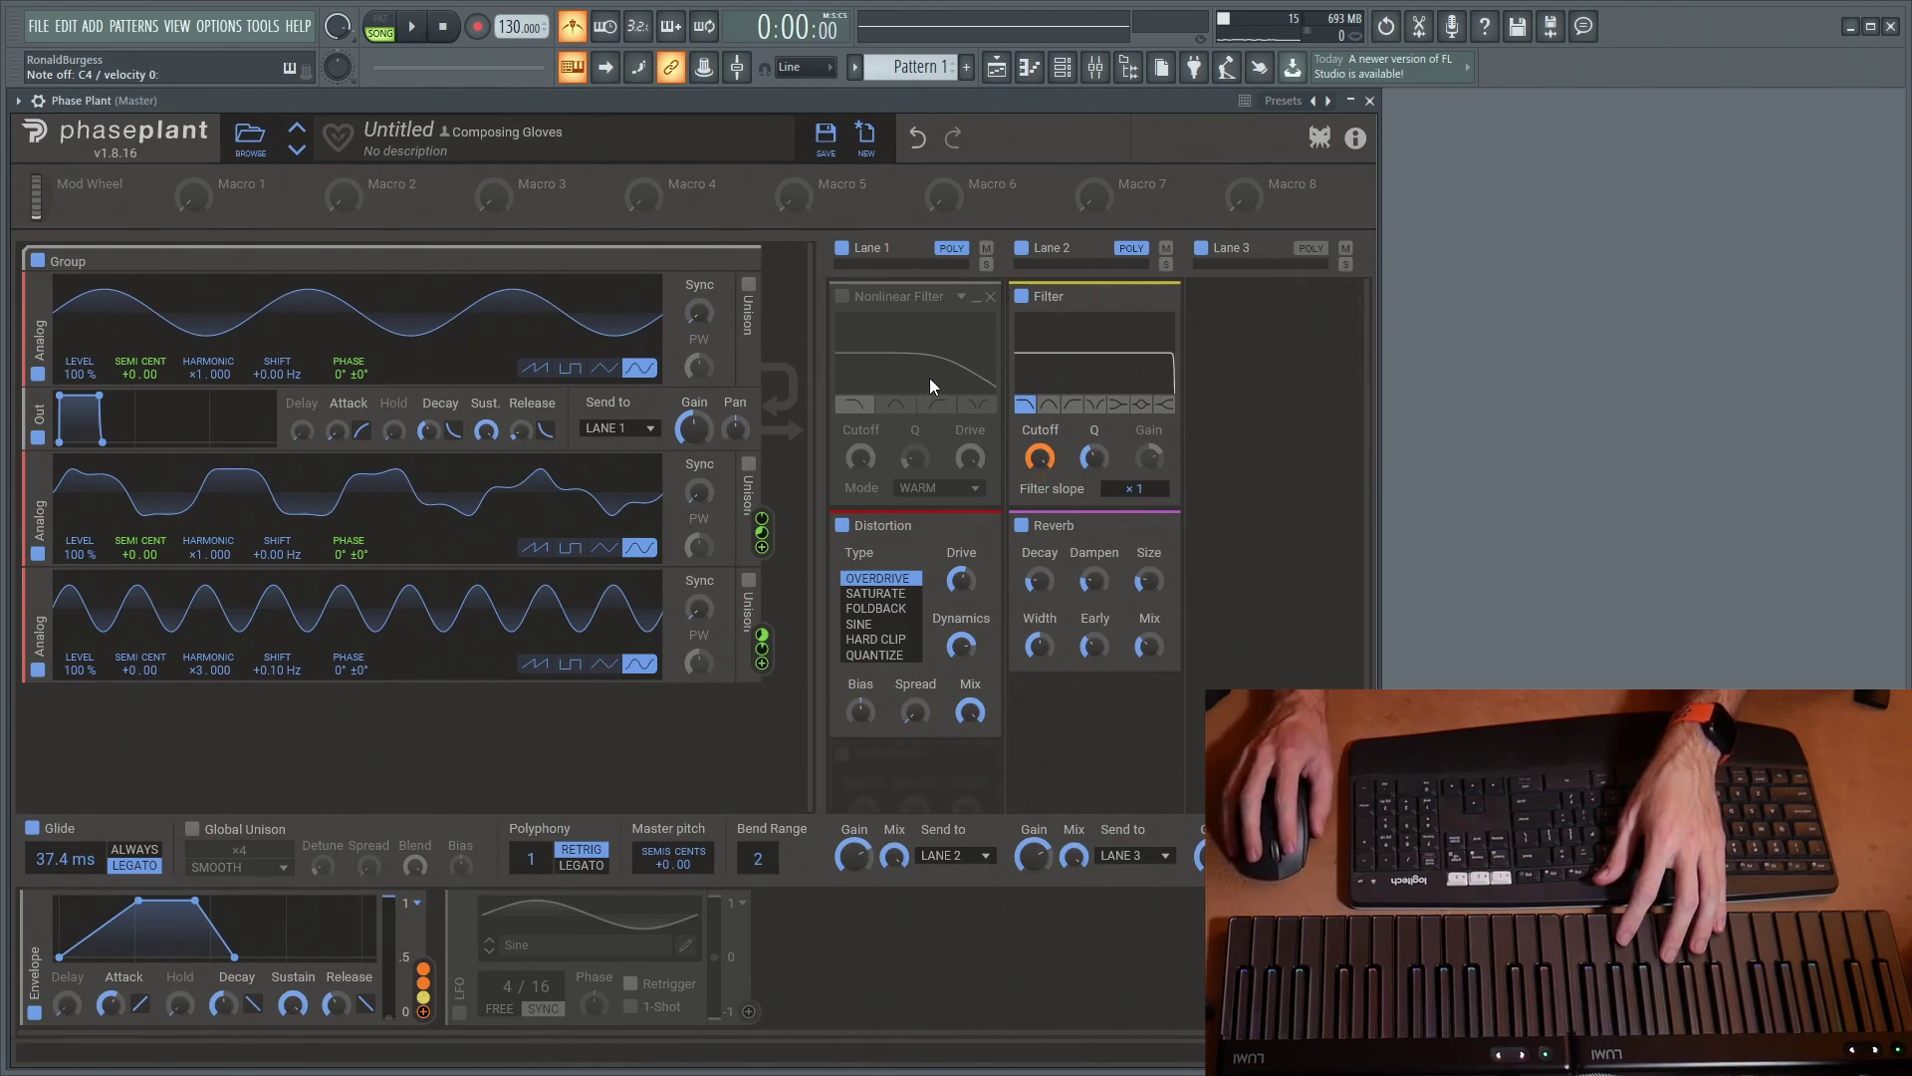
left_click(843, 297)
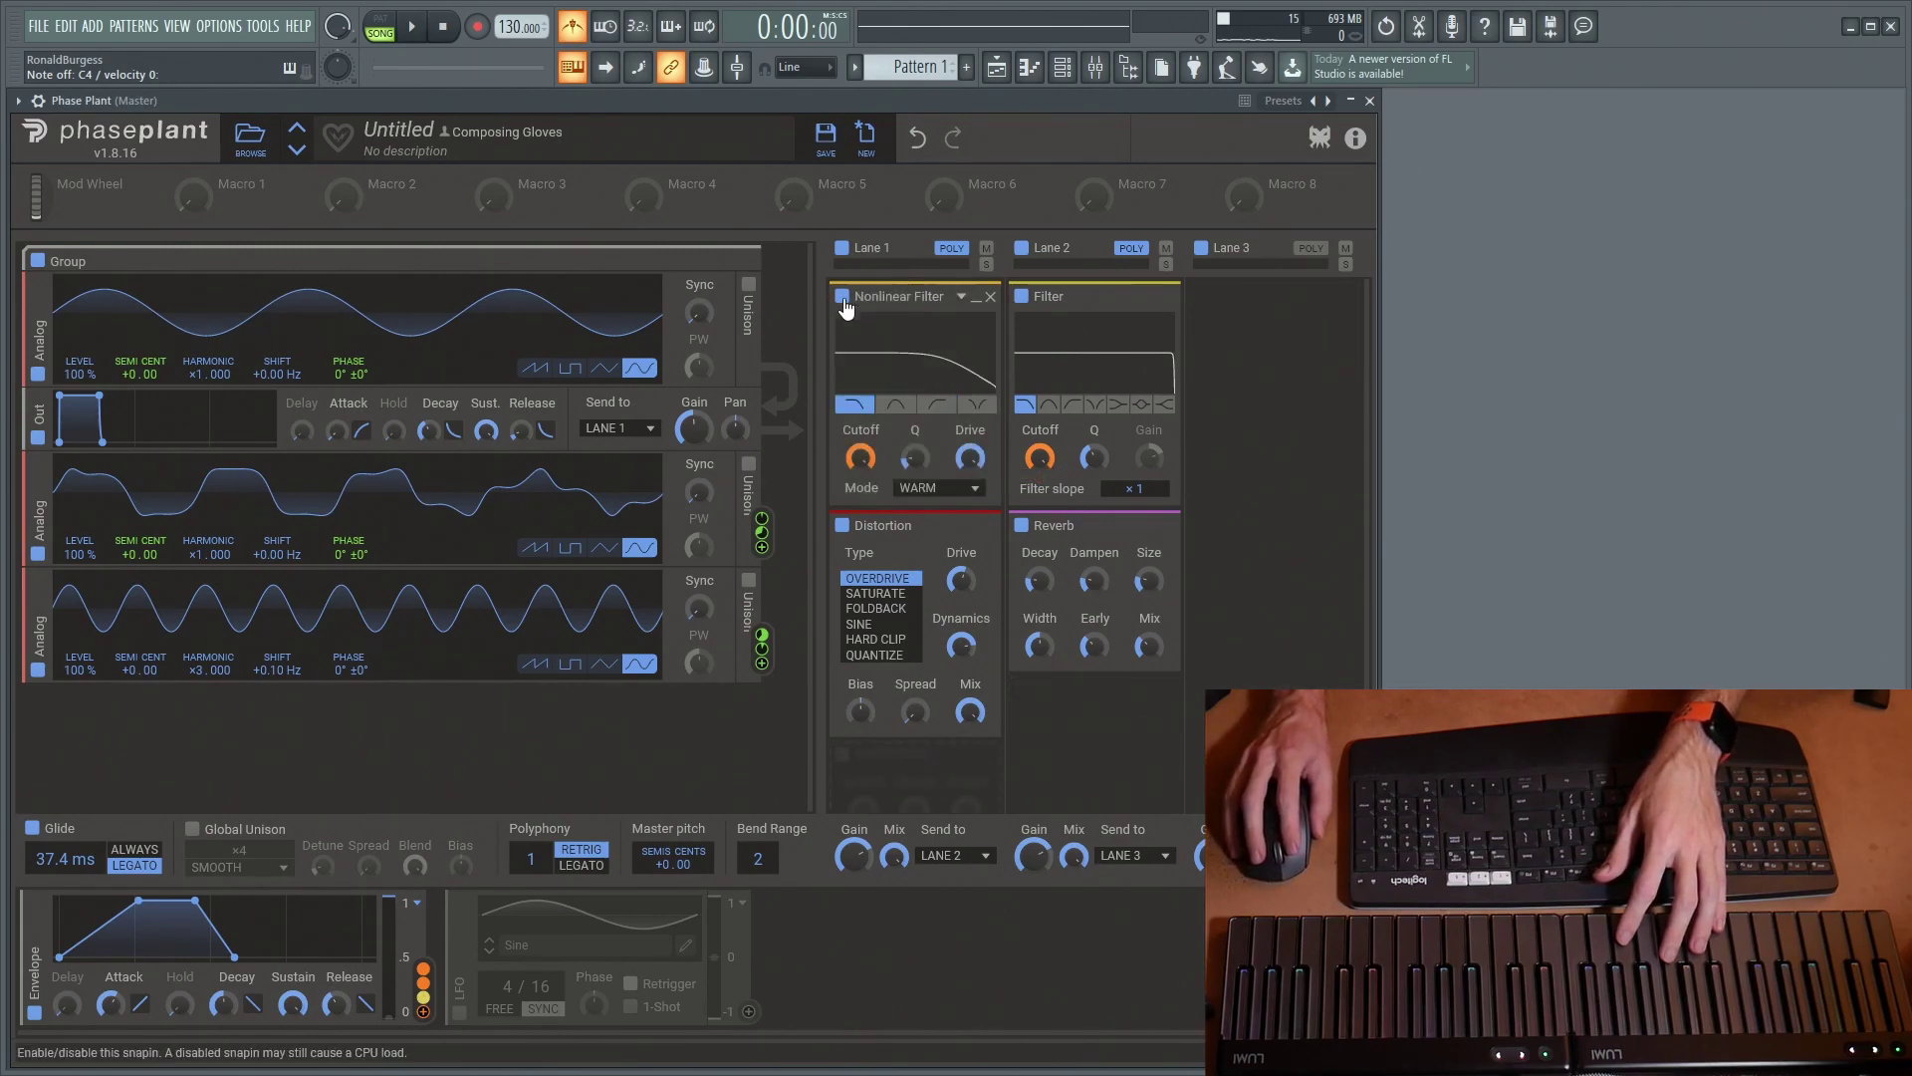
left_click(1022, 299)
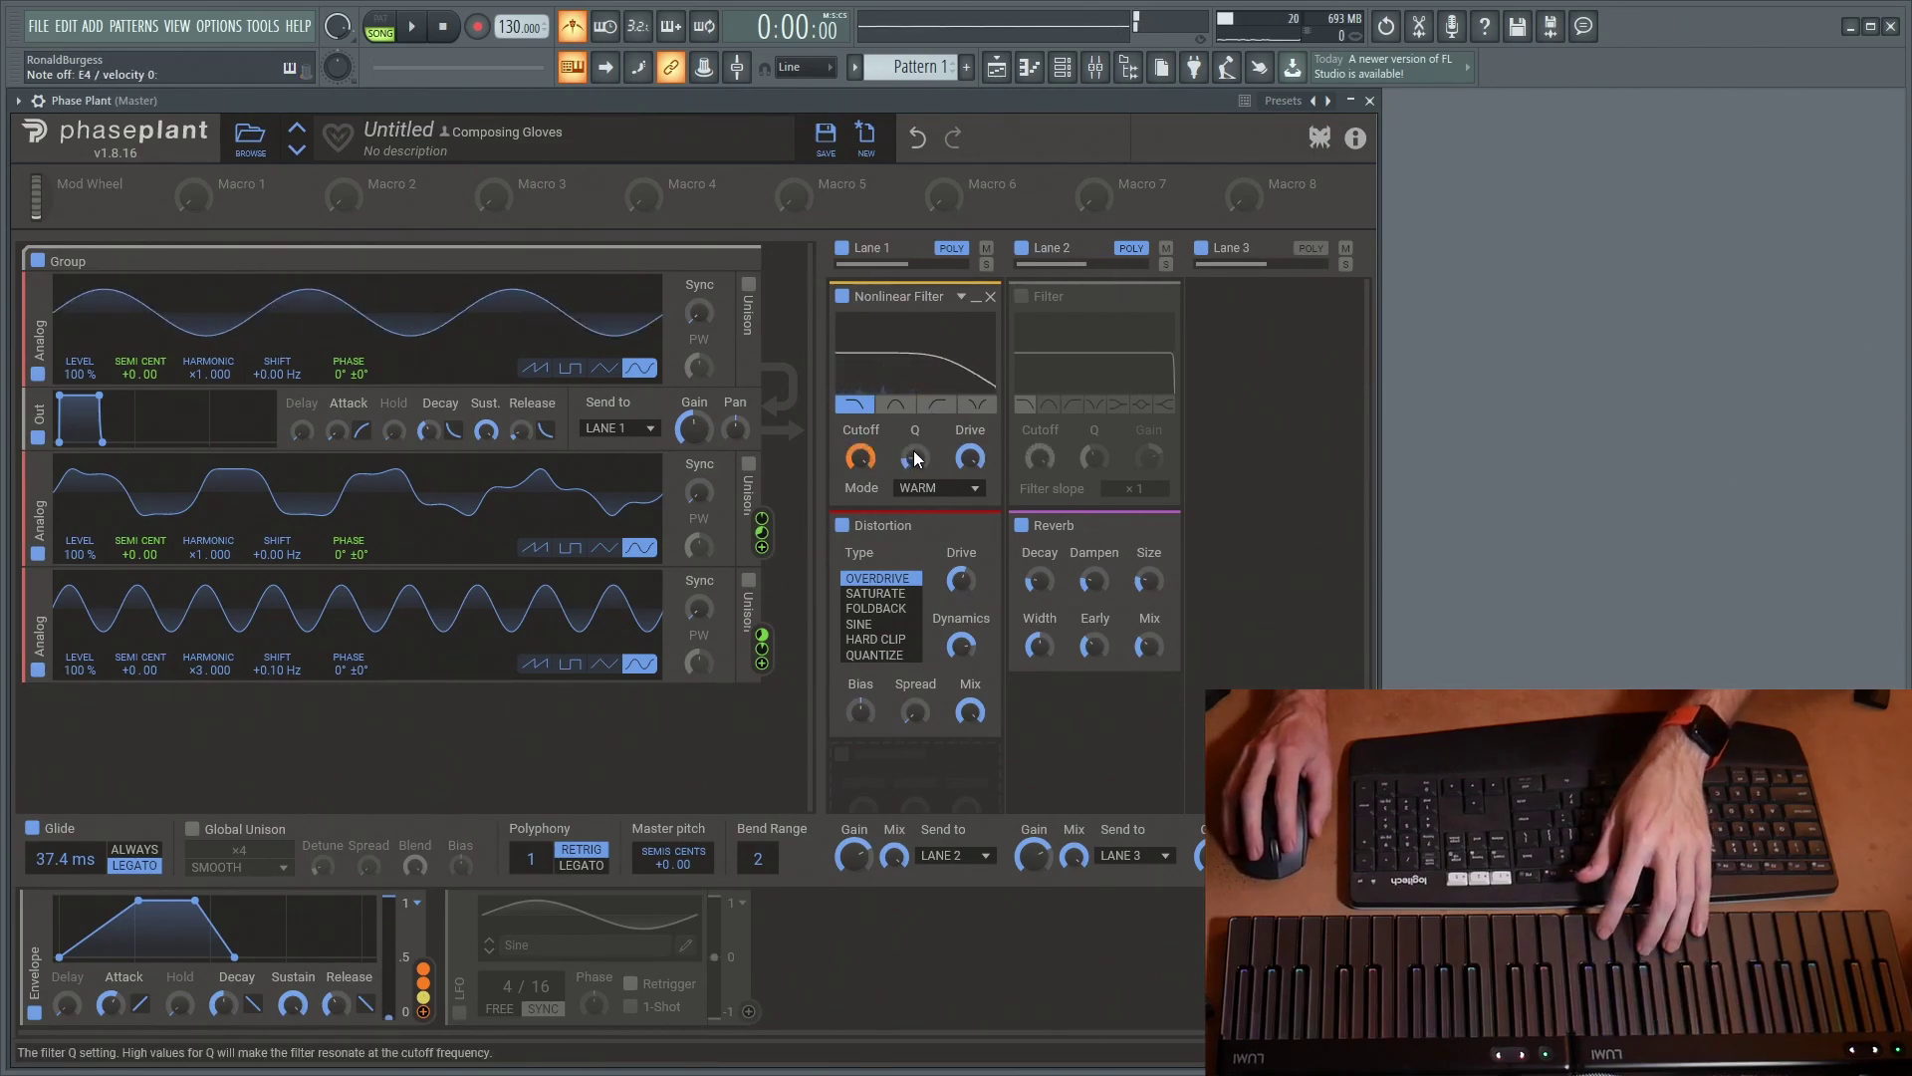
Raise the Q of the Nonlinear Filter in Warm mode
left_click_drag(917, 458, 917, 416)
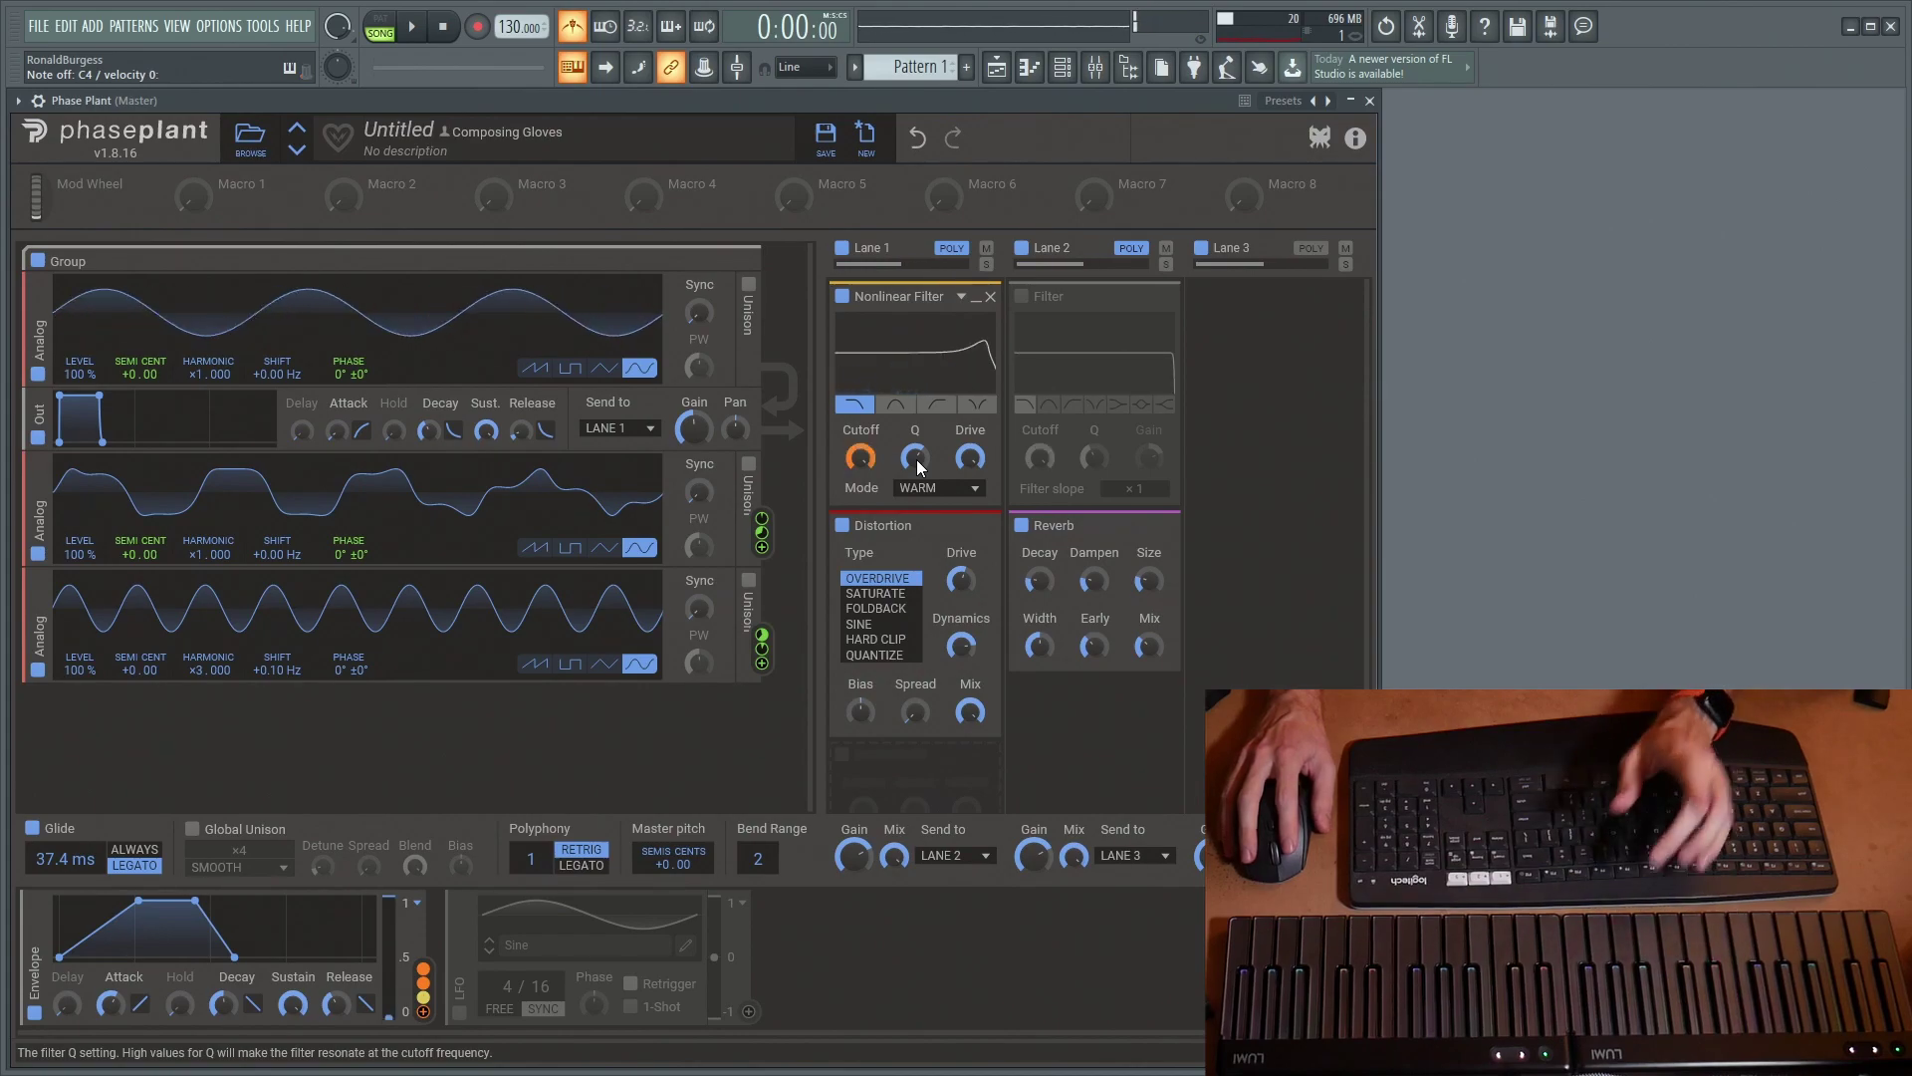
Switch the Nonlinear Filter to Biased mode and lower its Q and Drive
left_click(962, 489)
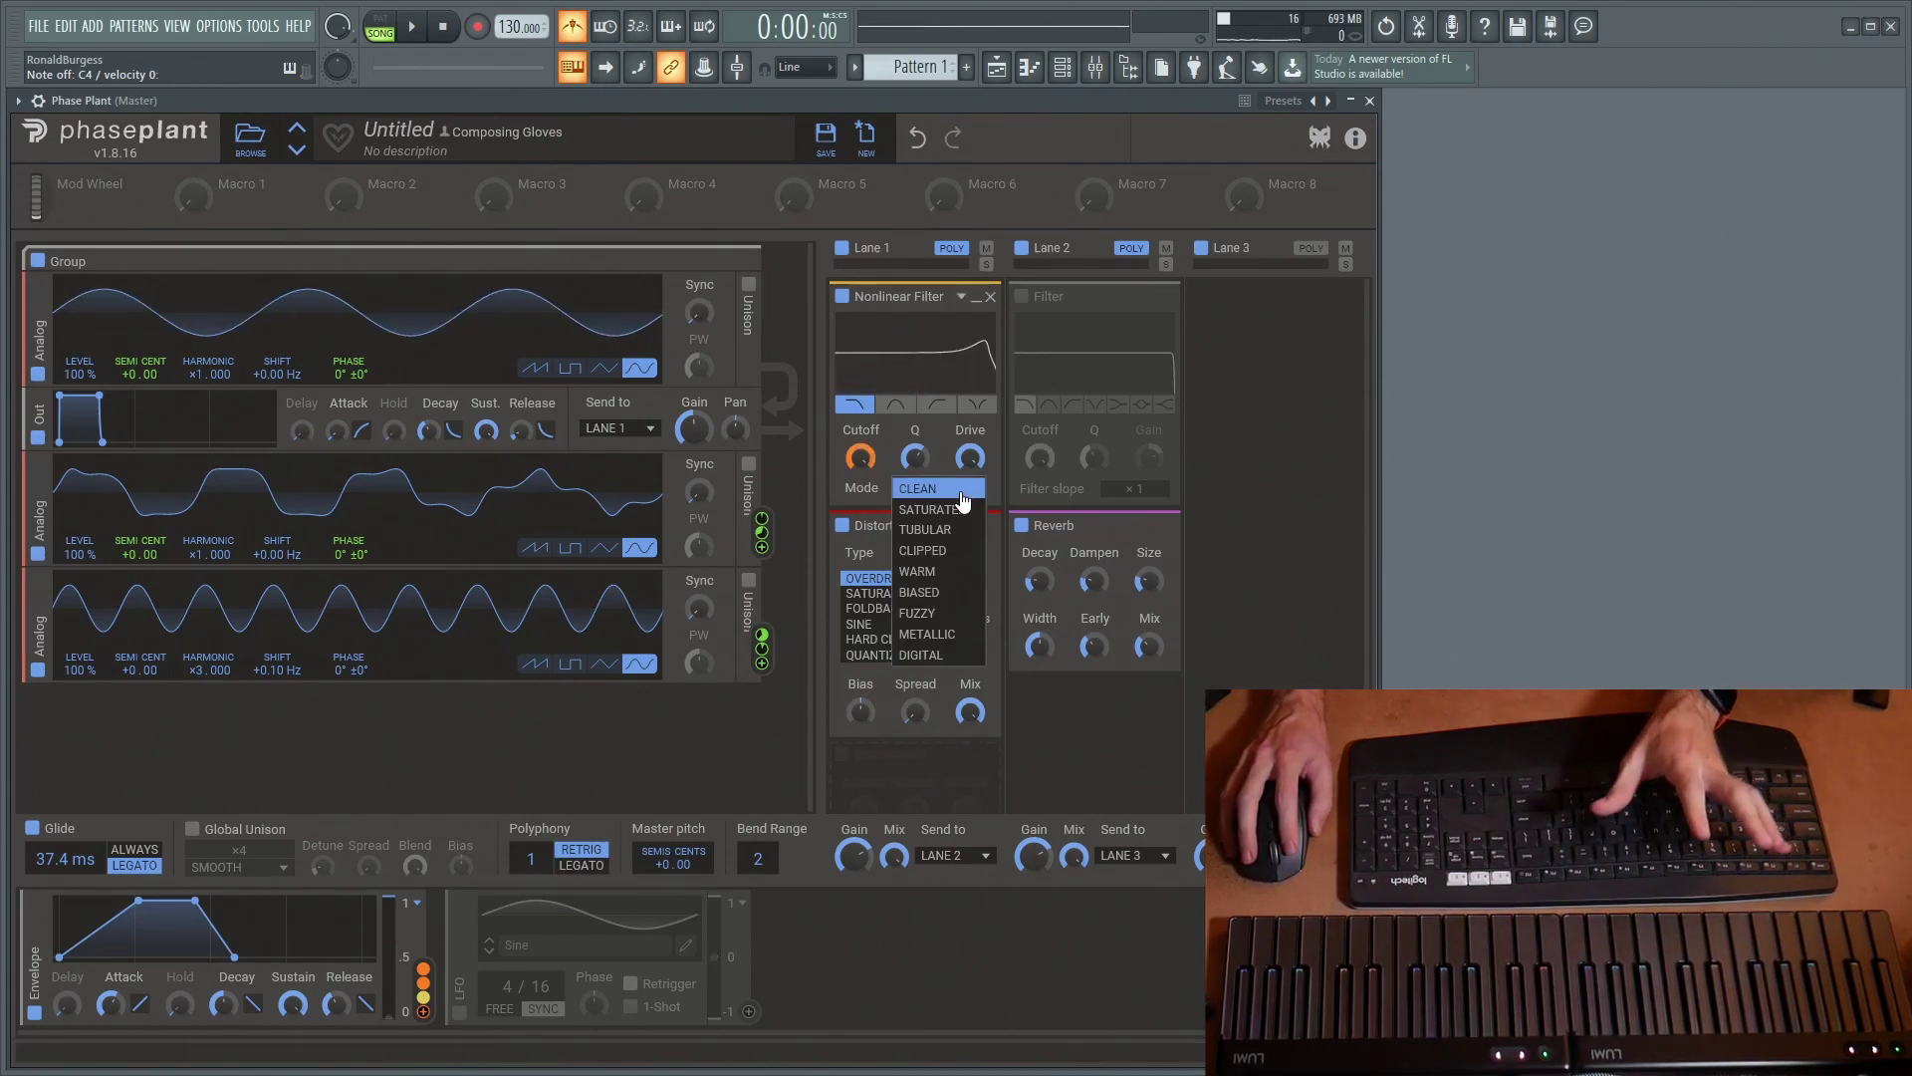
left_click(926, 593)
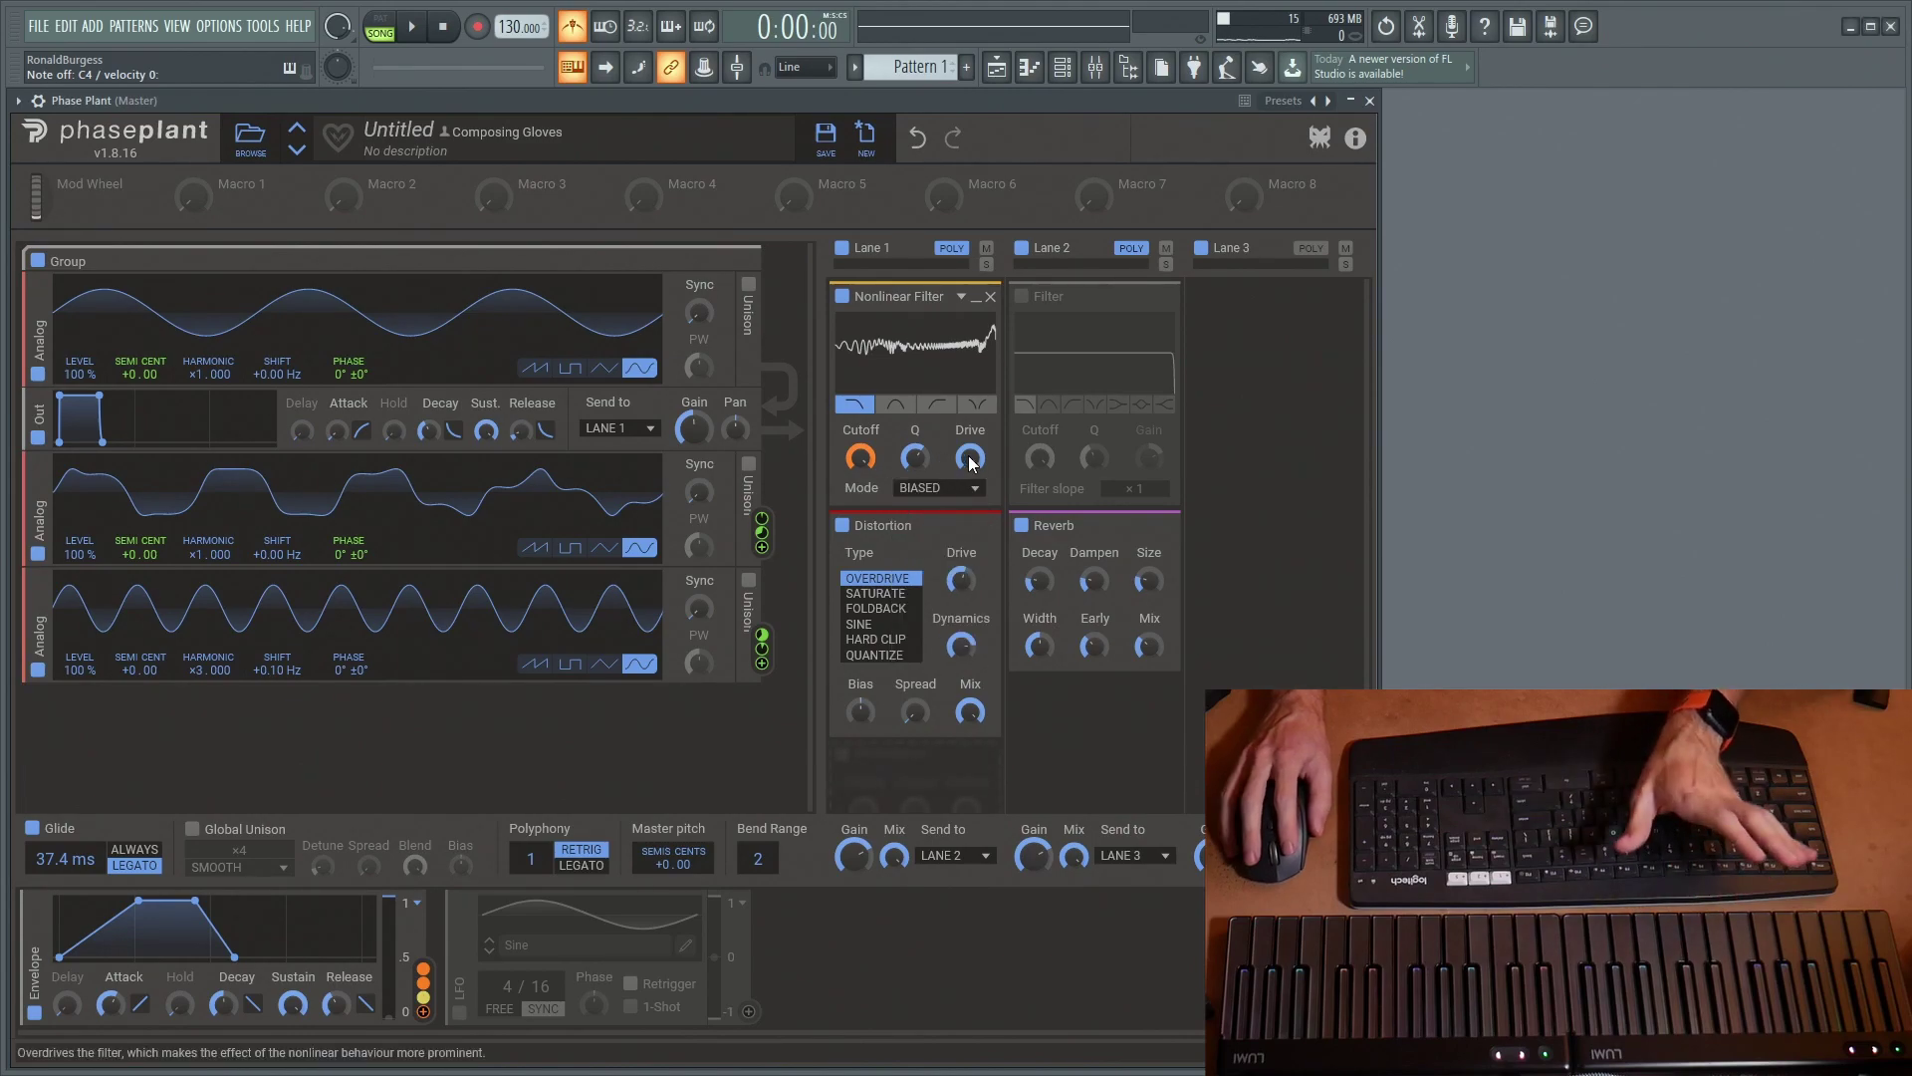
left_click_drag(904, 439, 903, 466)
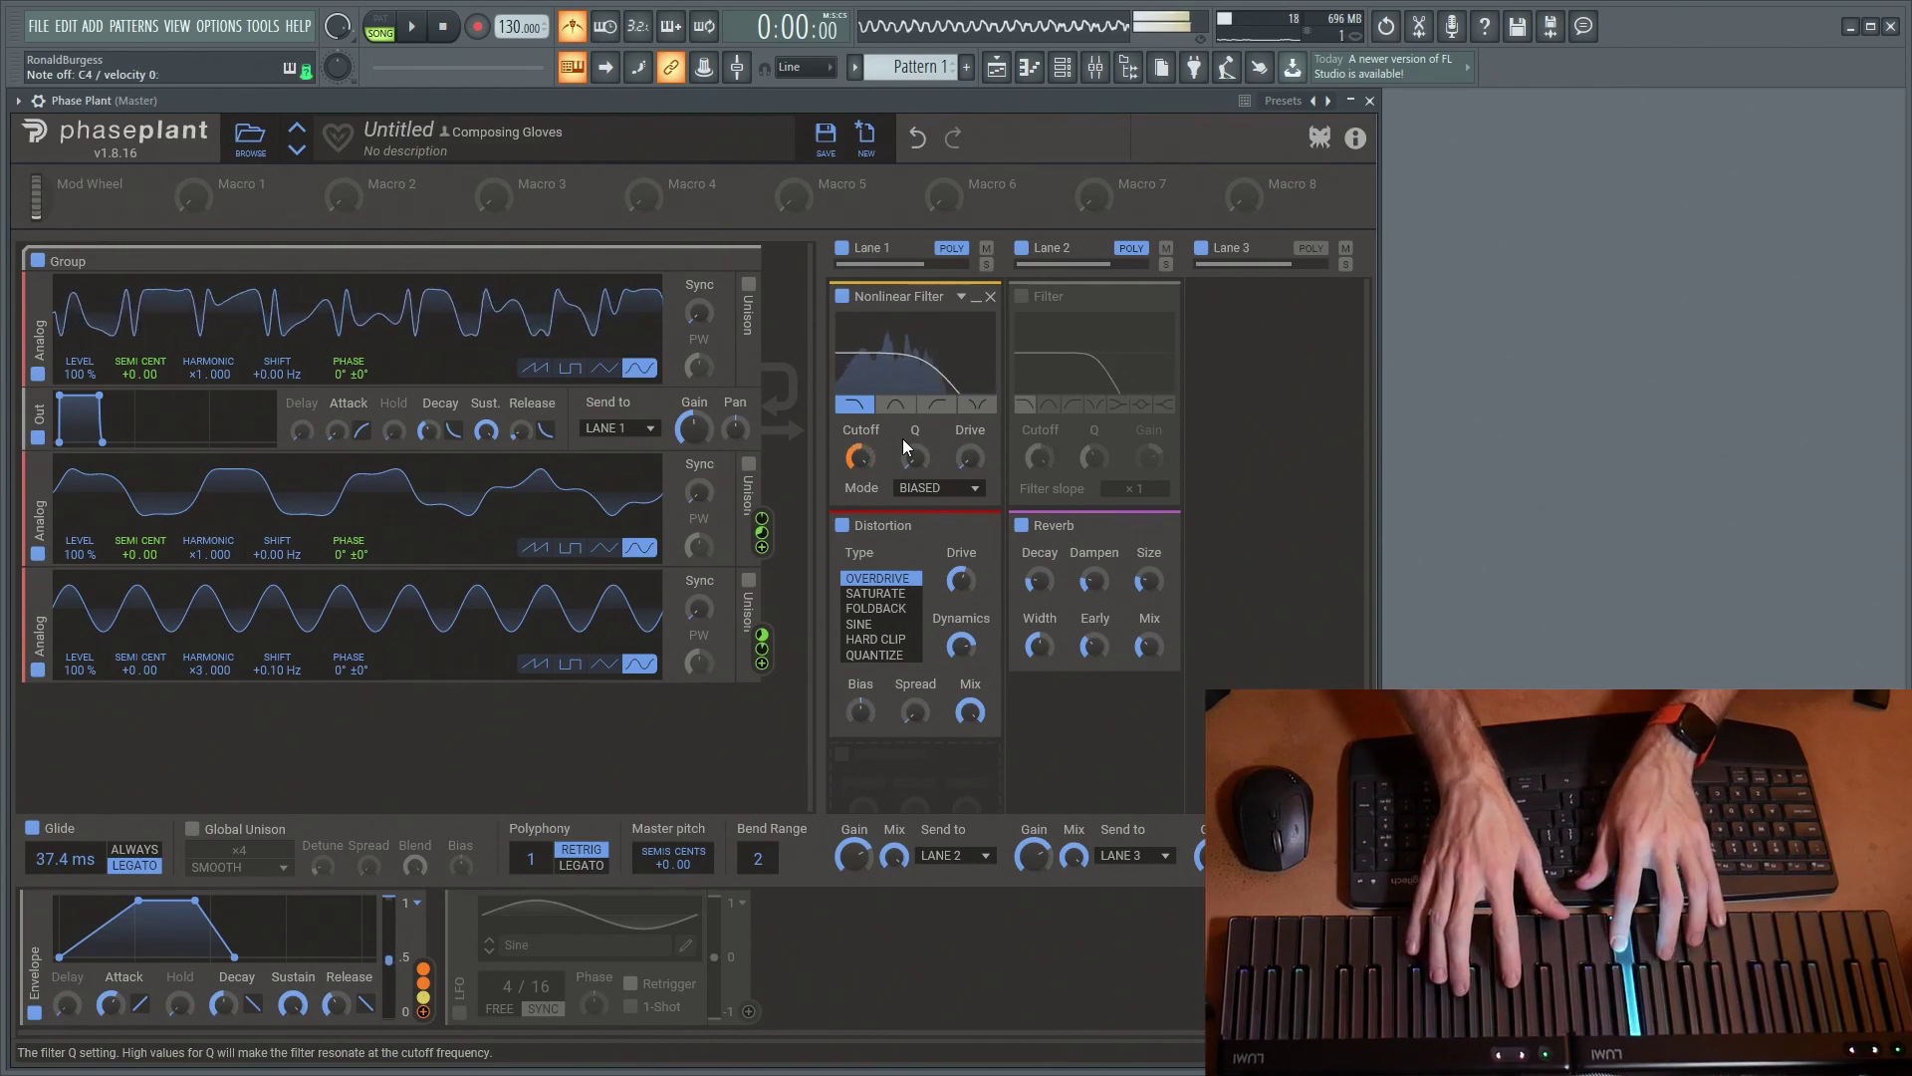
Raise the Drive of the Nonlinear Filter in Biased mode and audition several Q settings, ending with a slightly raised Q
left_click_drag(972, 458, 971, 437)
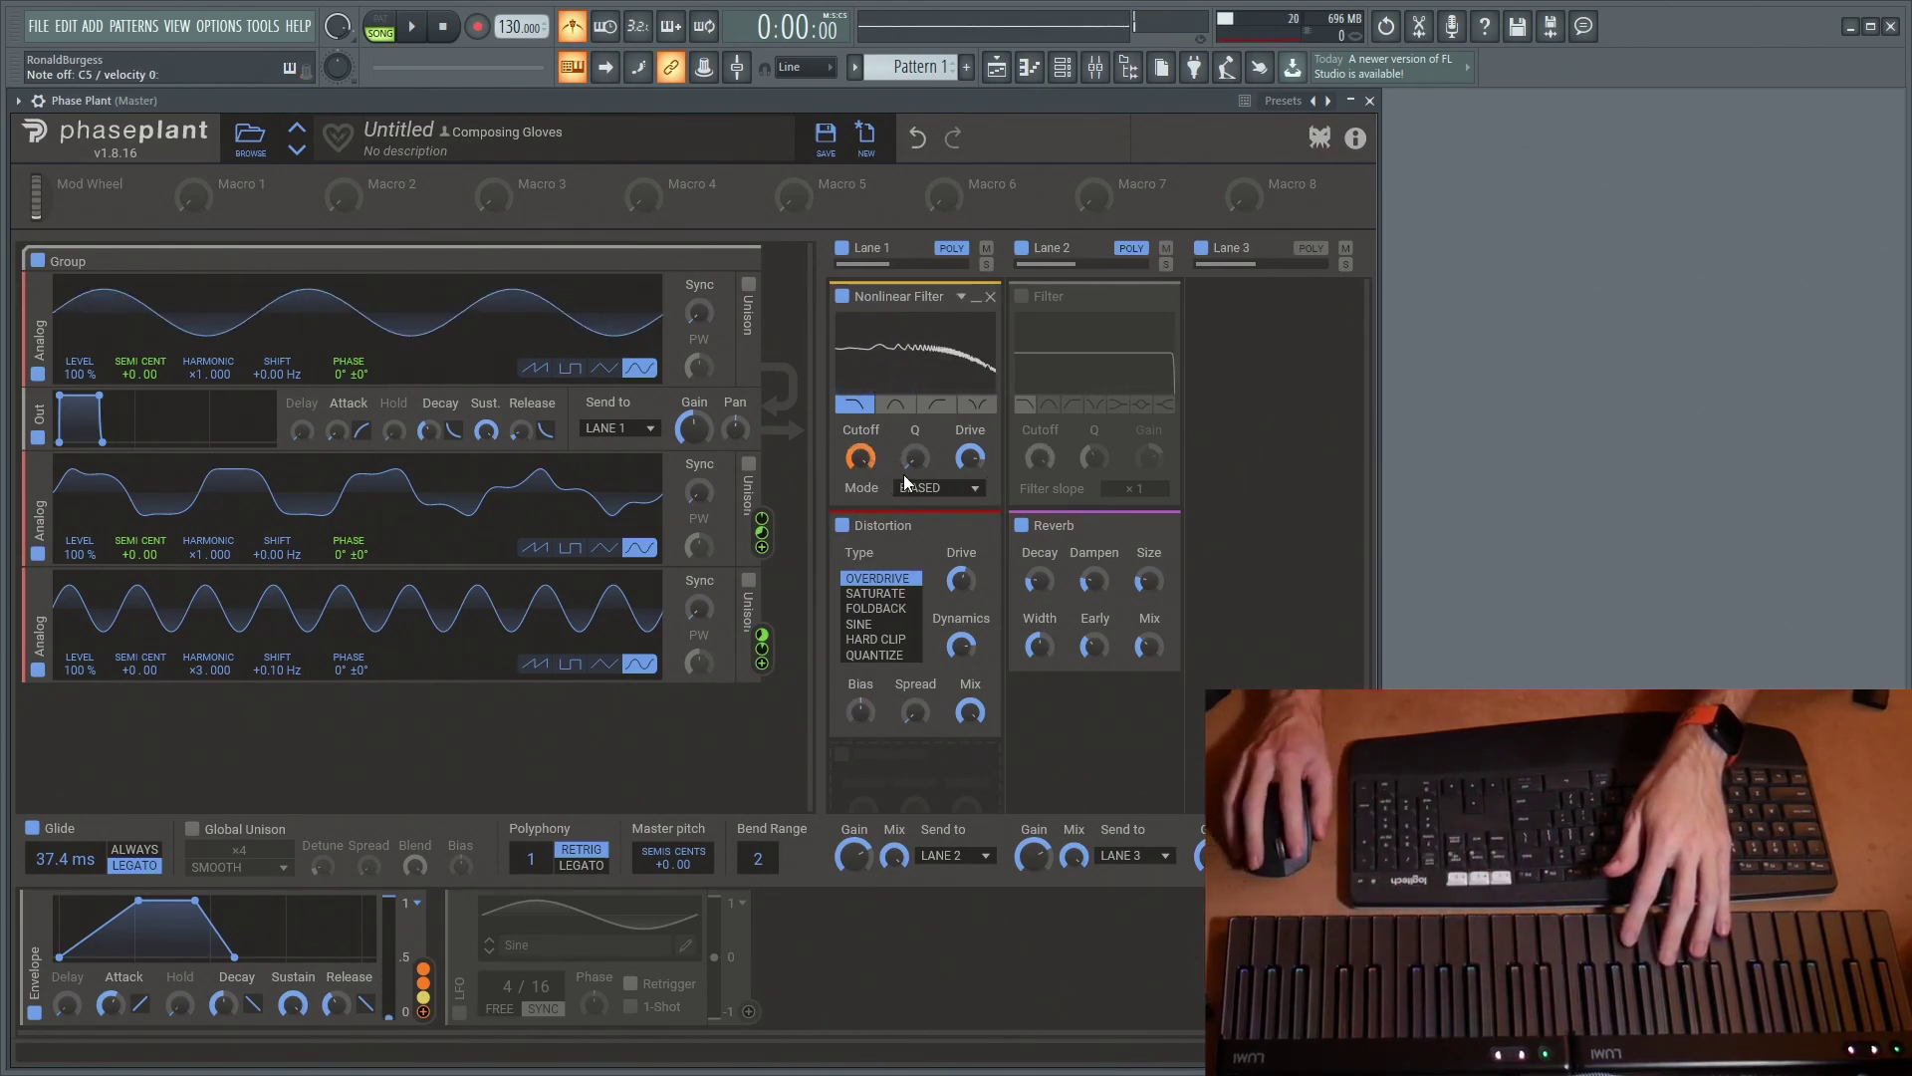
mouse_move(914, 457)
left_mouse_down()
mouse_move(915, 434)
mouse_move(914, 481)
mouse_move(910, 458)
left_mouse_up()
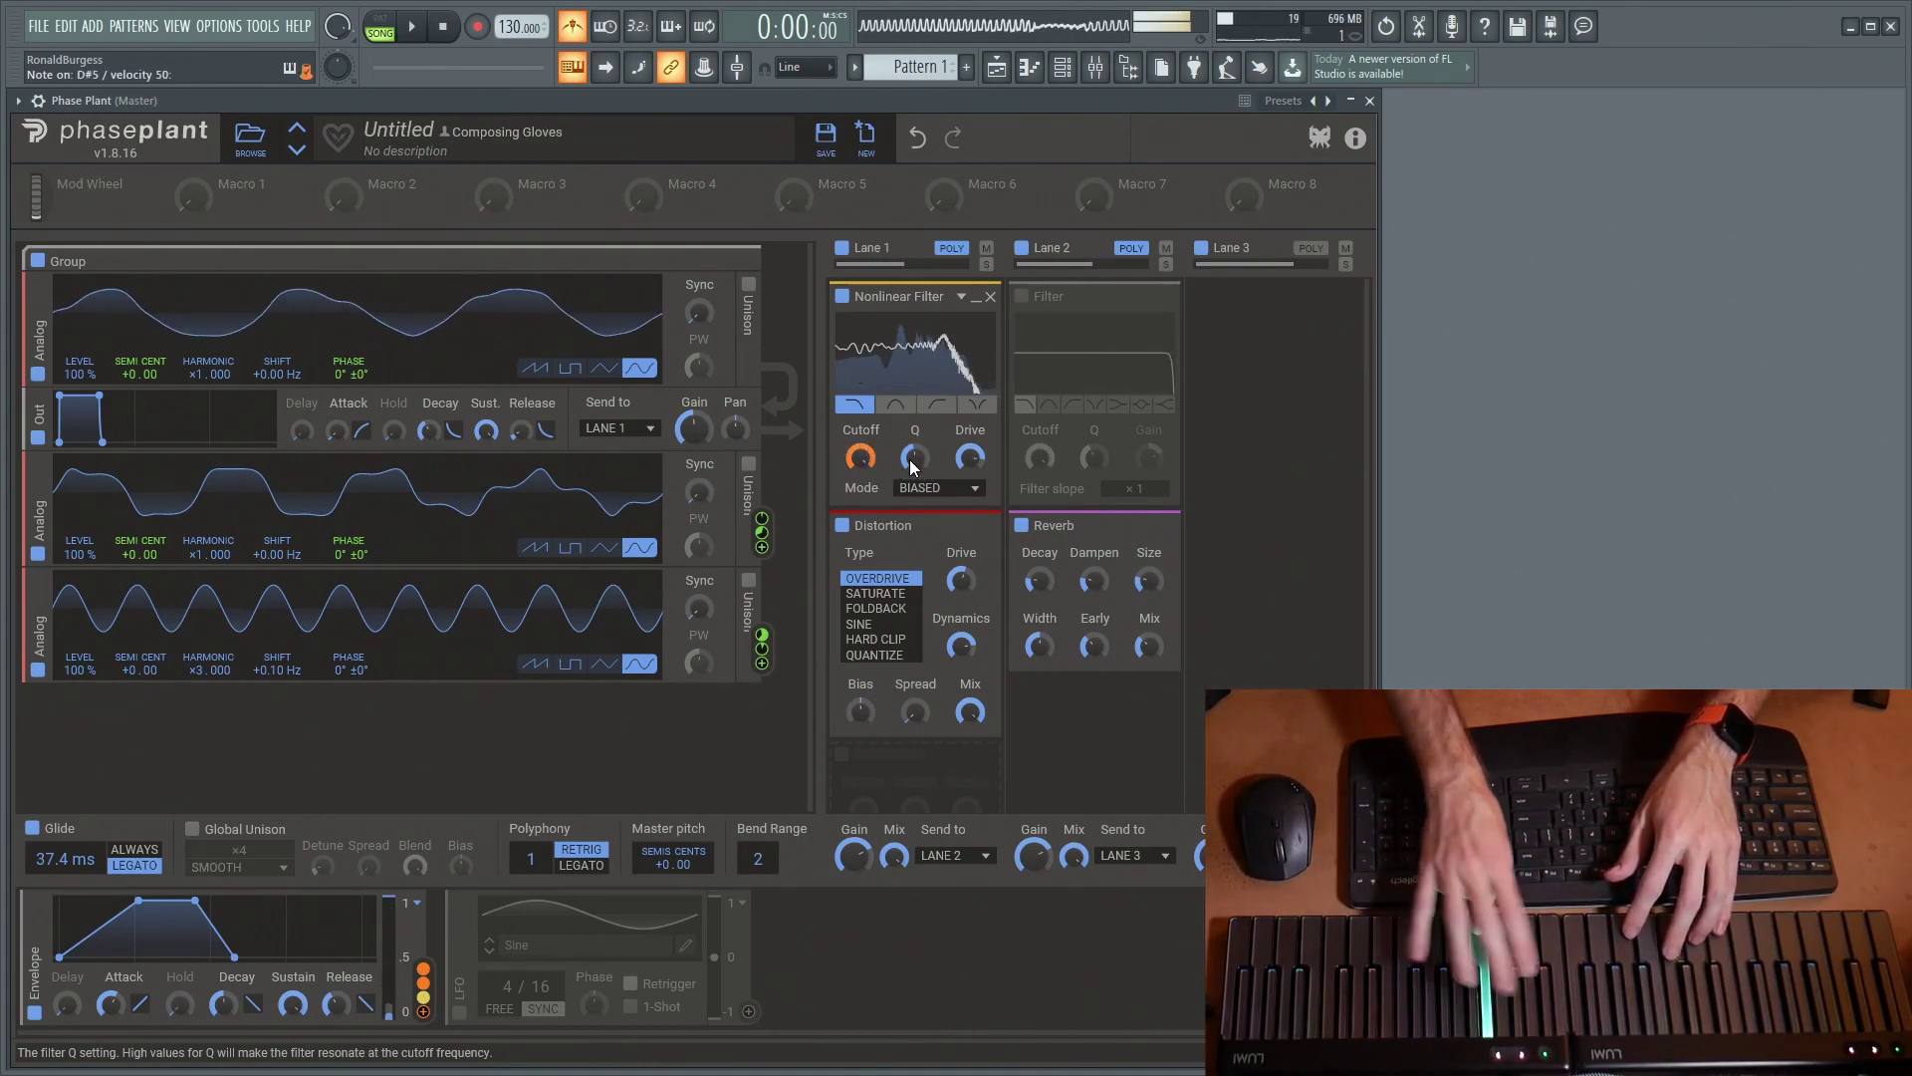
left_click_drag(910, 458, 948, 480)
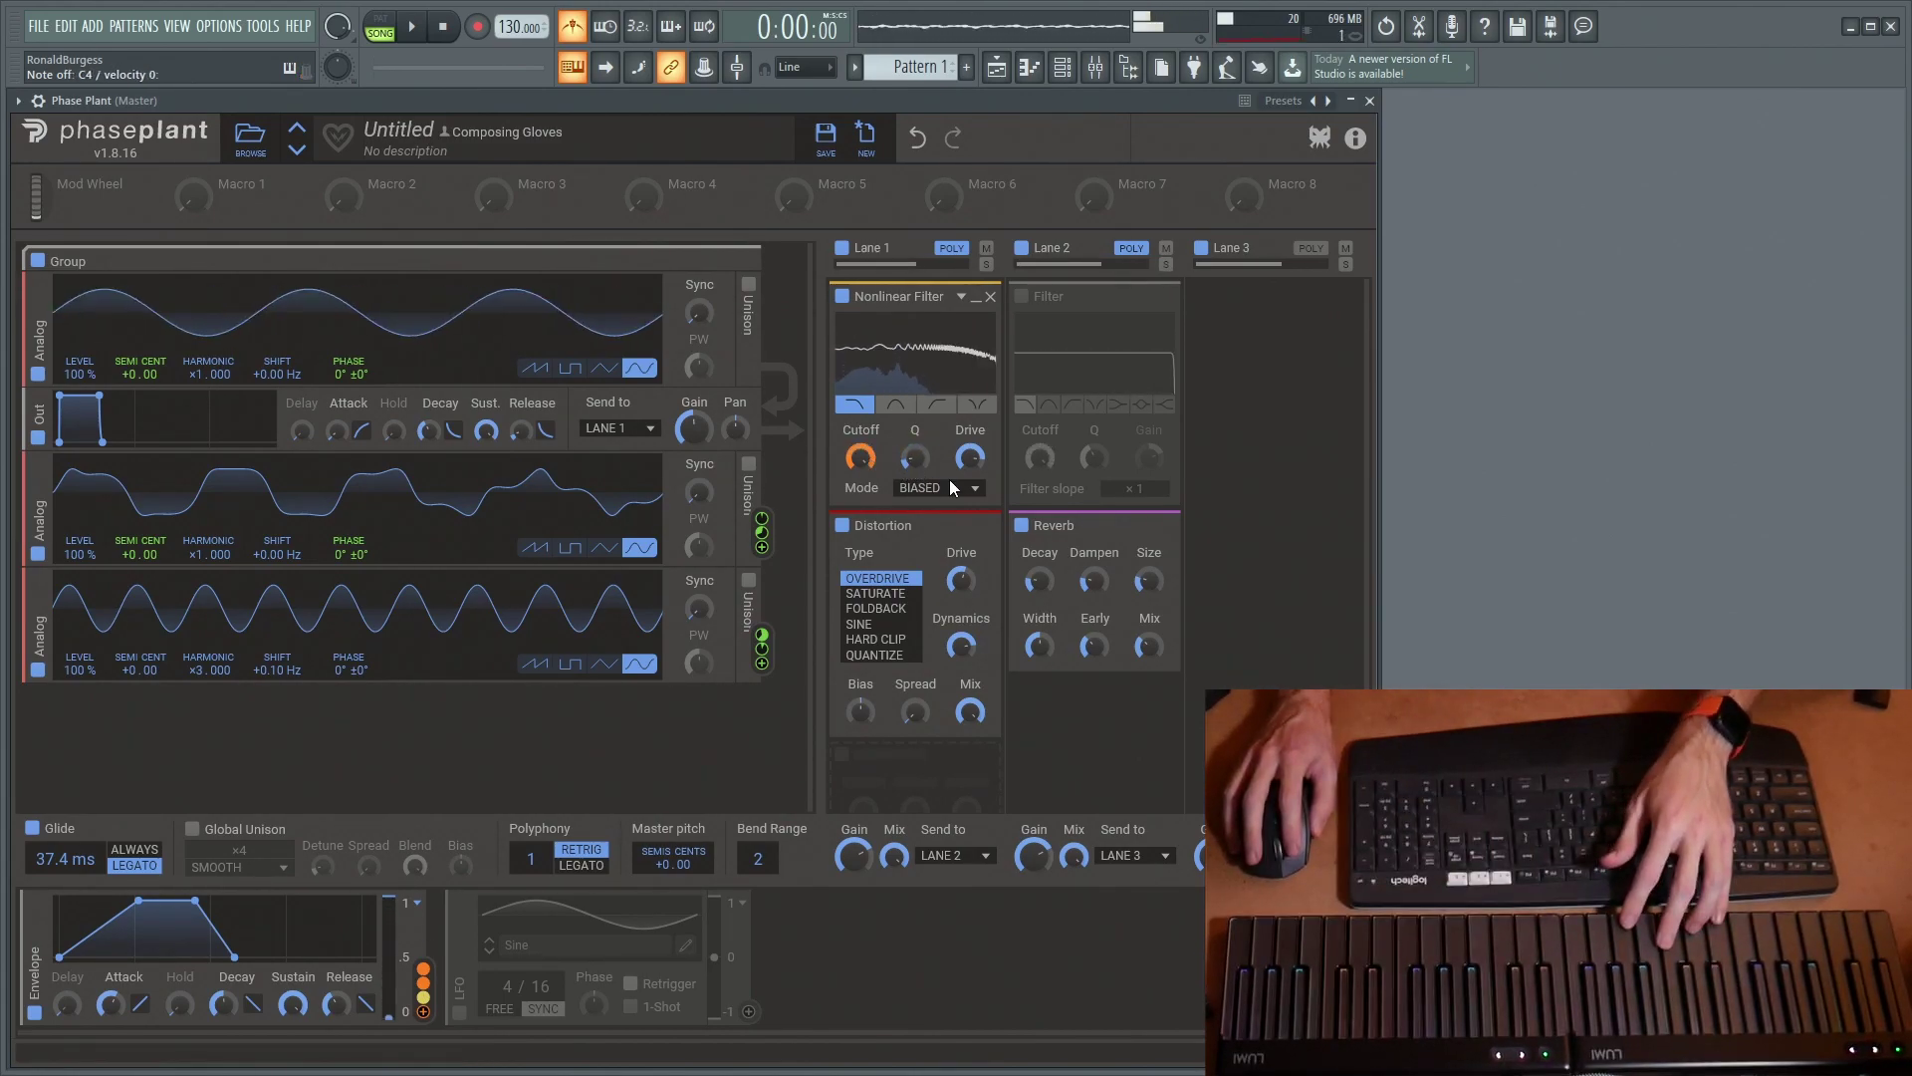
Switch the Nonlinear Filter to Fuzzy mode and raise its Drive to about 93 %
left_click(948, 485)
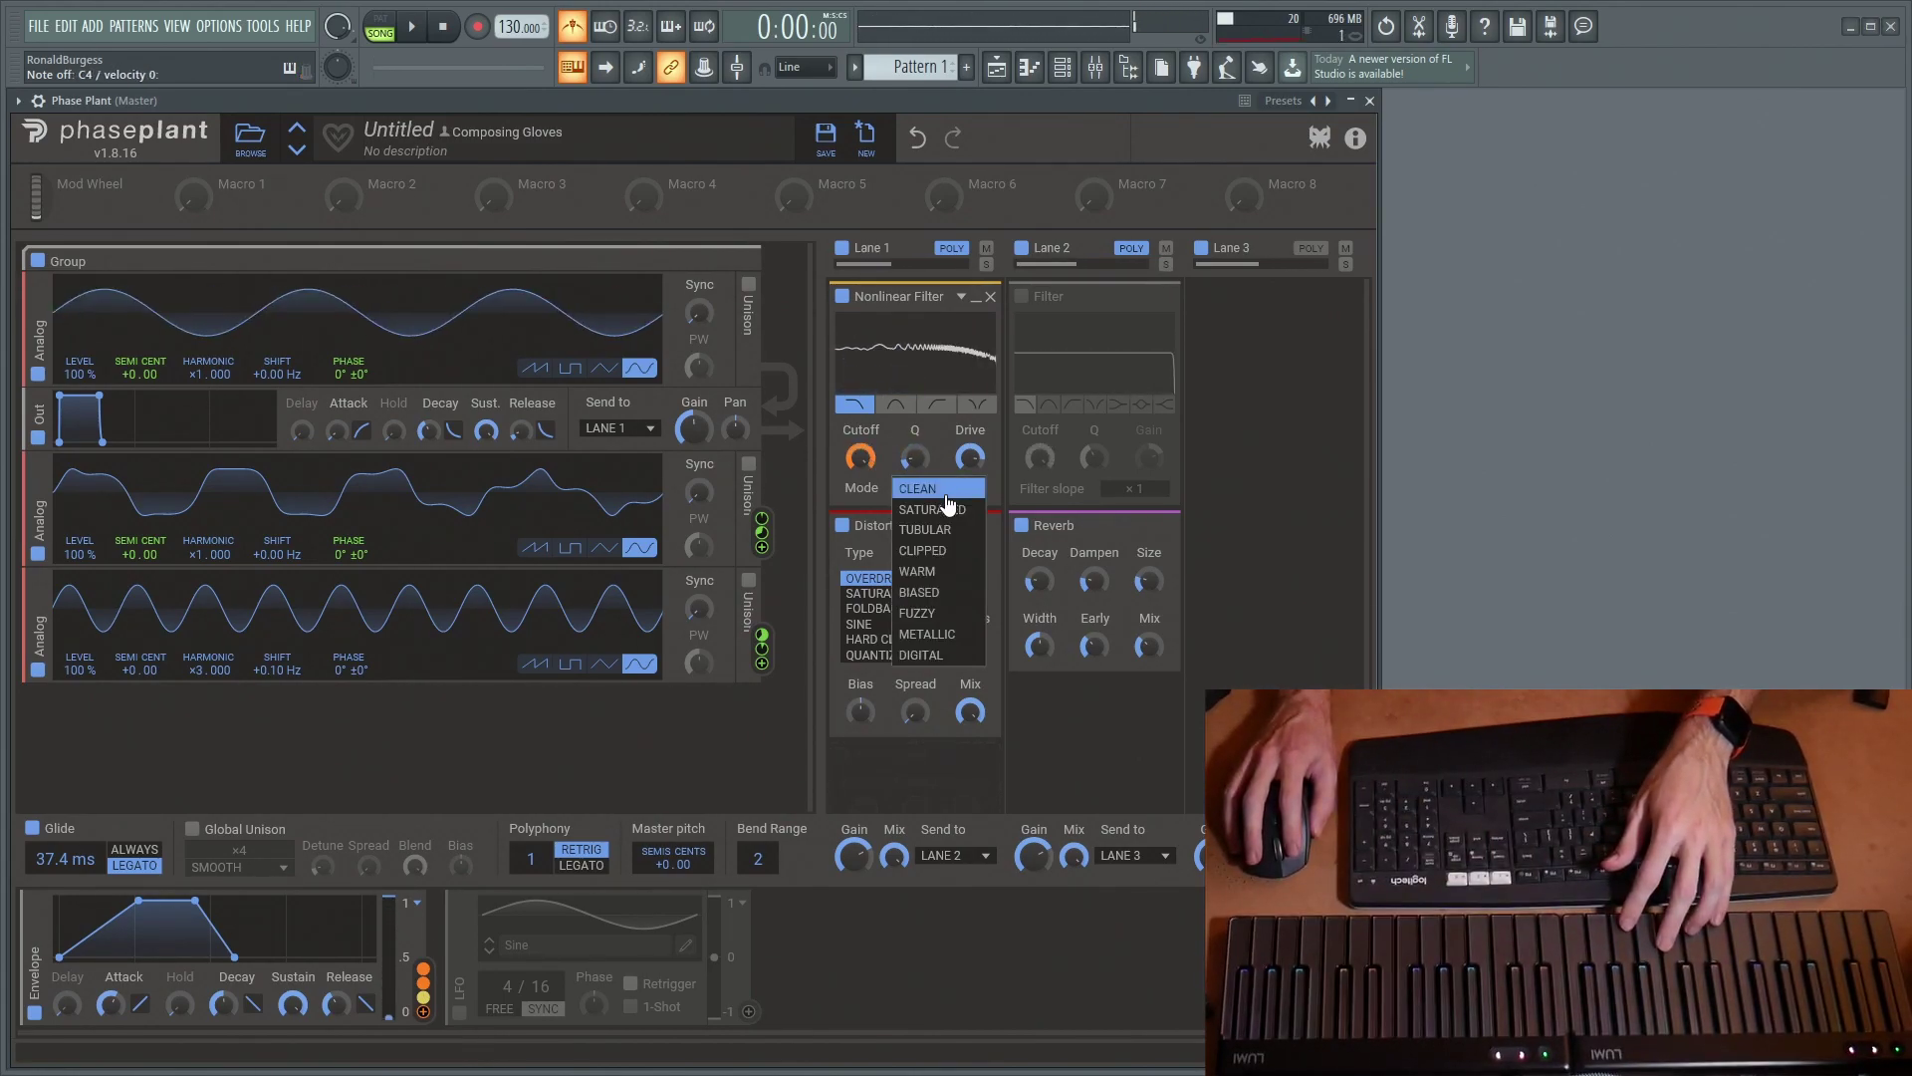
left_click(933, 614)
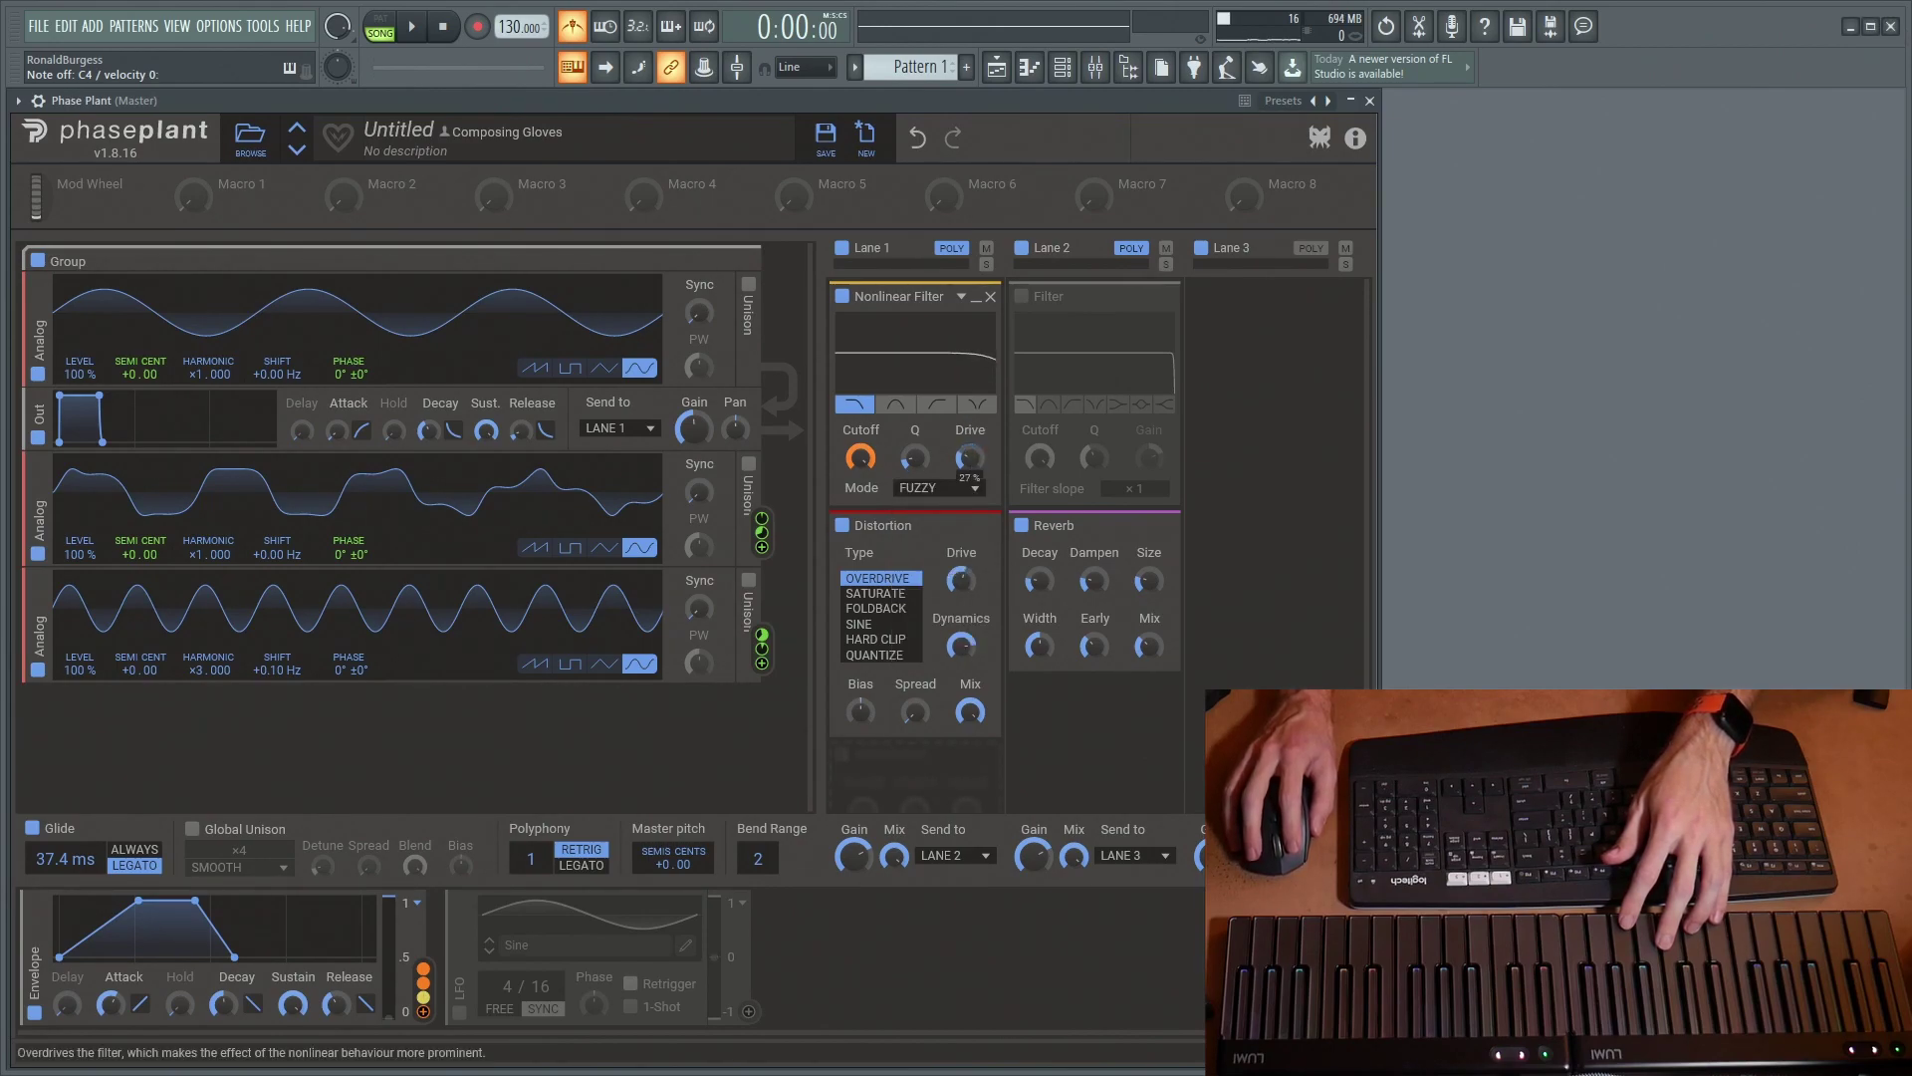
left_click_drag(969, 457, 969, 419)
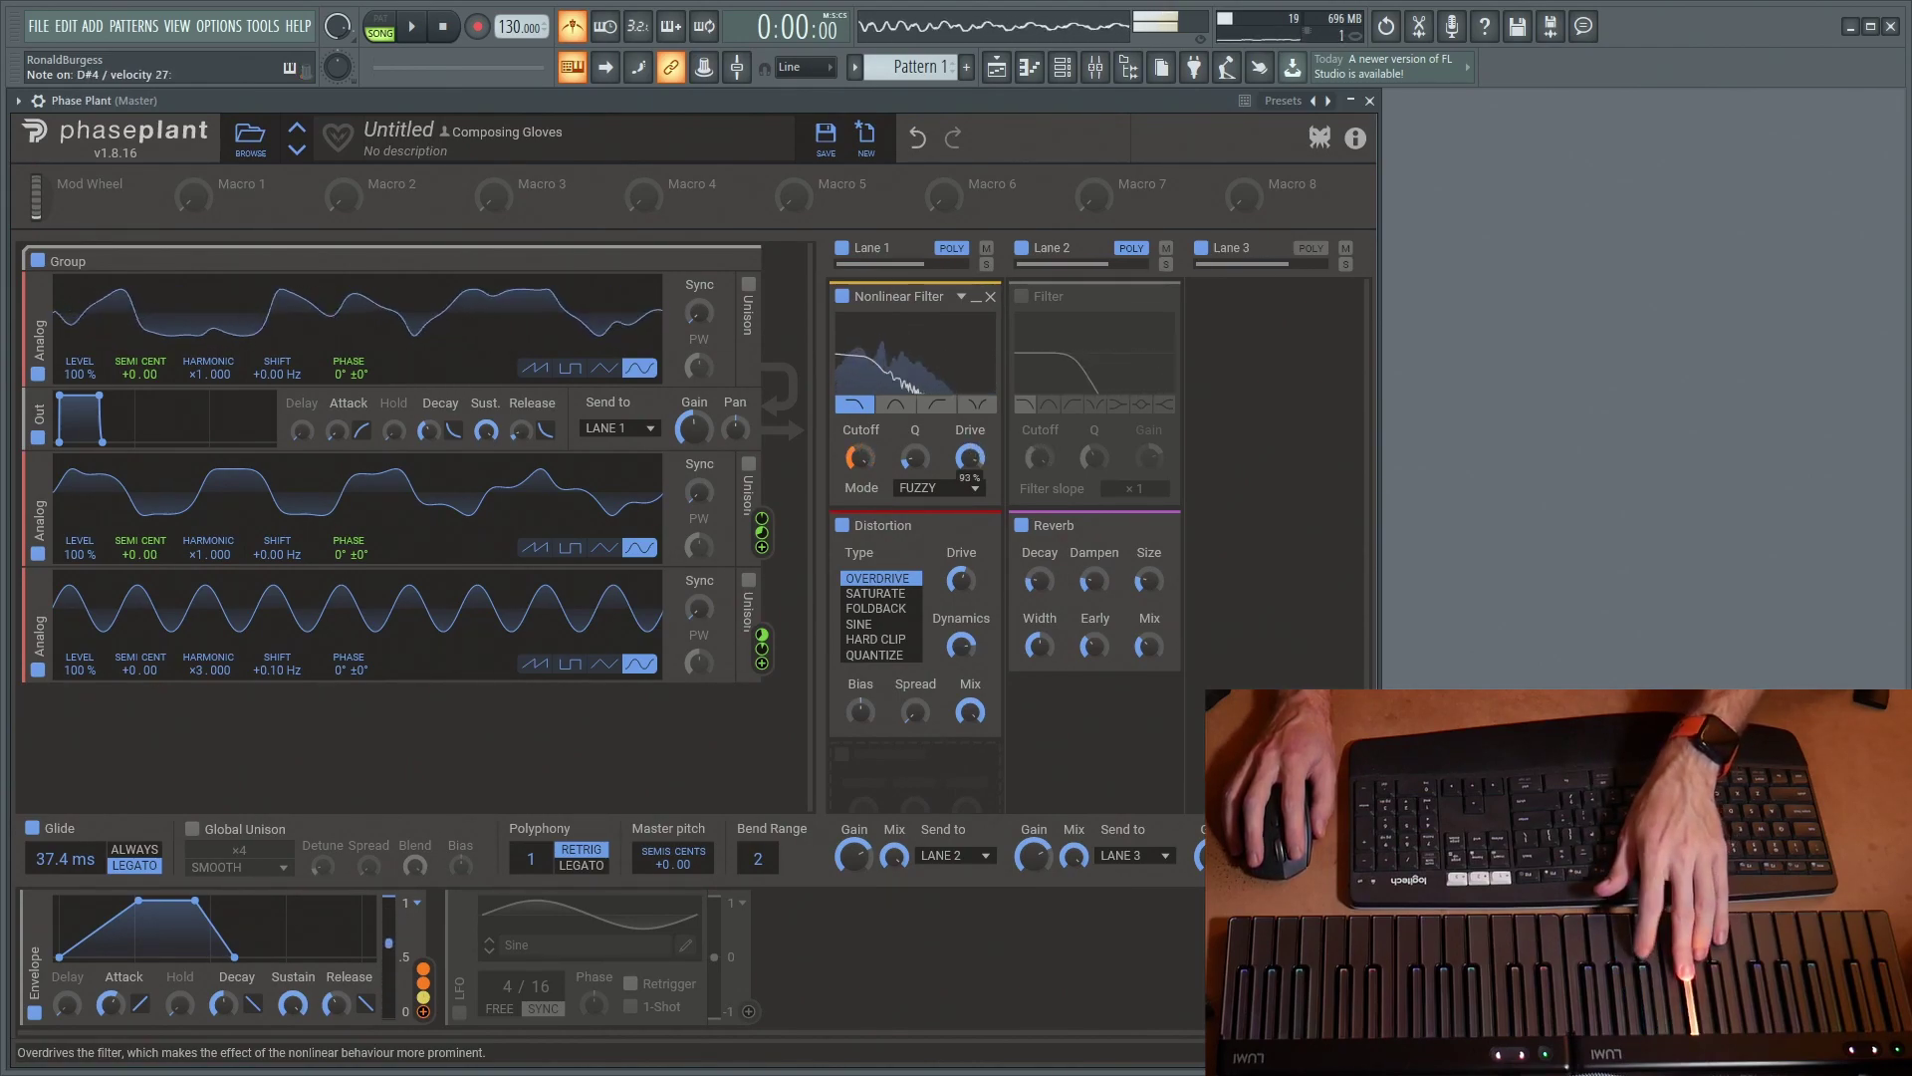
Audition the Fuzzy Nonlinear Filter with a very high Q, and reduce the Q to a medium setting
left_click_drag(914, 457, 915, 448)
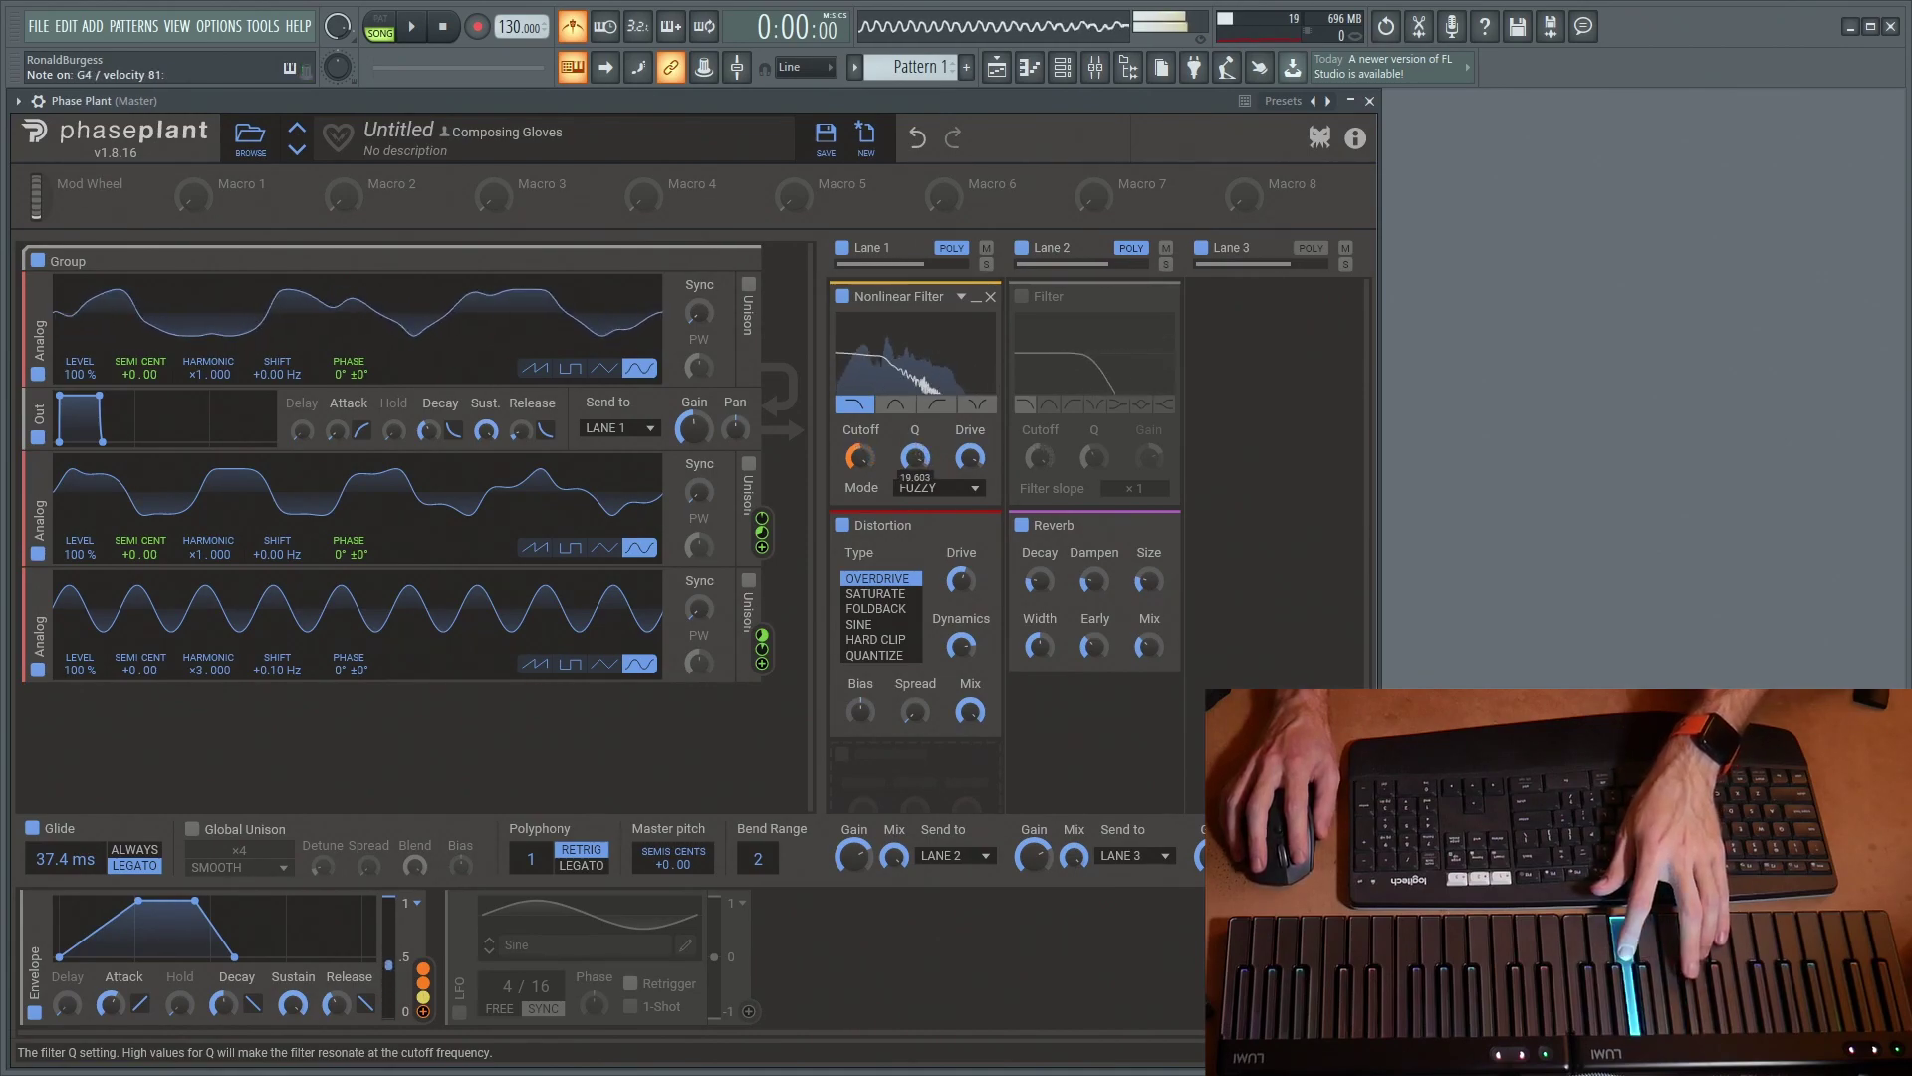
left_click_drag(915, 458, 941, 500)
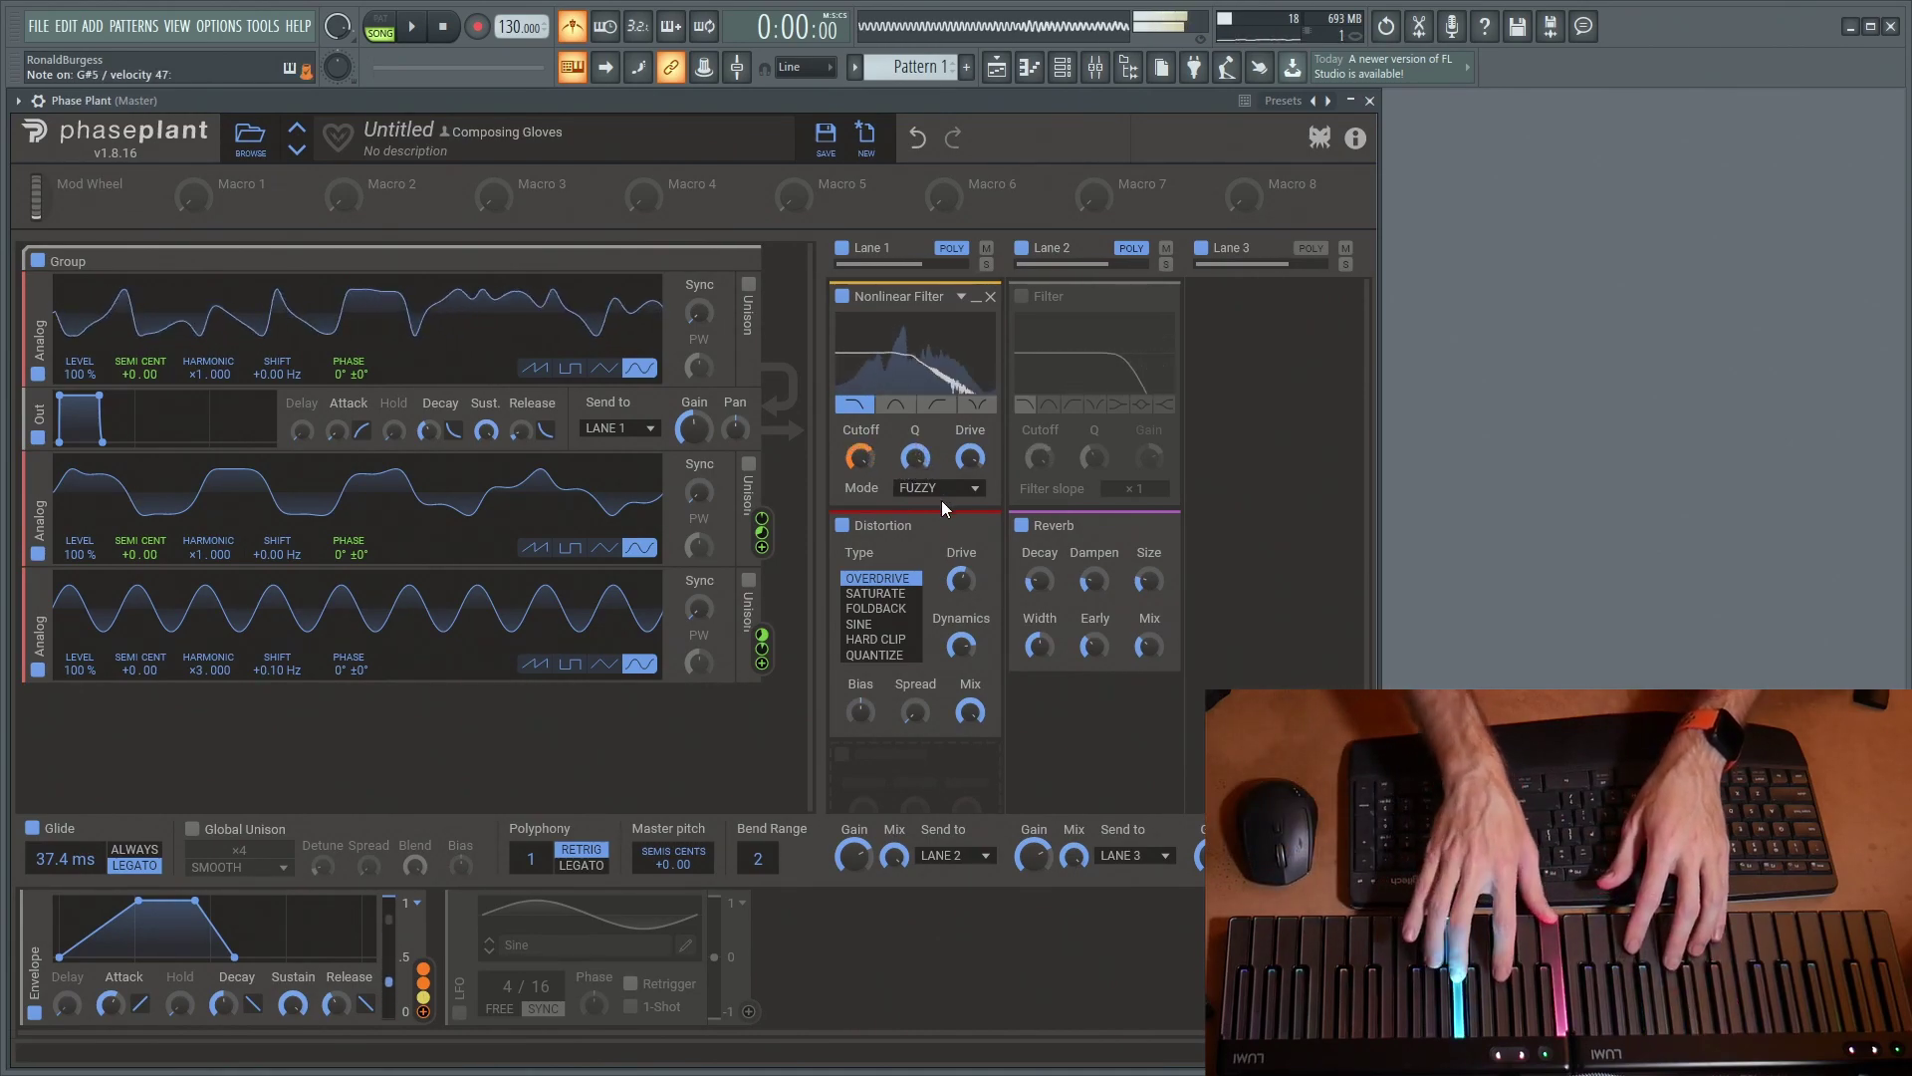
left_click_drag(915, 457, 917, 457)
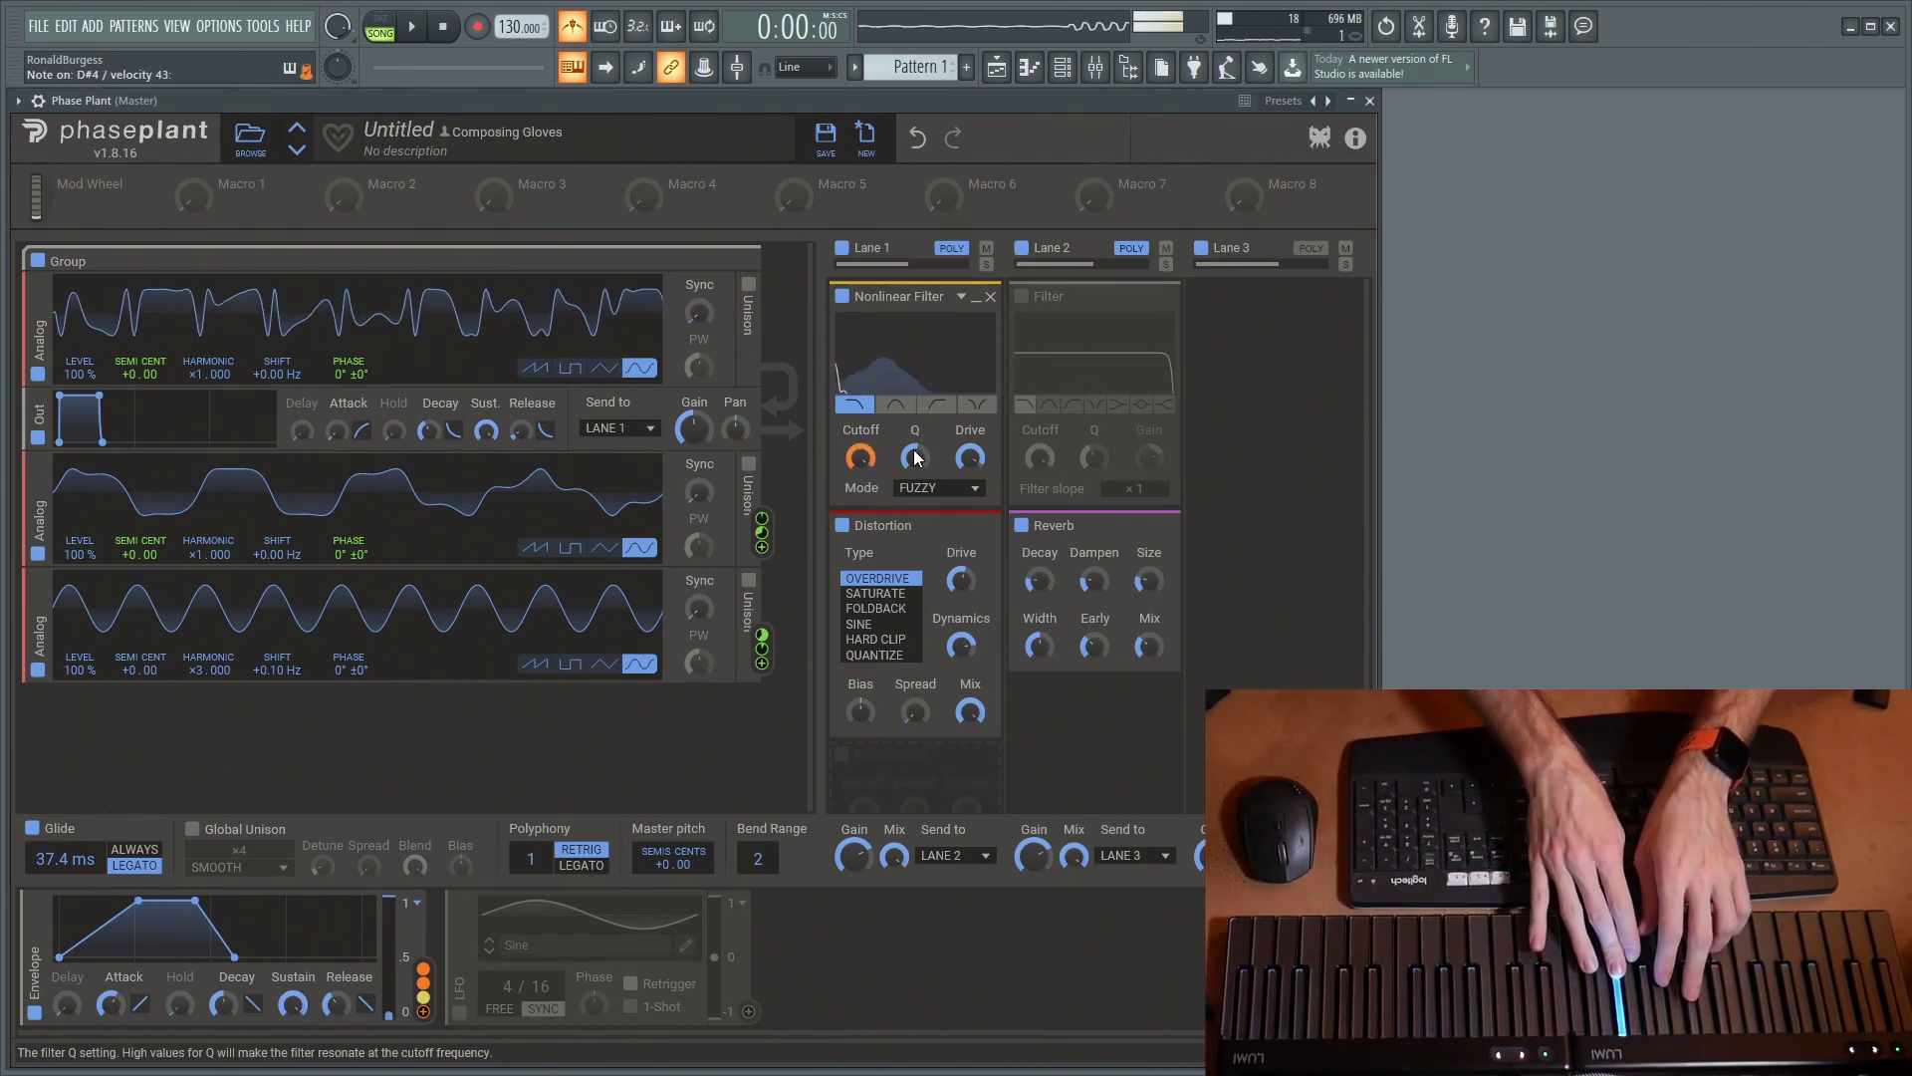
Switch the Nonlinear Filter to Metallic mode and audition it from low to high Drive, ending with a slightly raised Q
left_click(931, 488)
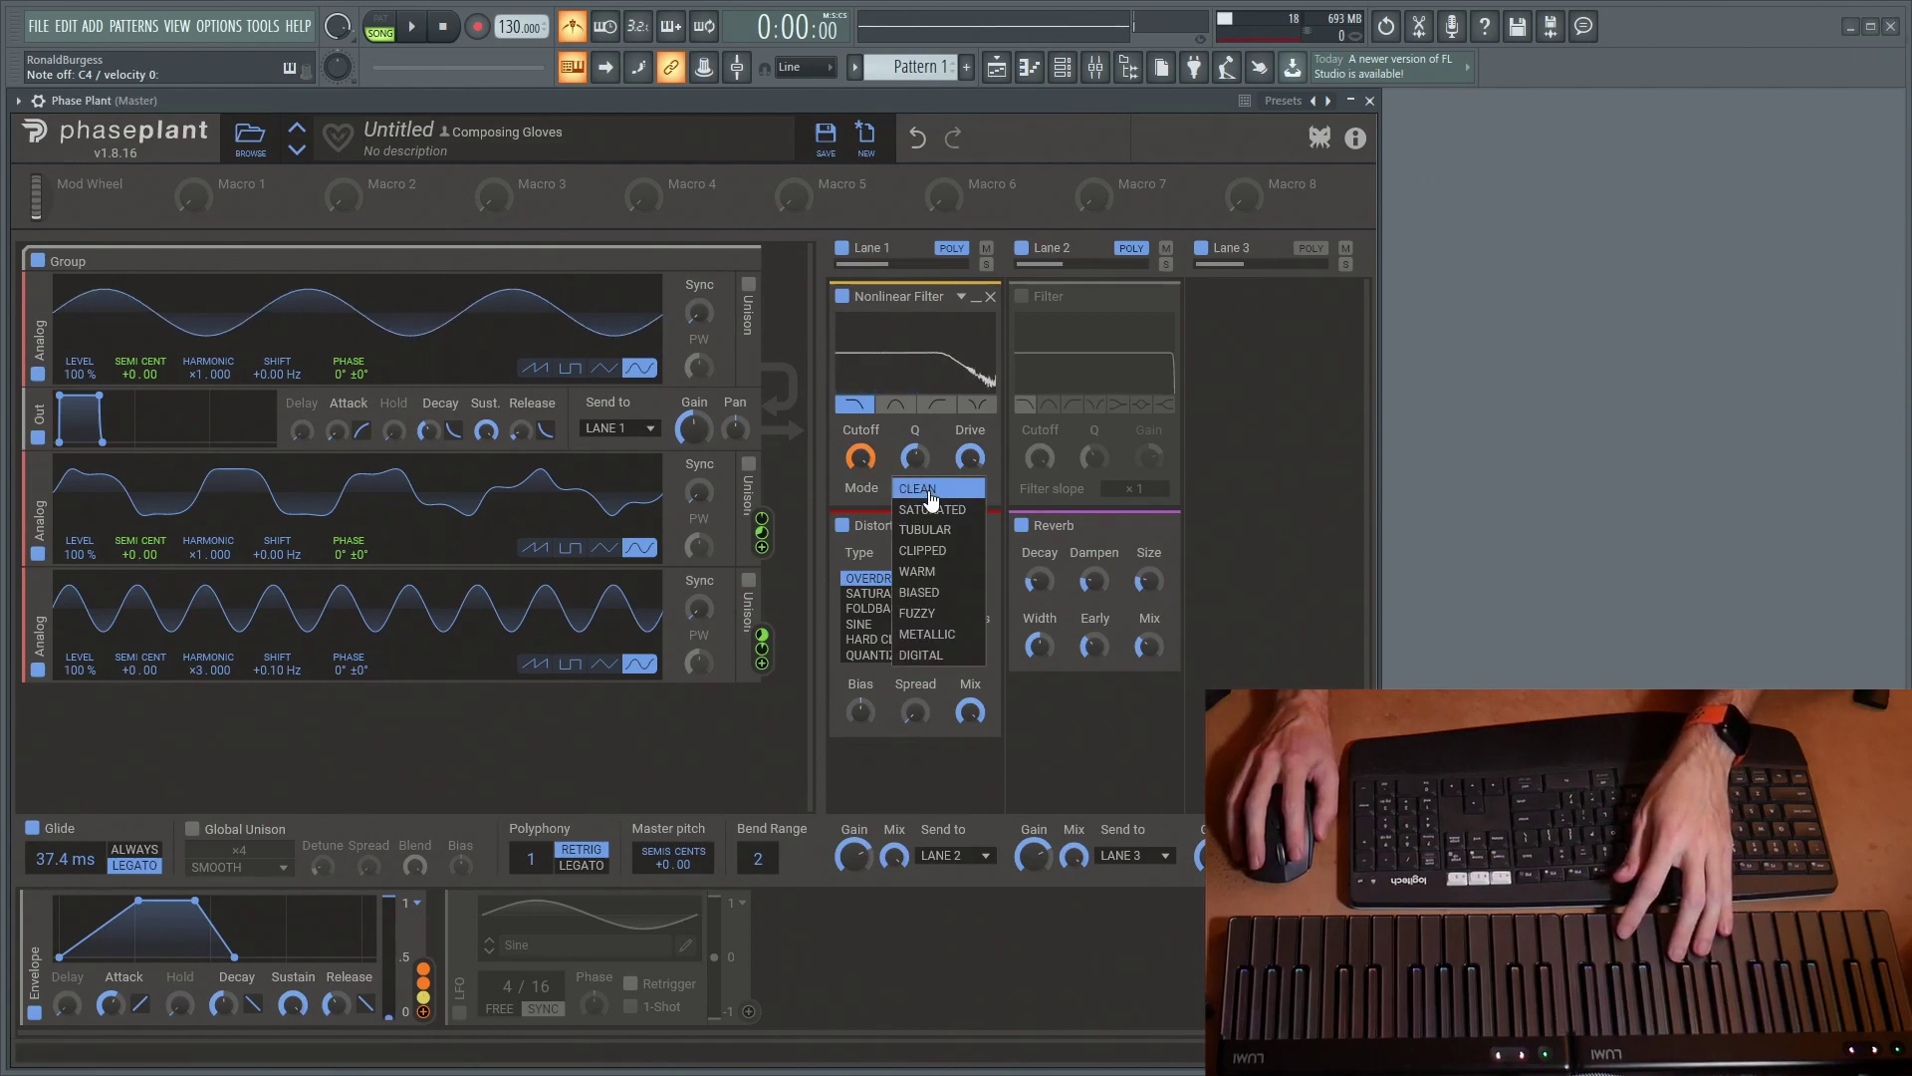
left_click(947, 634)
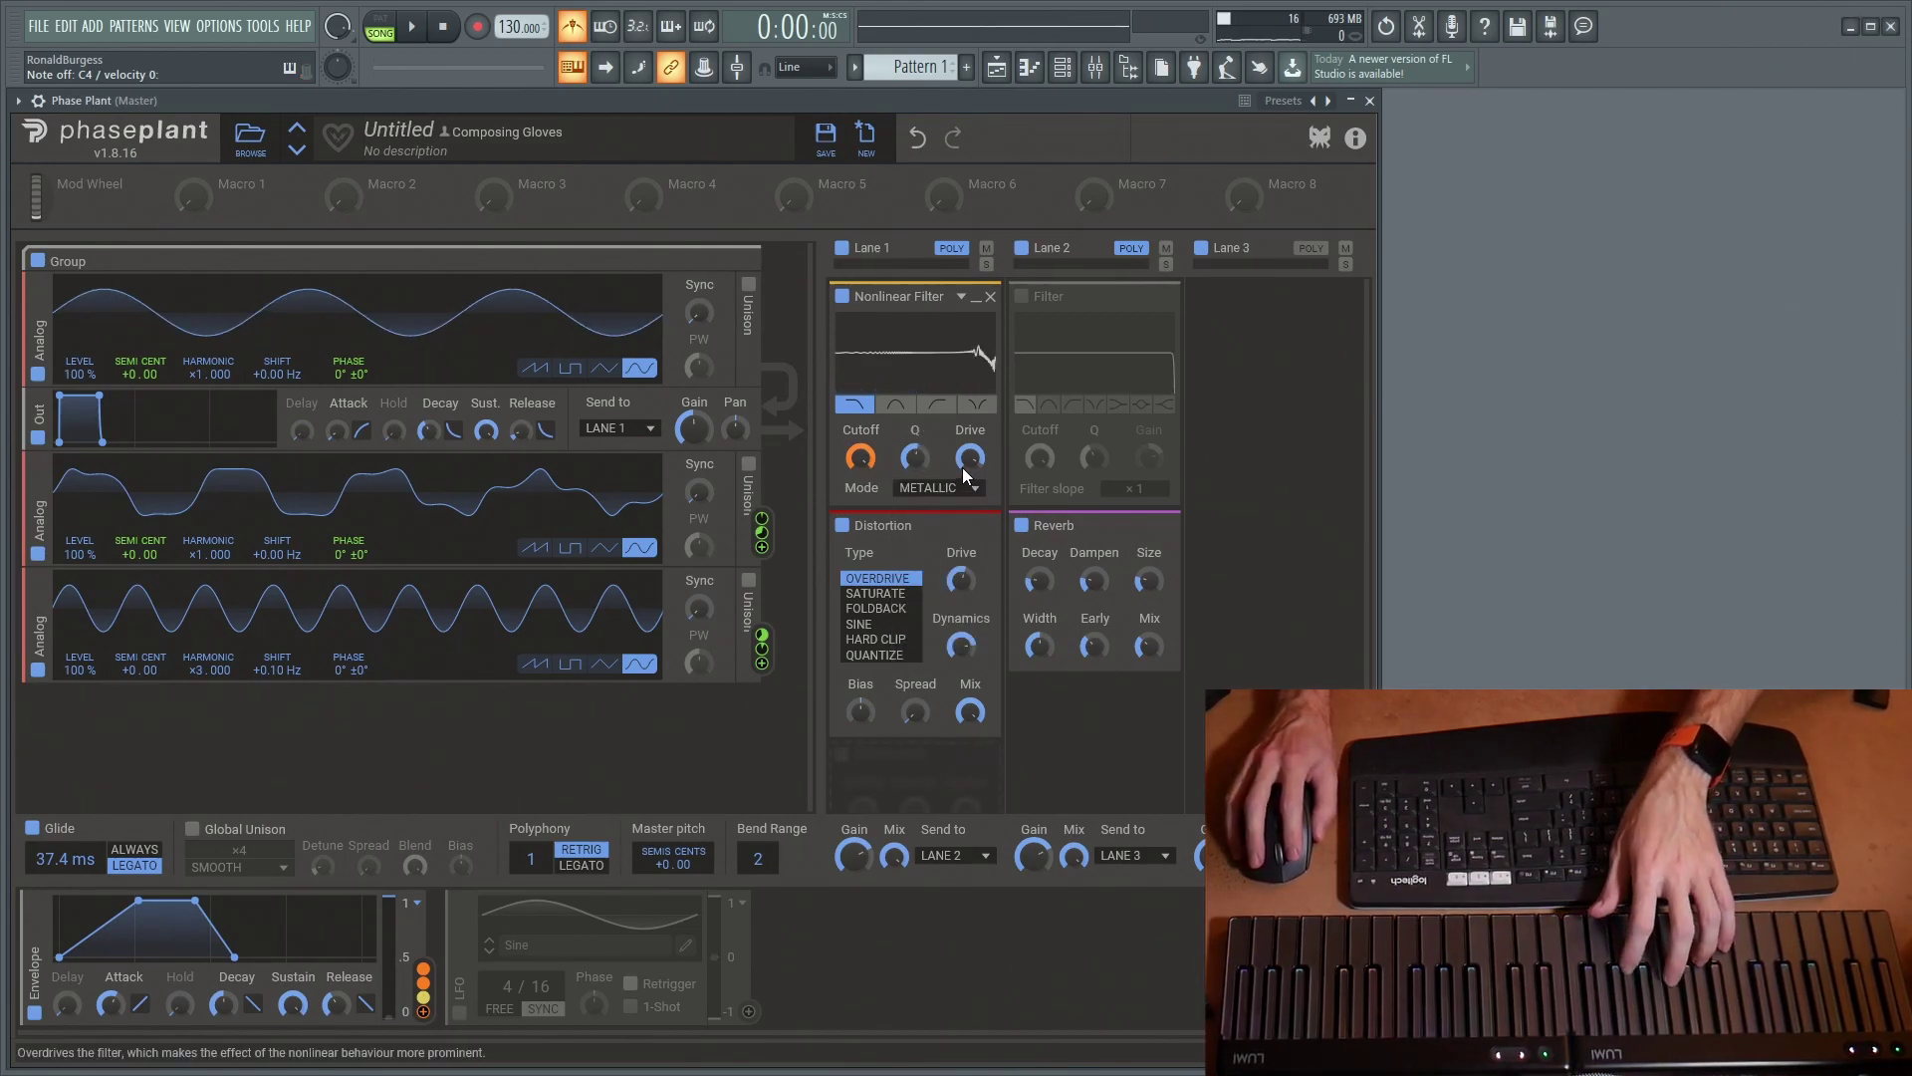
mouse_move(908, 464)
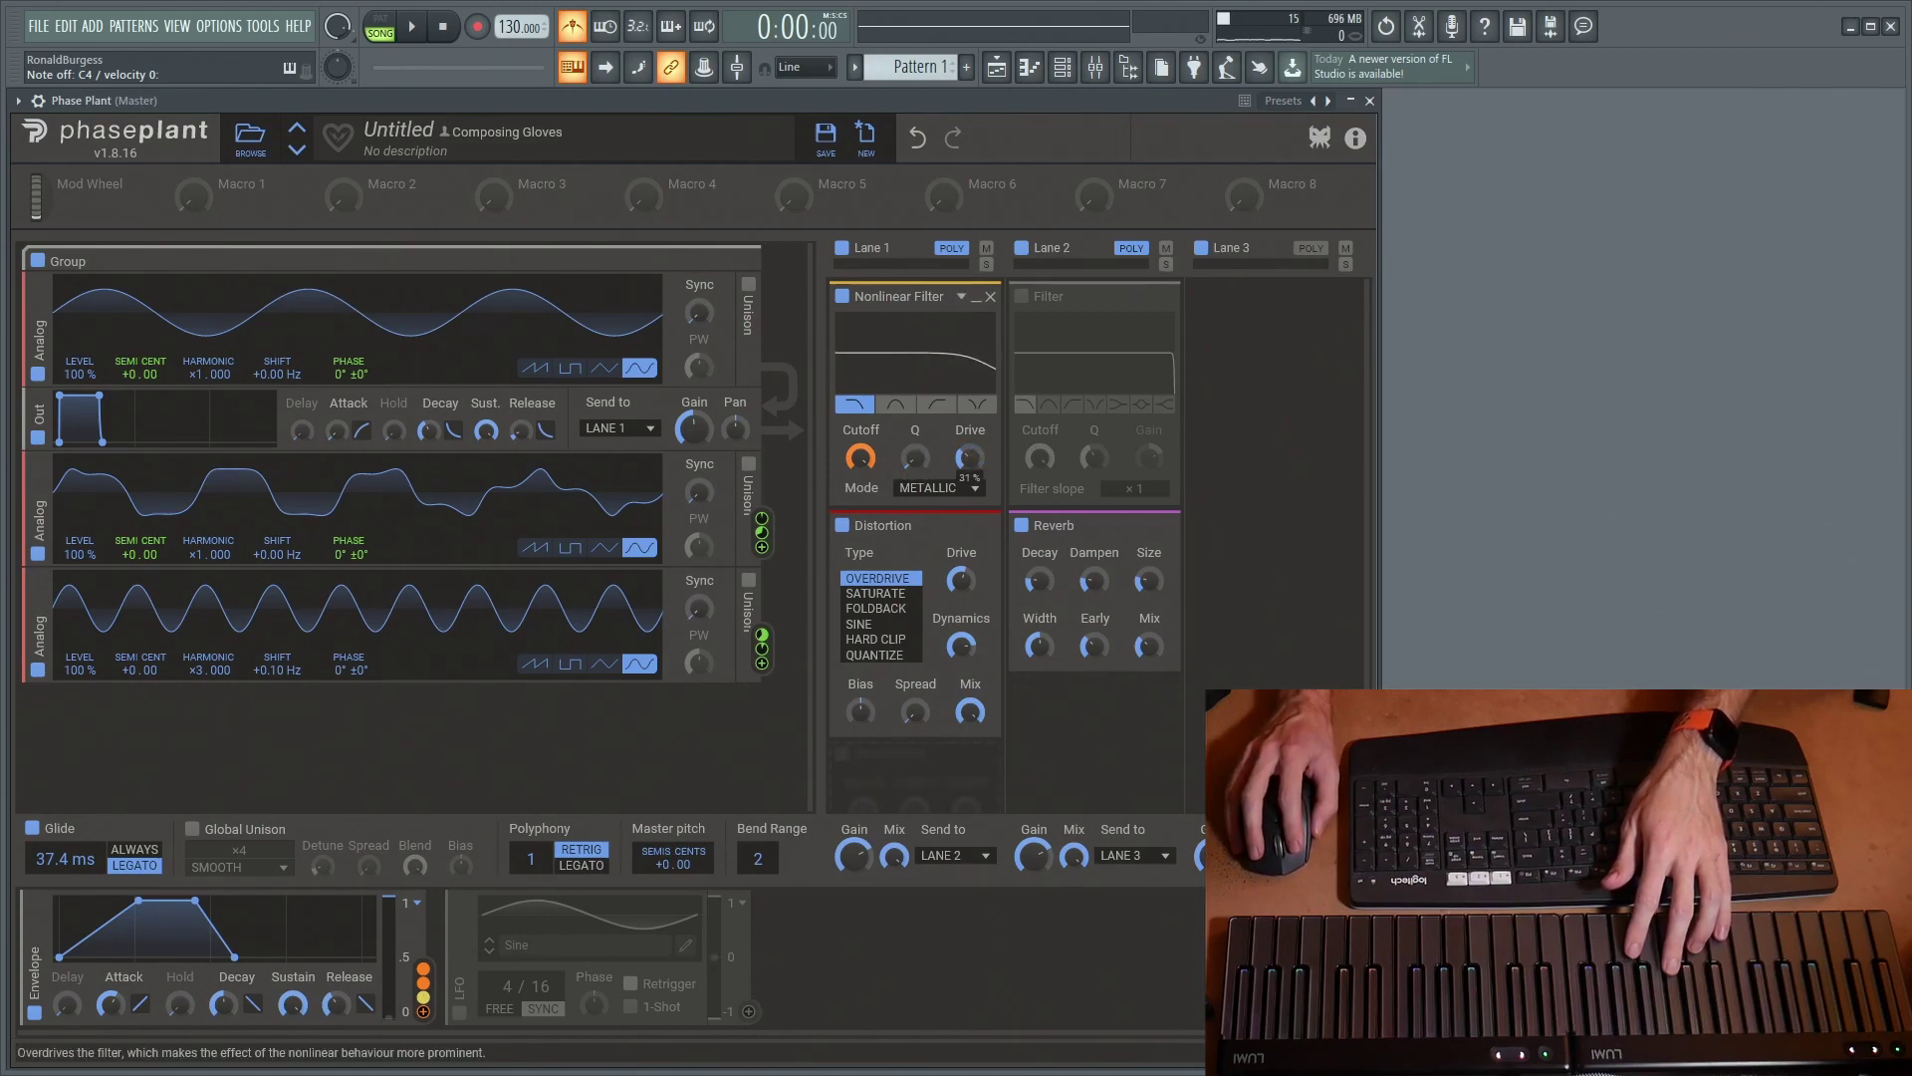
left_click_drag(975, 461, 975, 438)
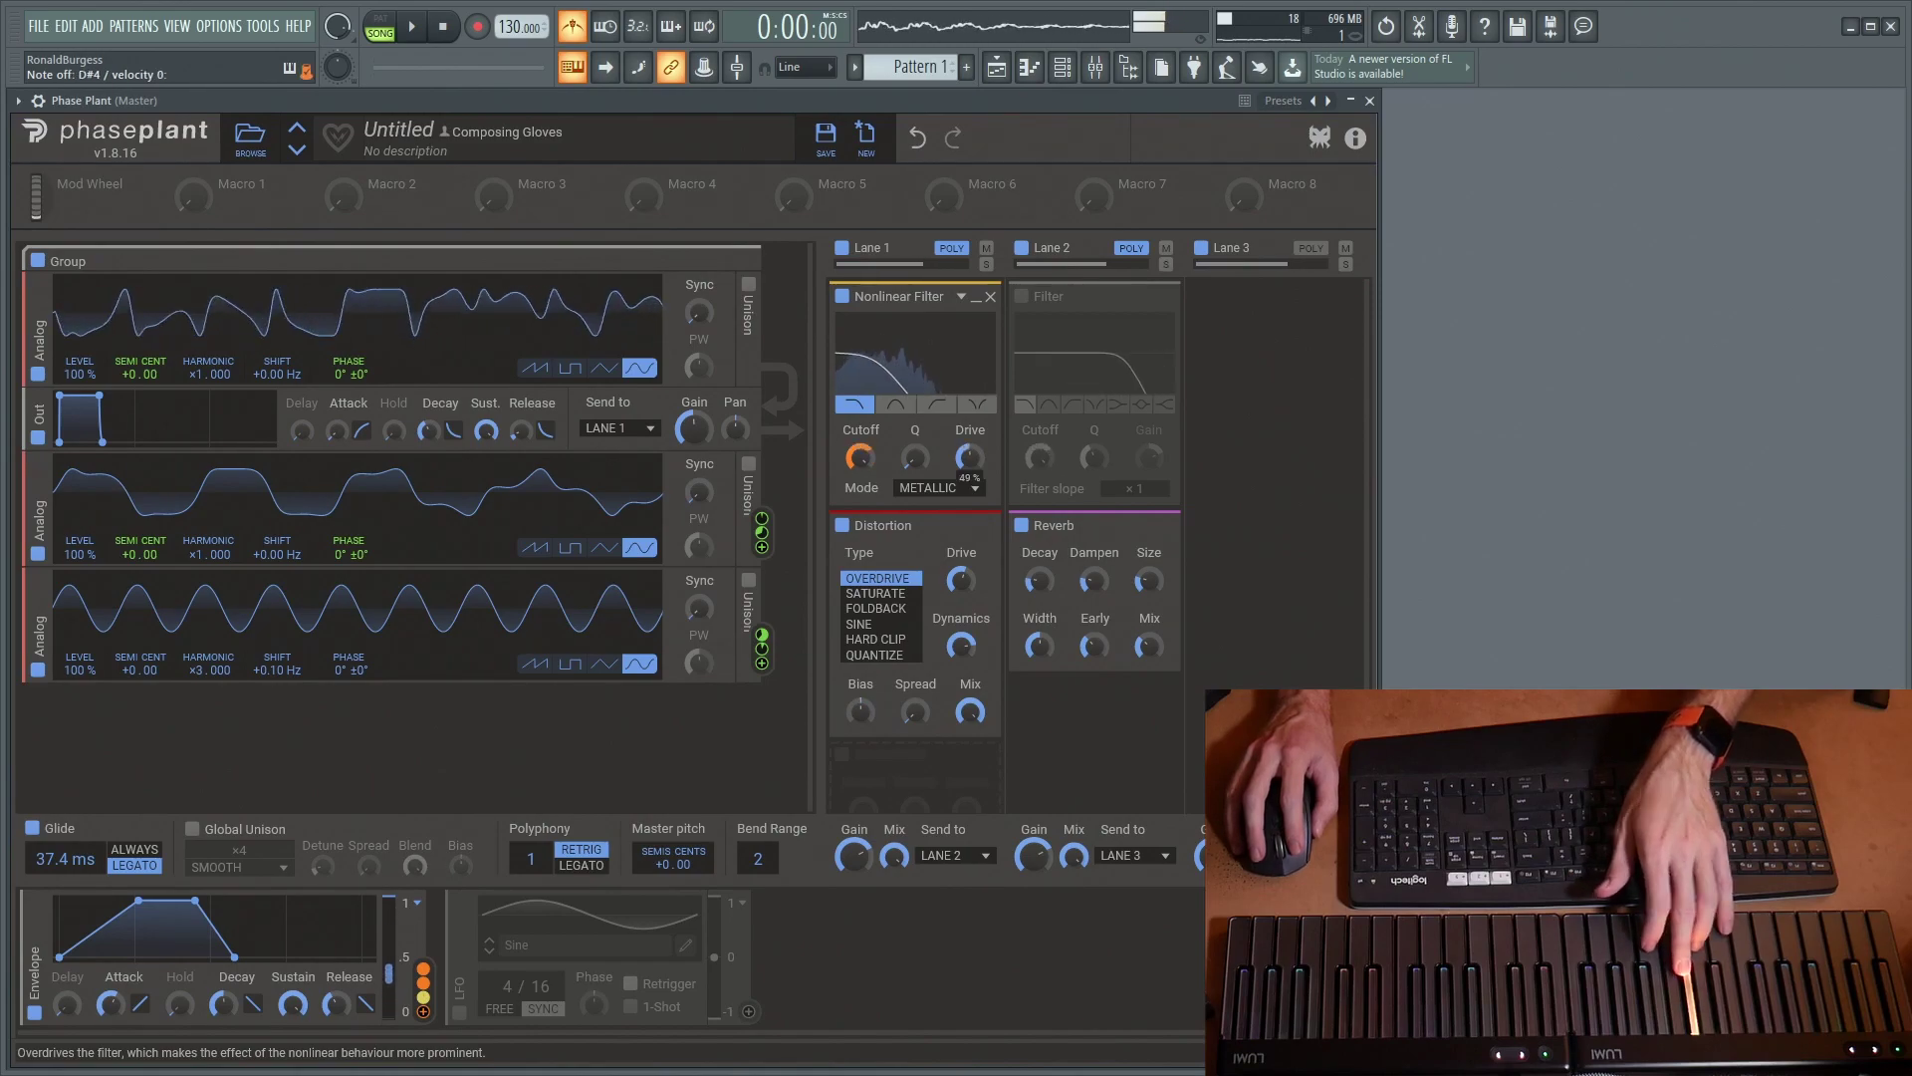
left_click_drag(914, 457, 906, 476)
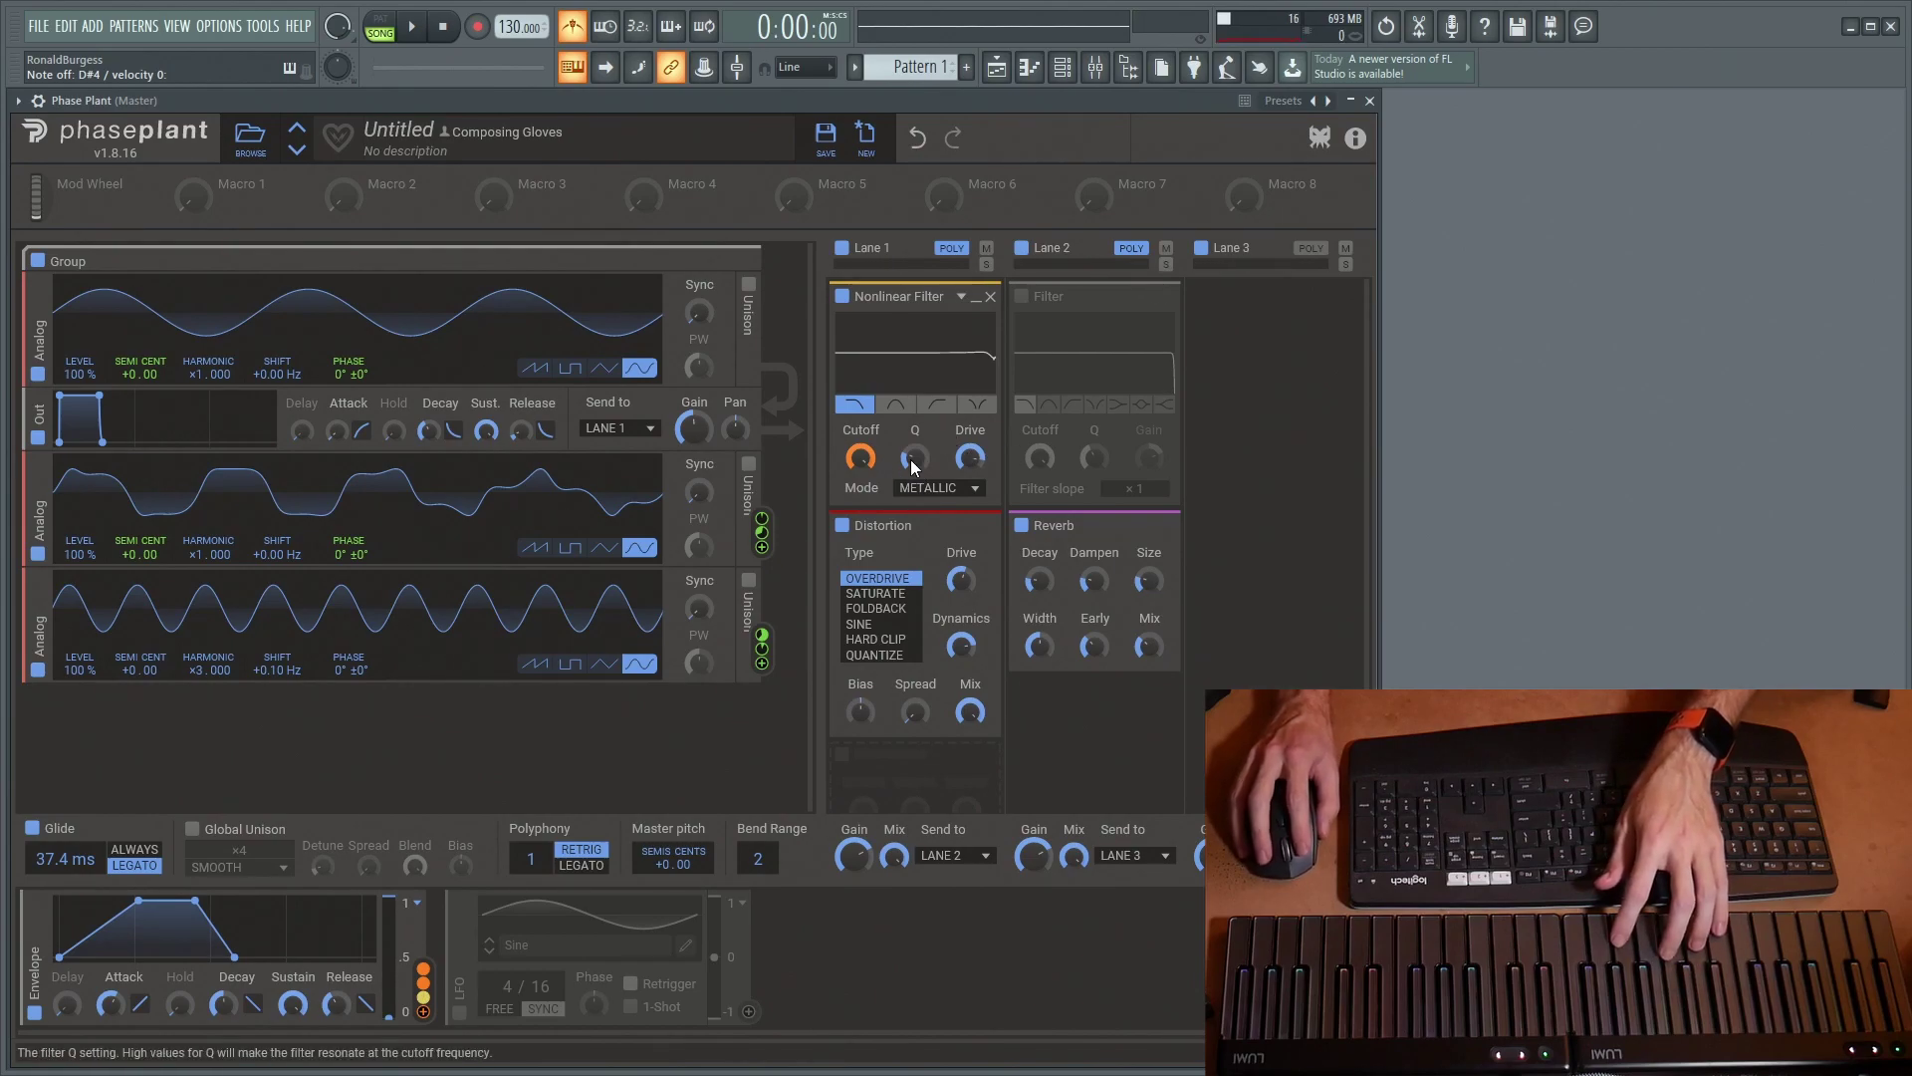
left_click_drag(915, 457, 914, 460)
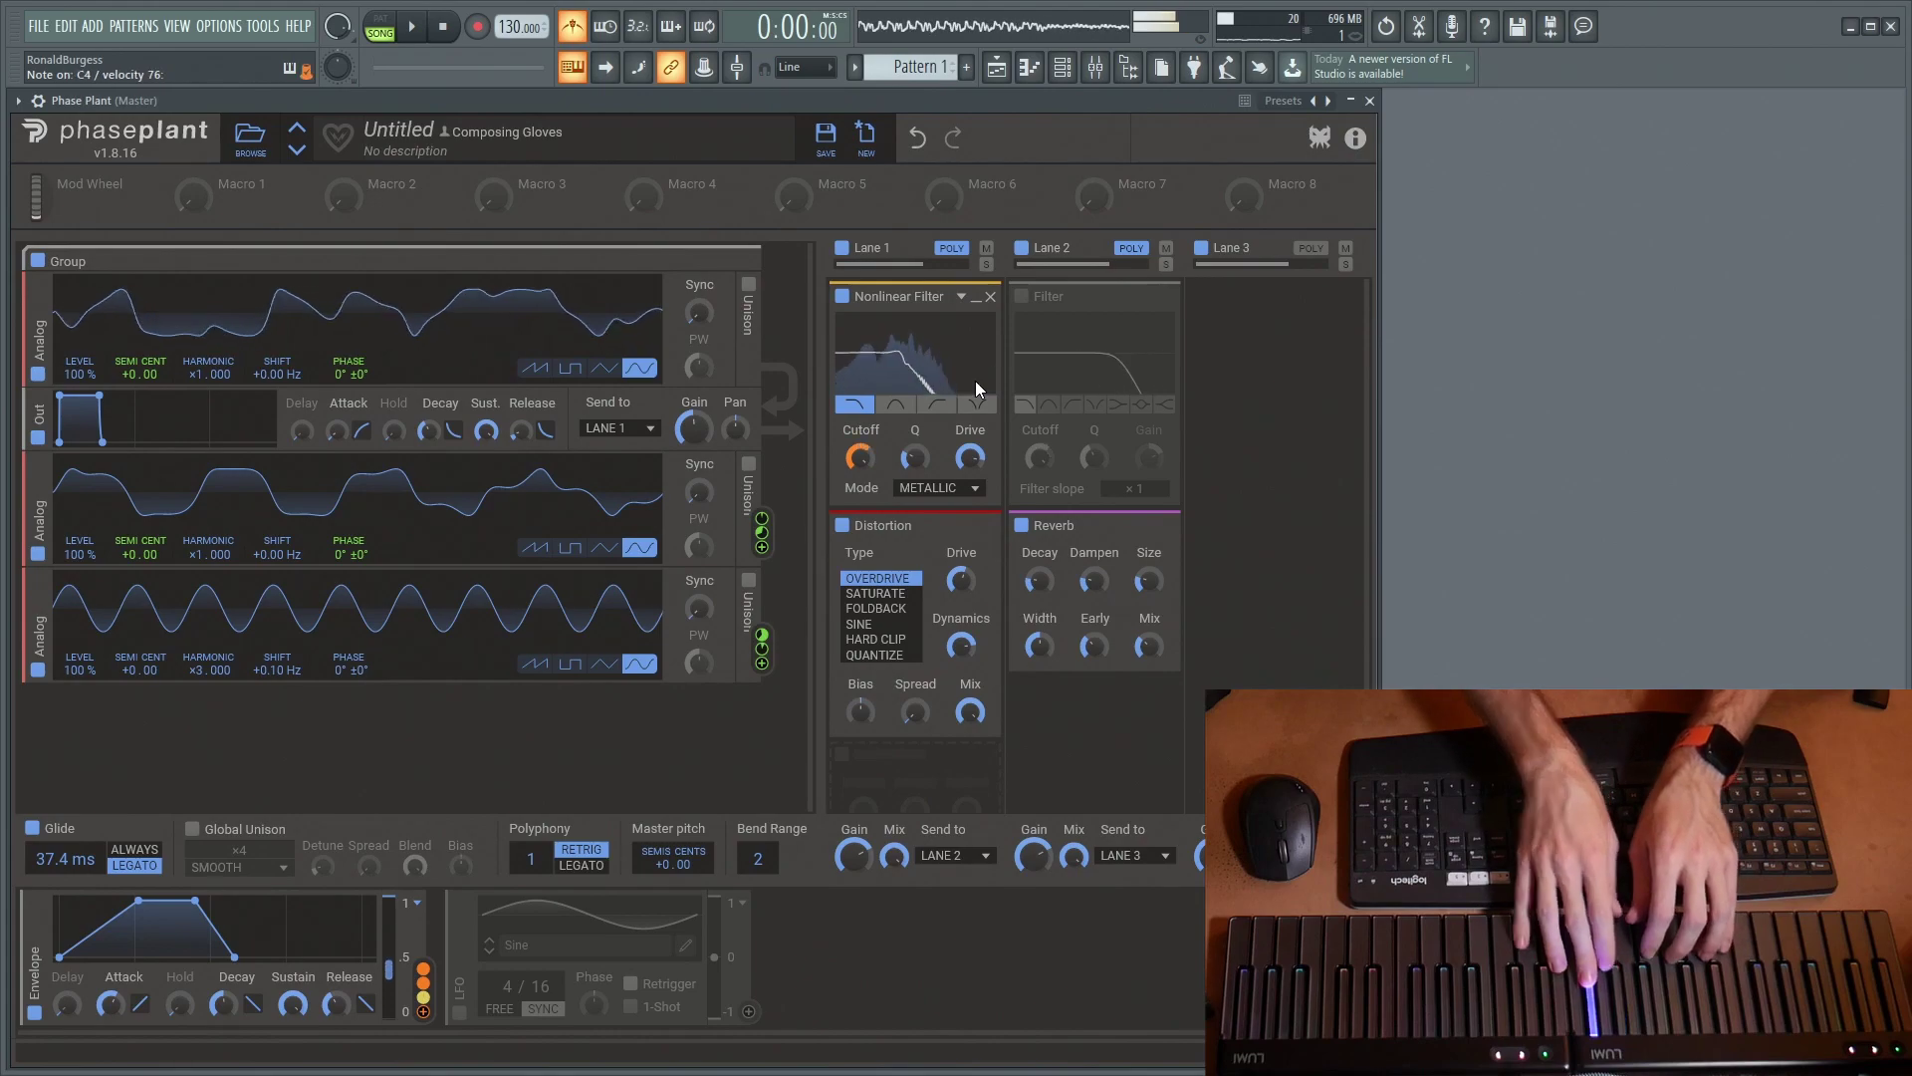
Switch the Nonlinear Filter to Digital mode and audition it with high Drive, lowering the Q and adjusting the Drive
left_click(941, 488)
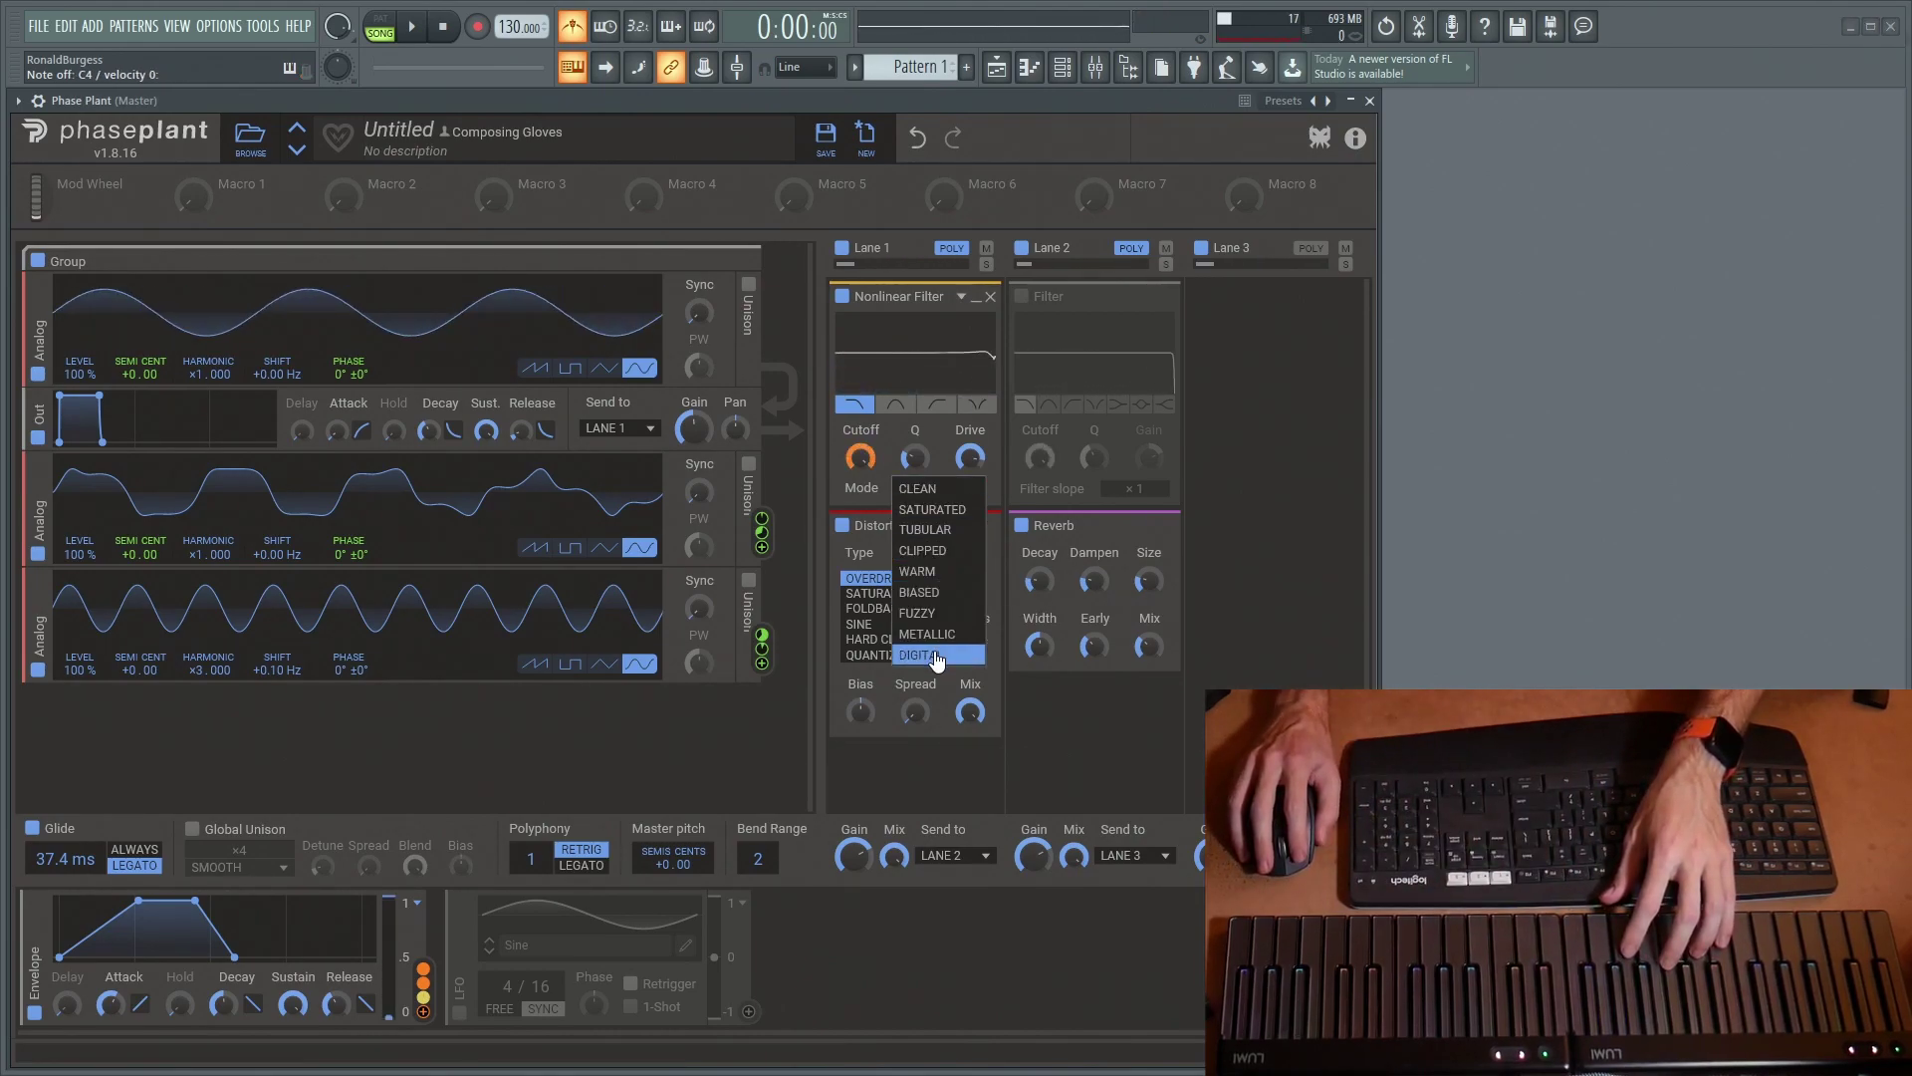
left_click(932, 654)
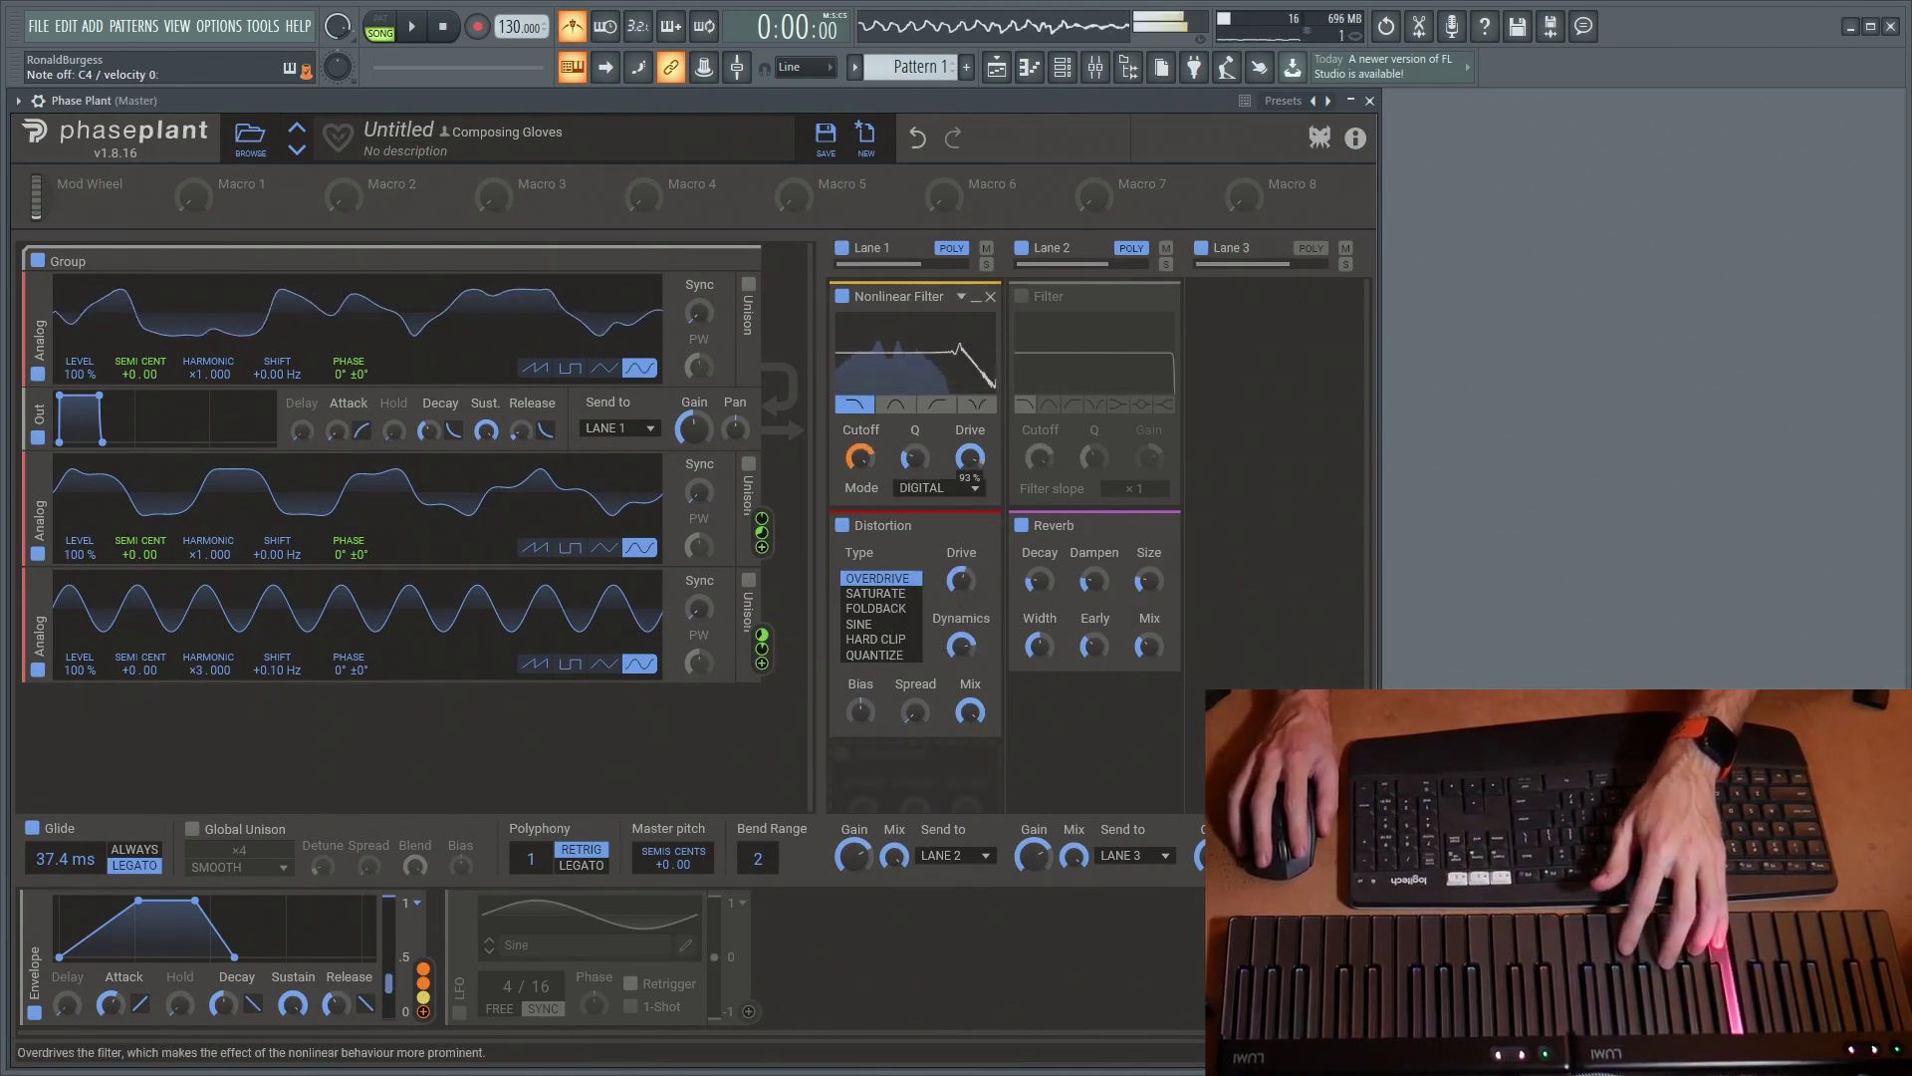
left_click_drag(923, 461, 968, 458)
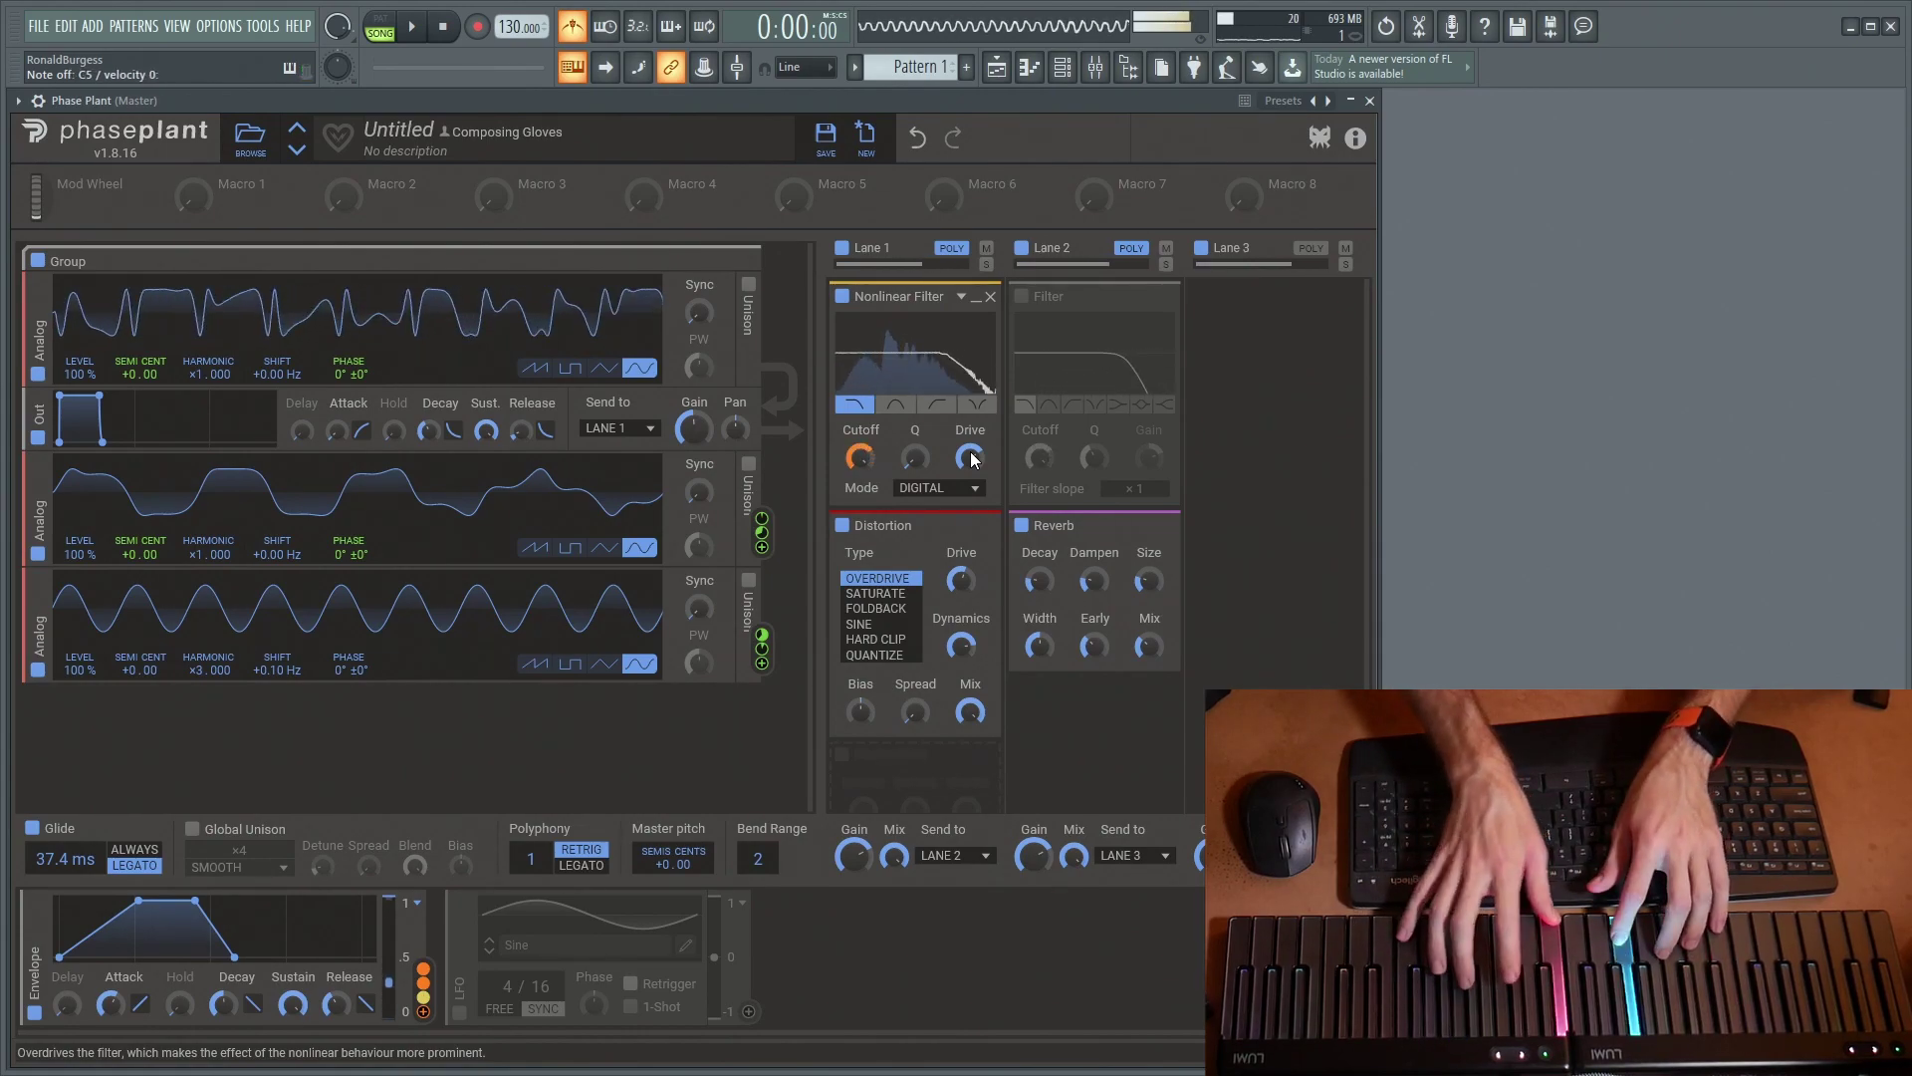
Compare Fuzzy mode with Digital mode on the Nonlinear Filter, ending in Digital mode with reduced Drive
left_click(938, 489)
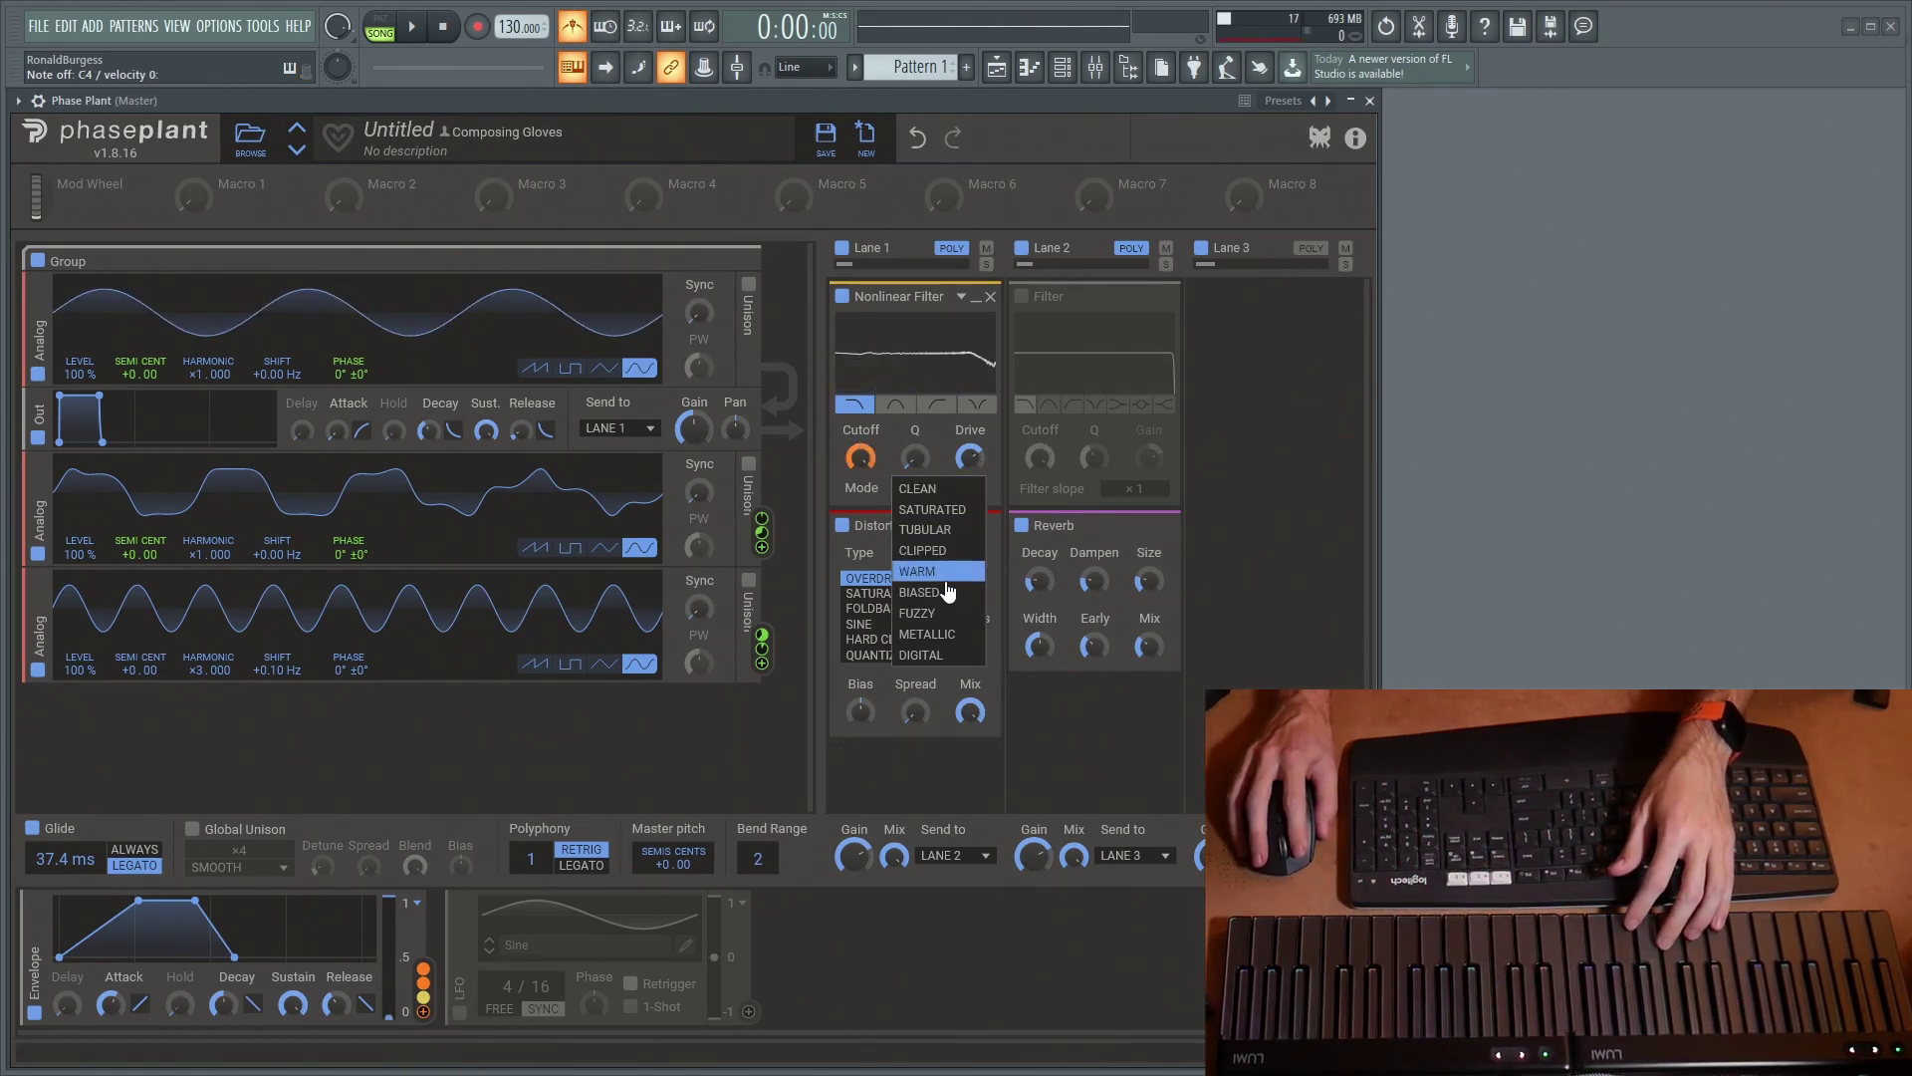
left_click(944, 613)
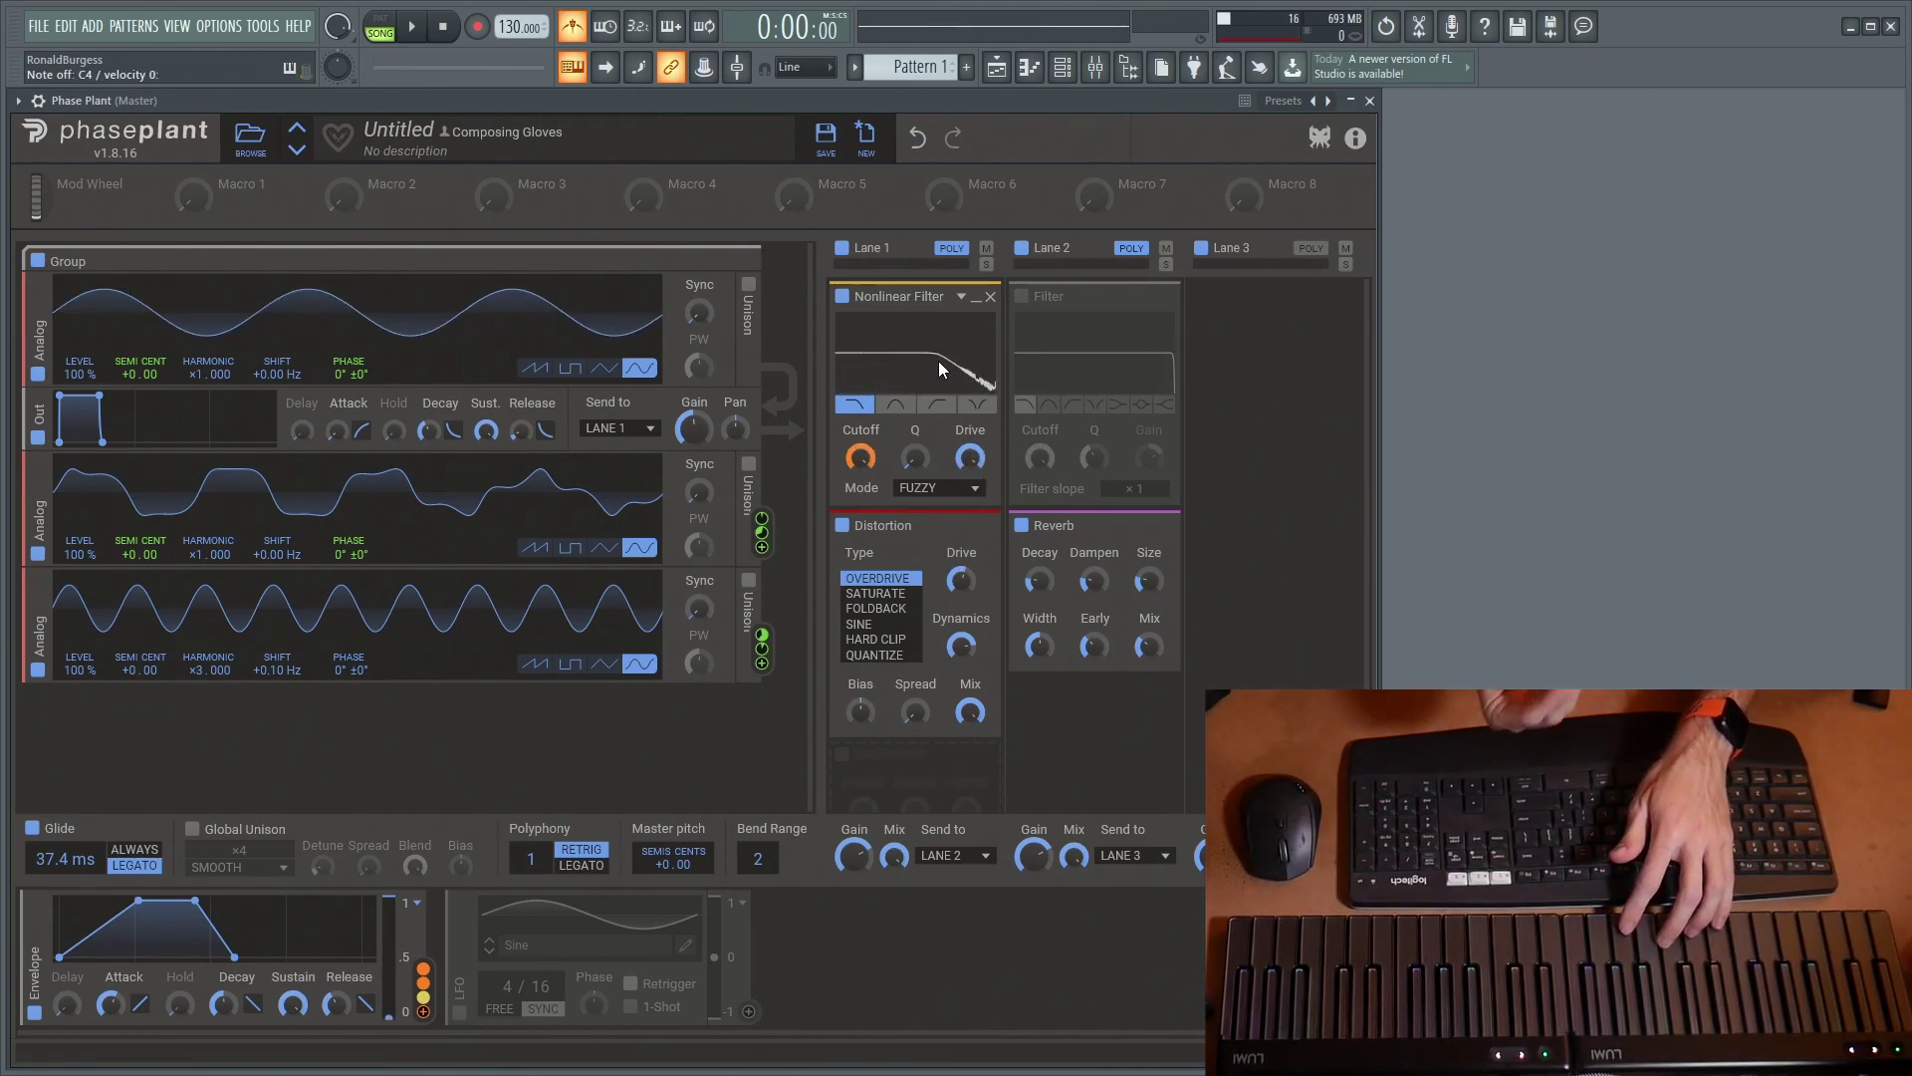
left_click(952, 487)
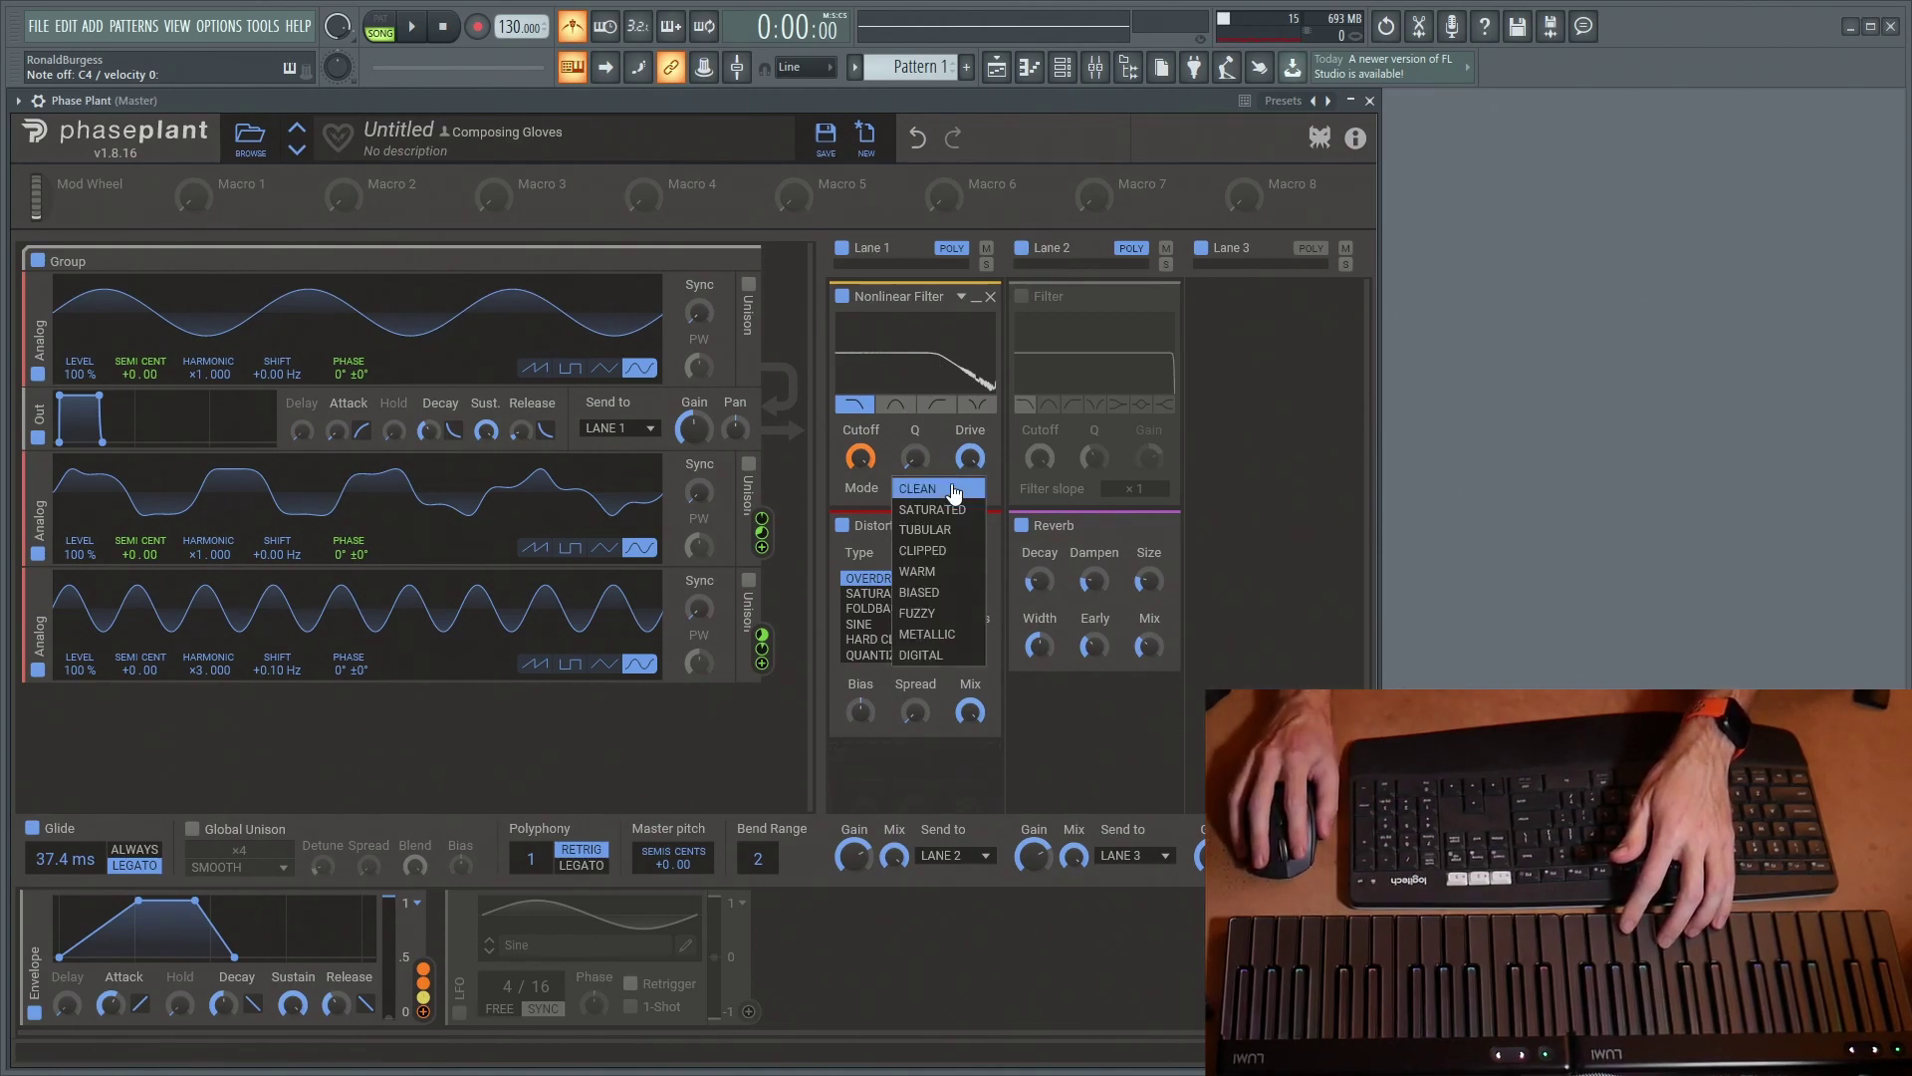
left_click(938, 654)
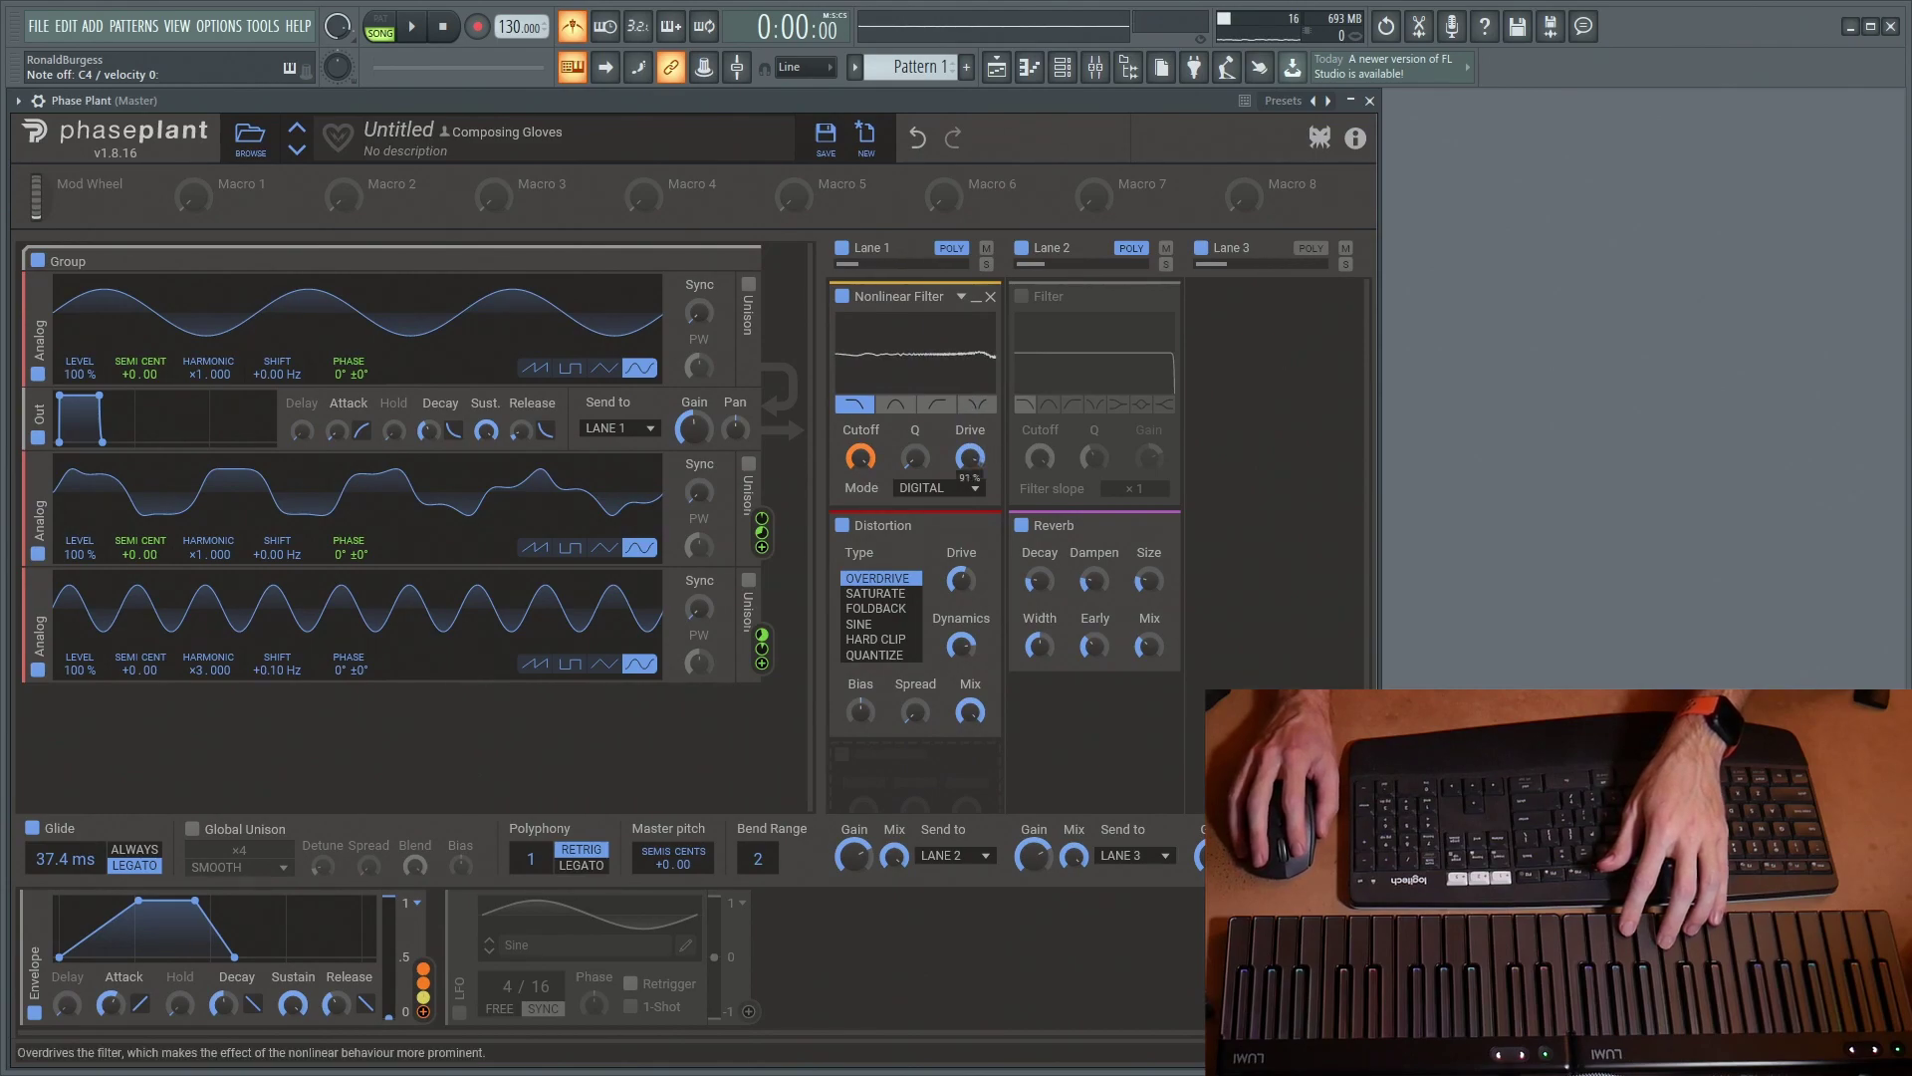
left_click_drag(972, 462, 972, 502)
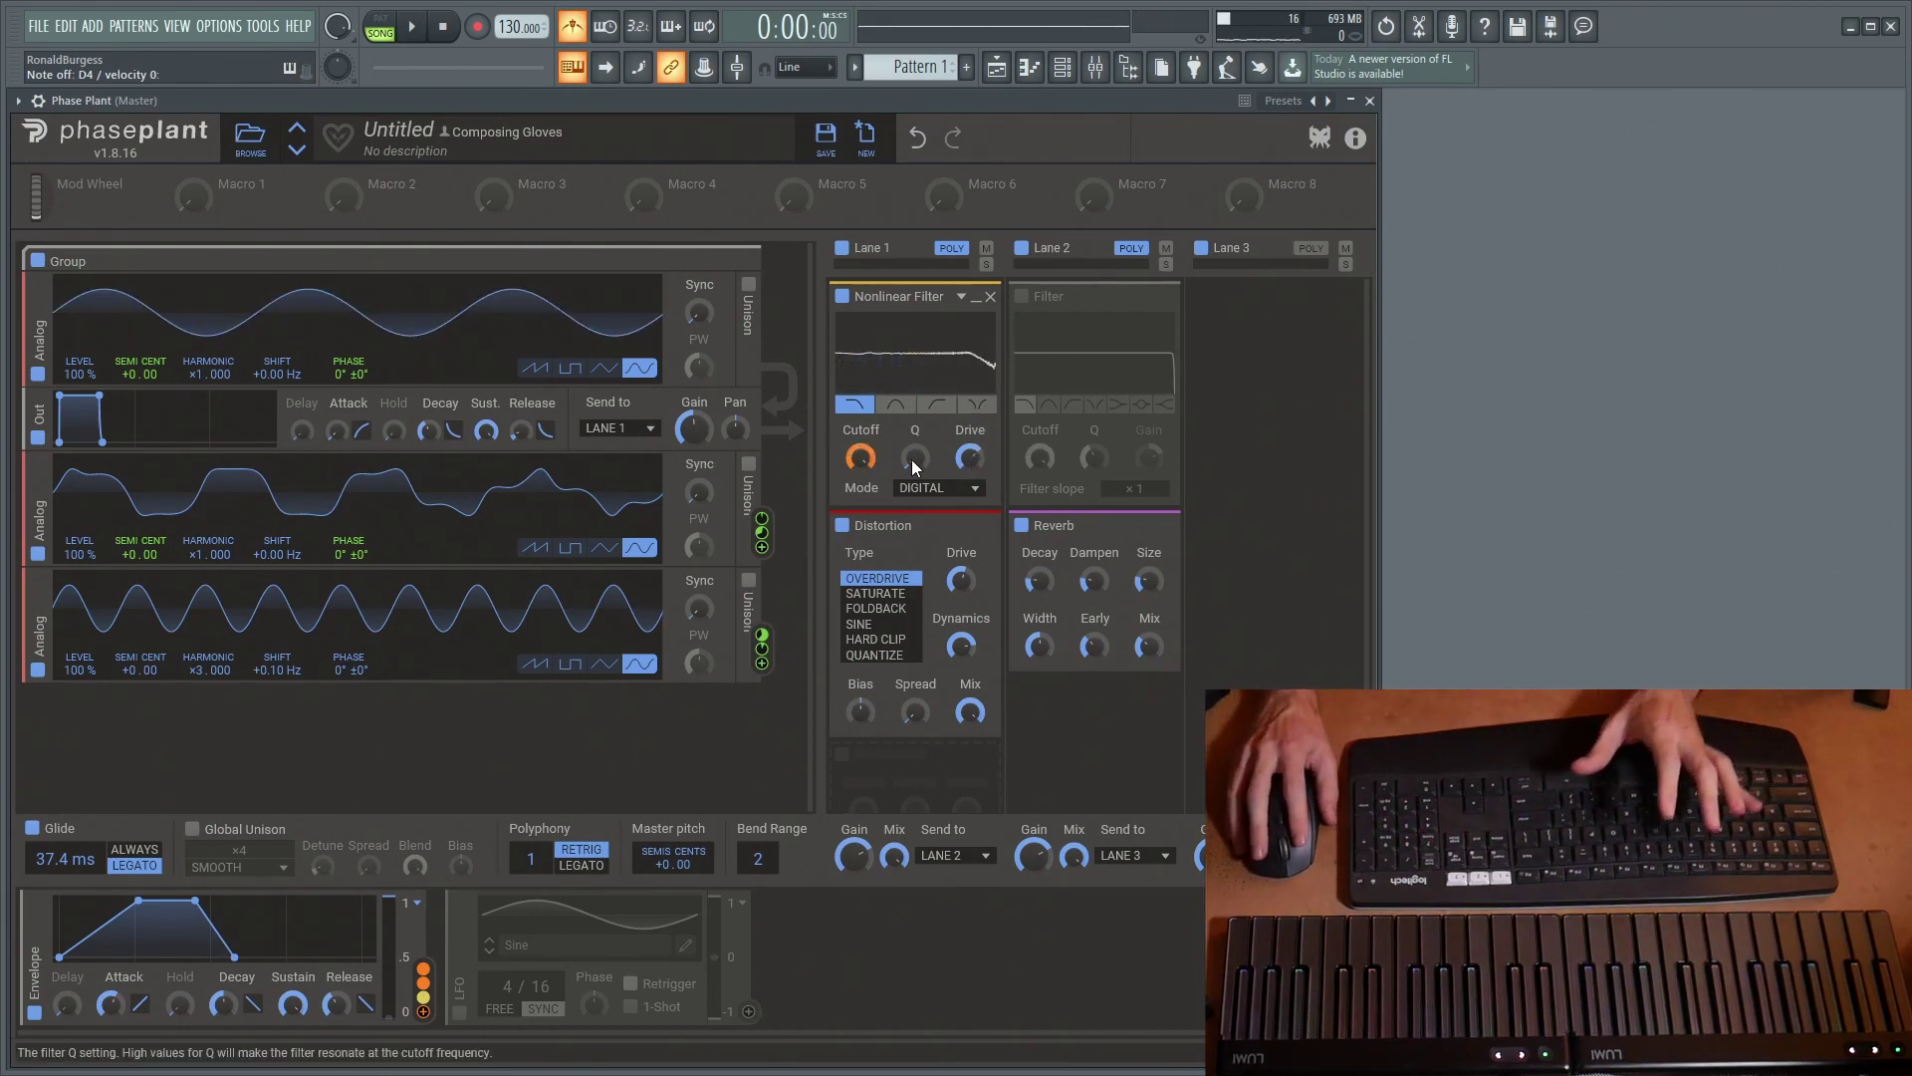
Switch the Nonlinear Filter to Metallic mode and modulate its Cutoff with the Mod Wheel
left_click(925, 495)
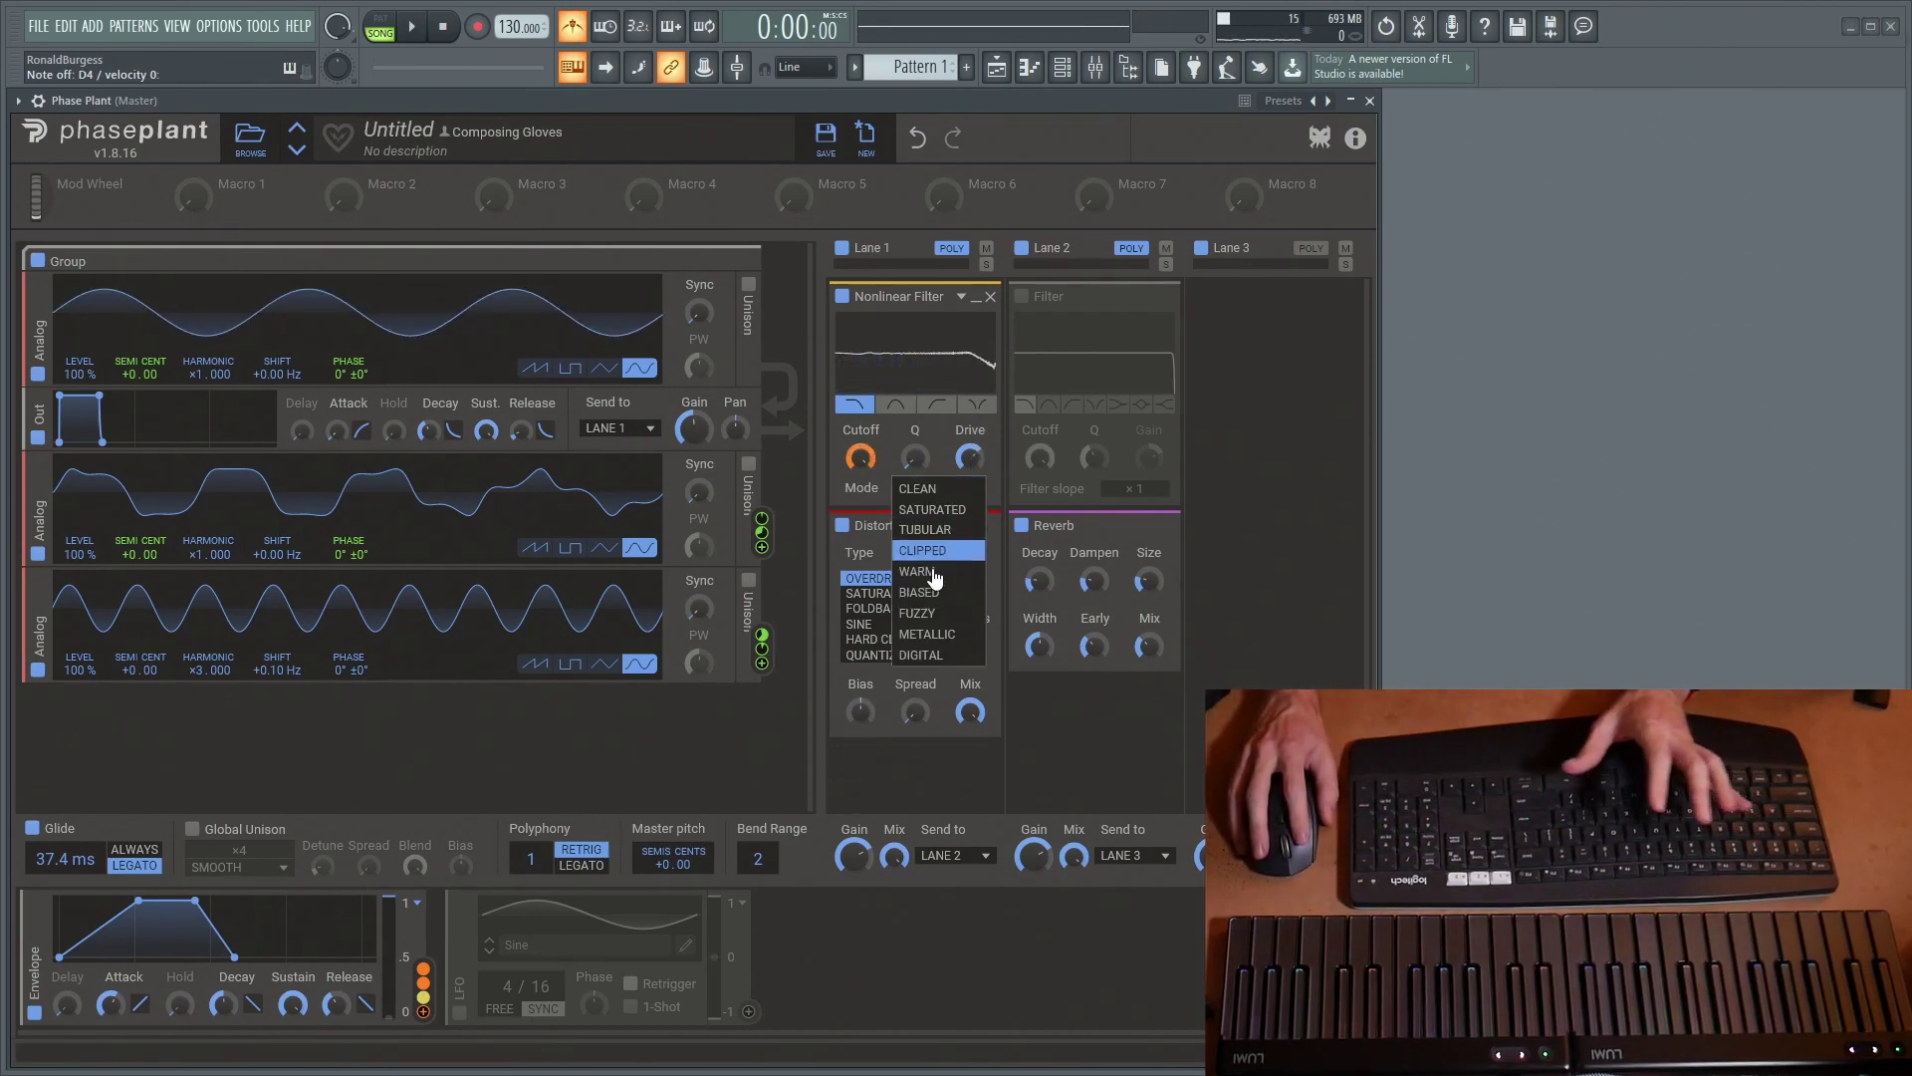
left_click(977, 634)
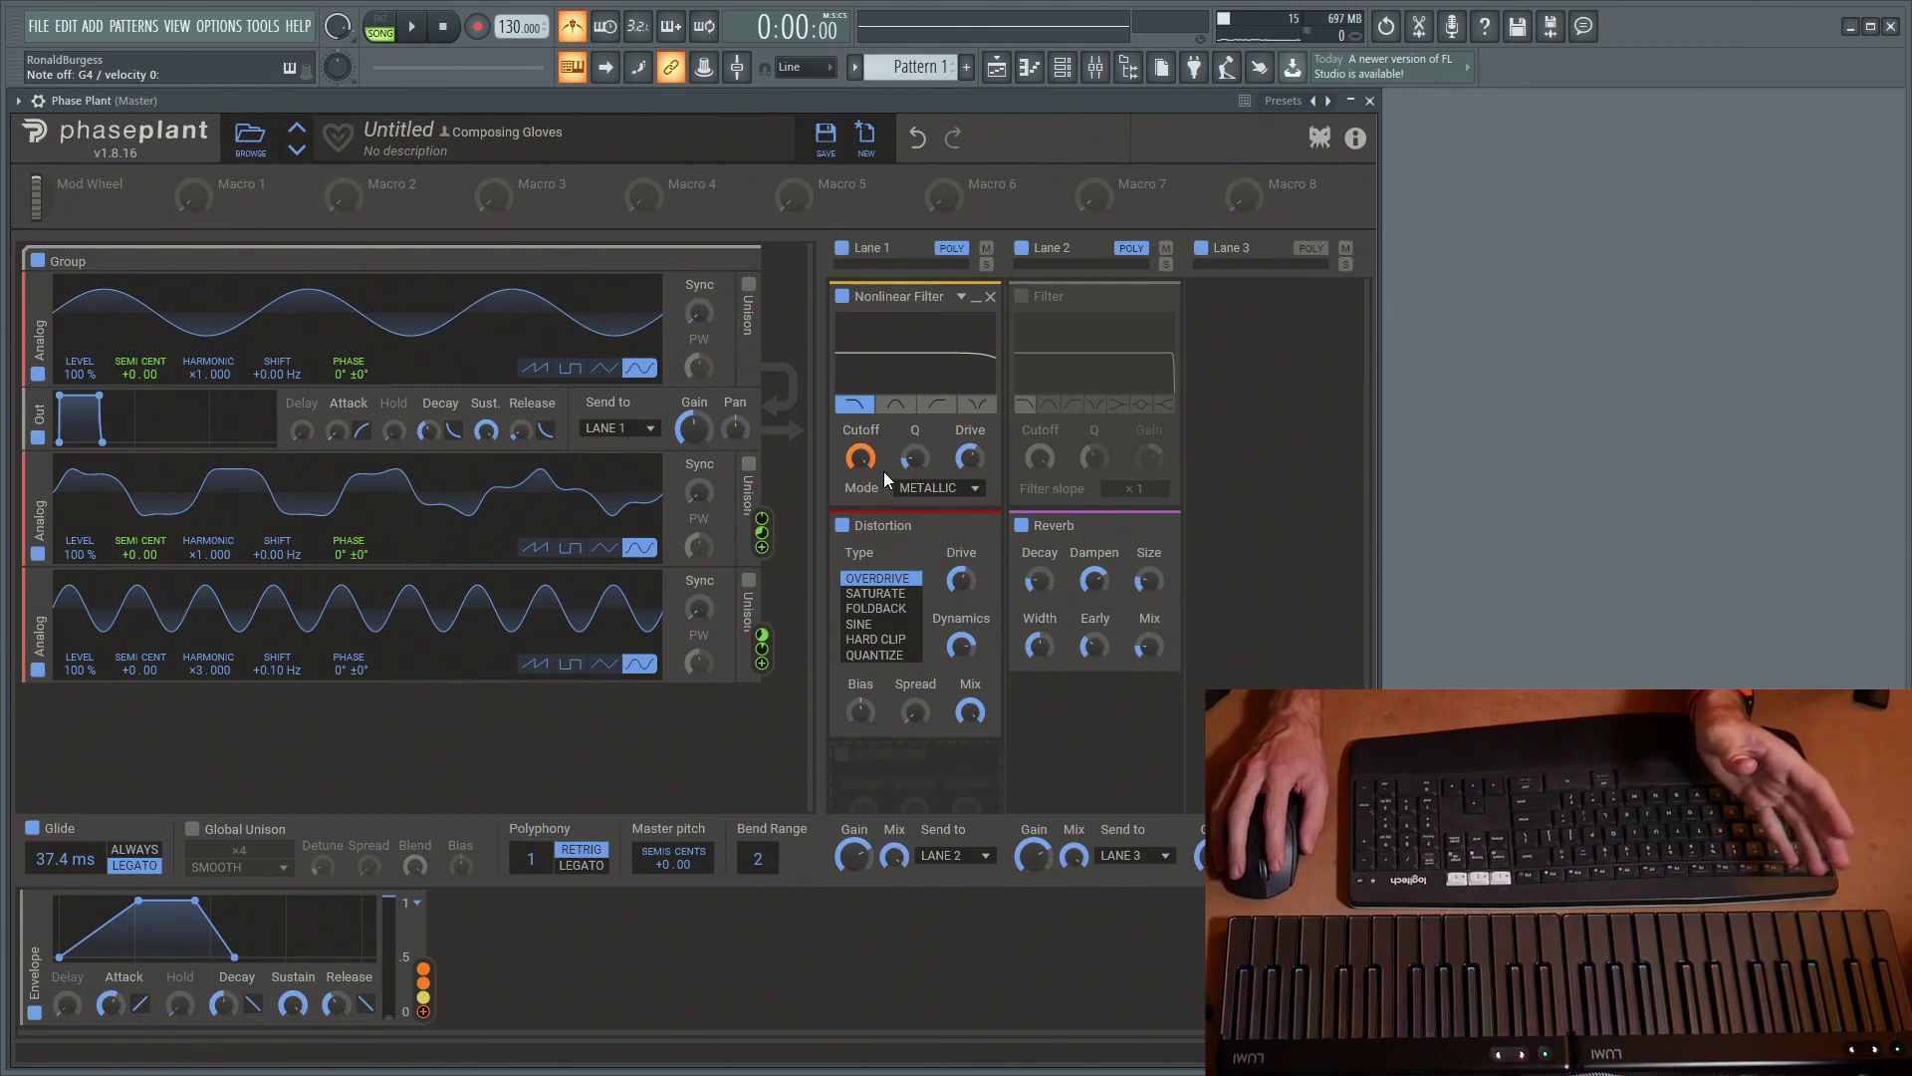
left_click(66, 205)
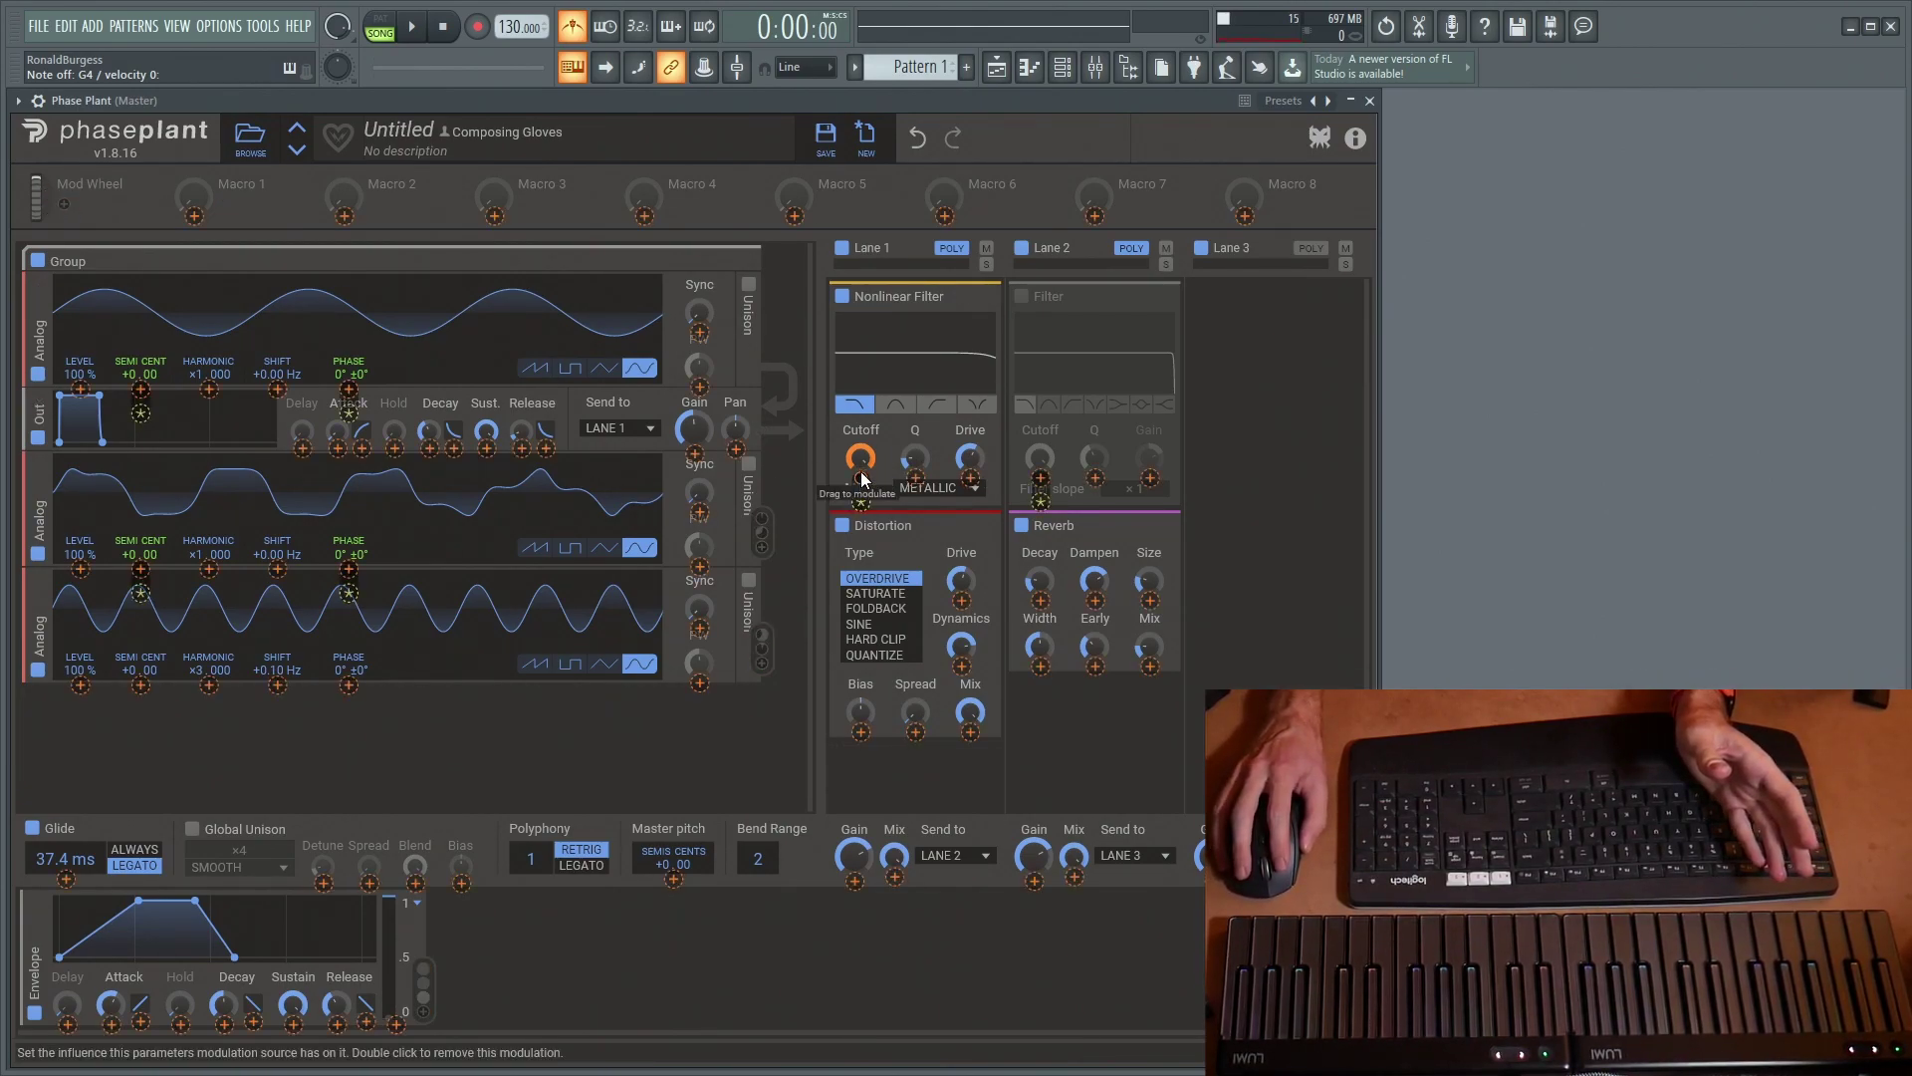
left_click_drag(857, 498, 852, 500)
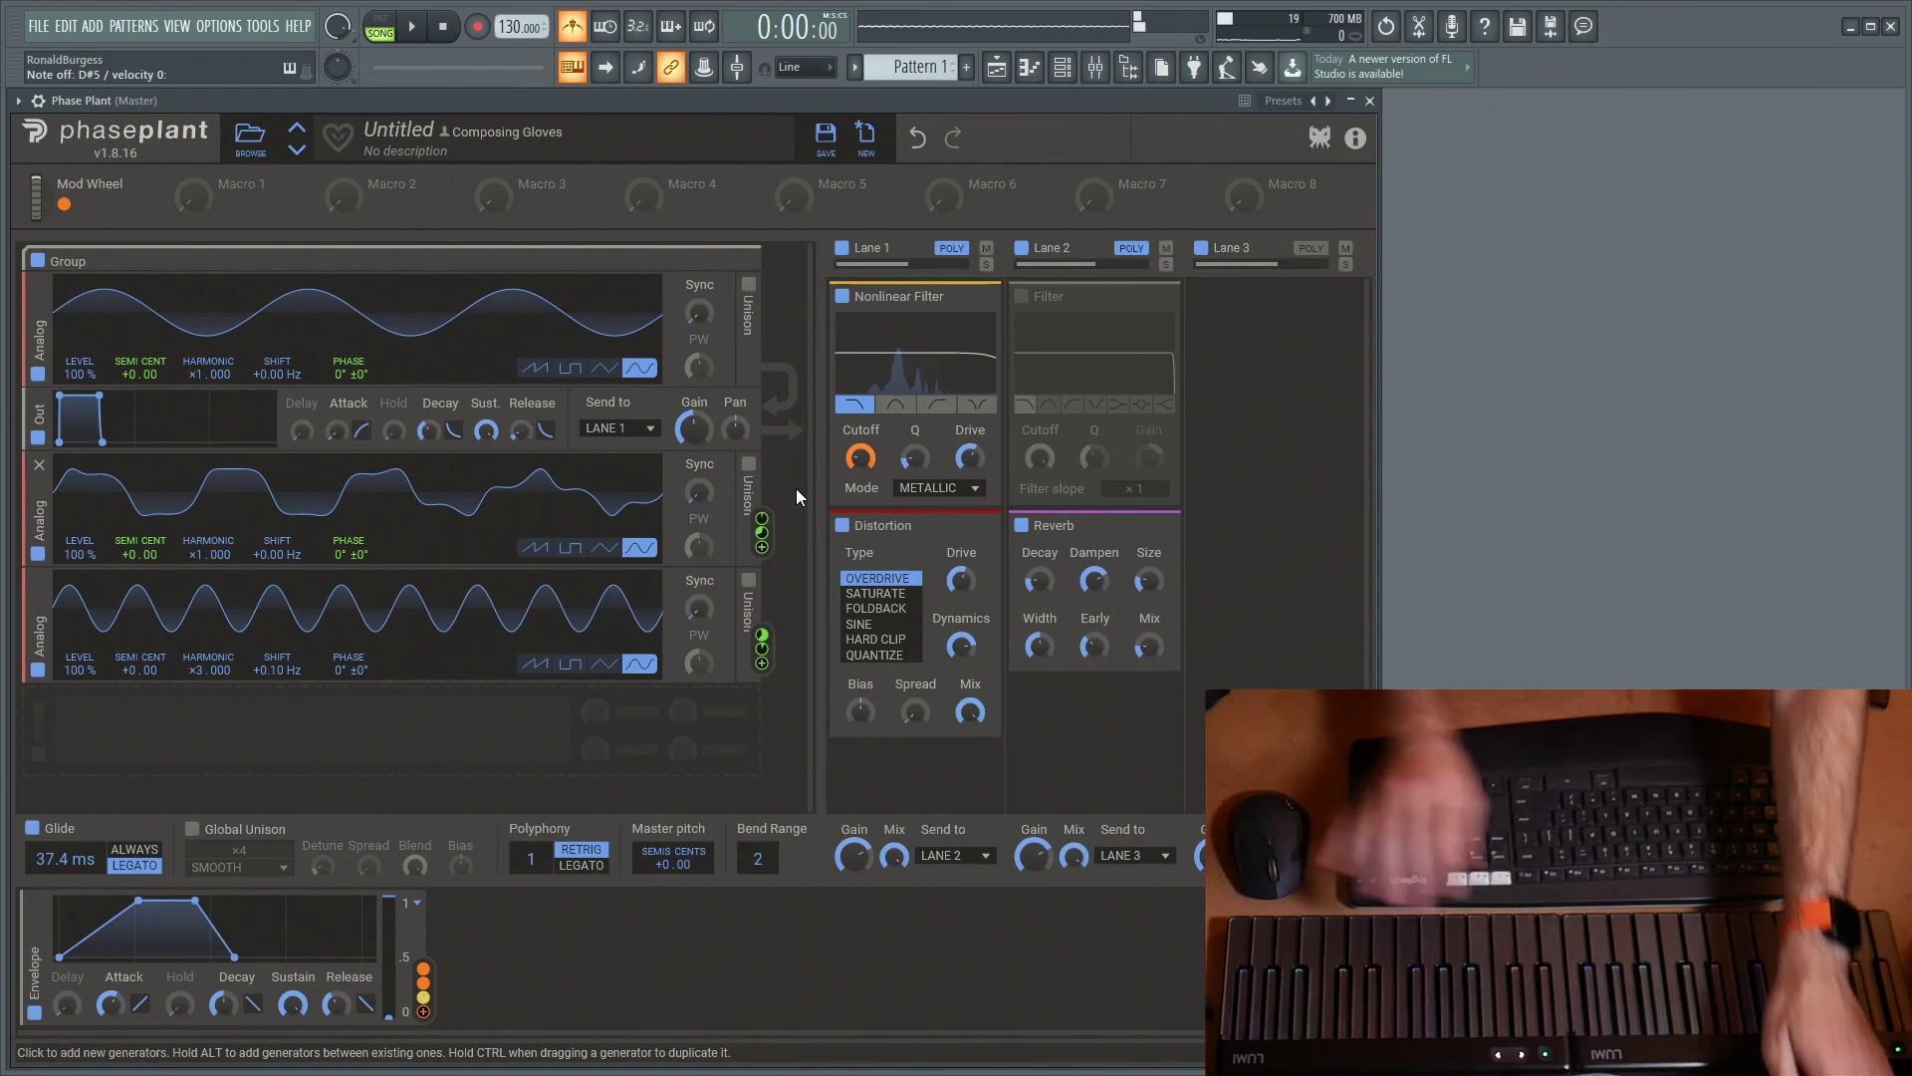
left_click(947, 489)
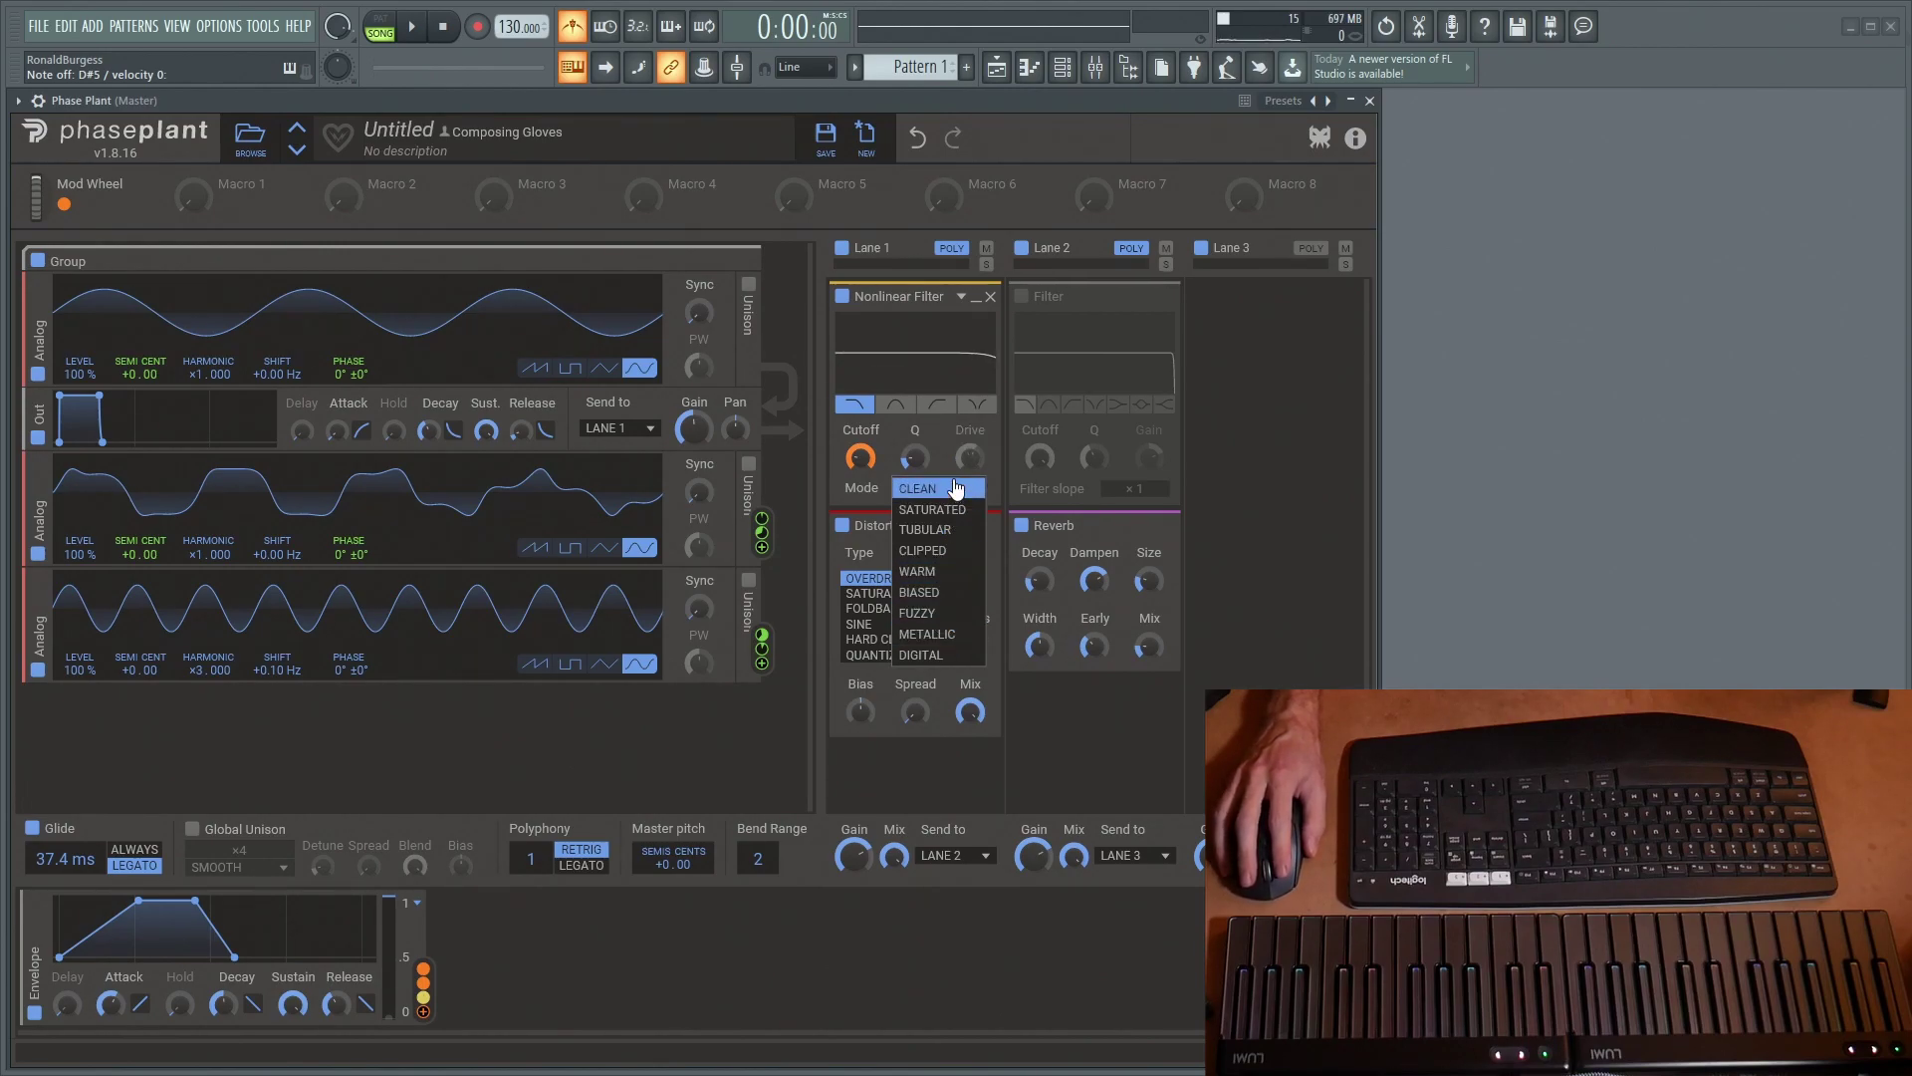
left_click(1252, 534)
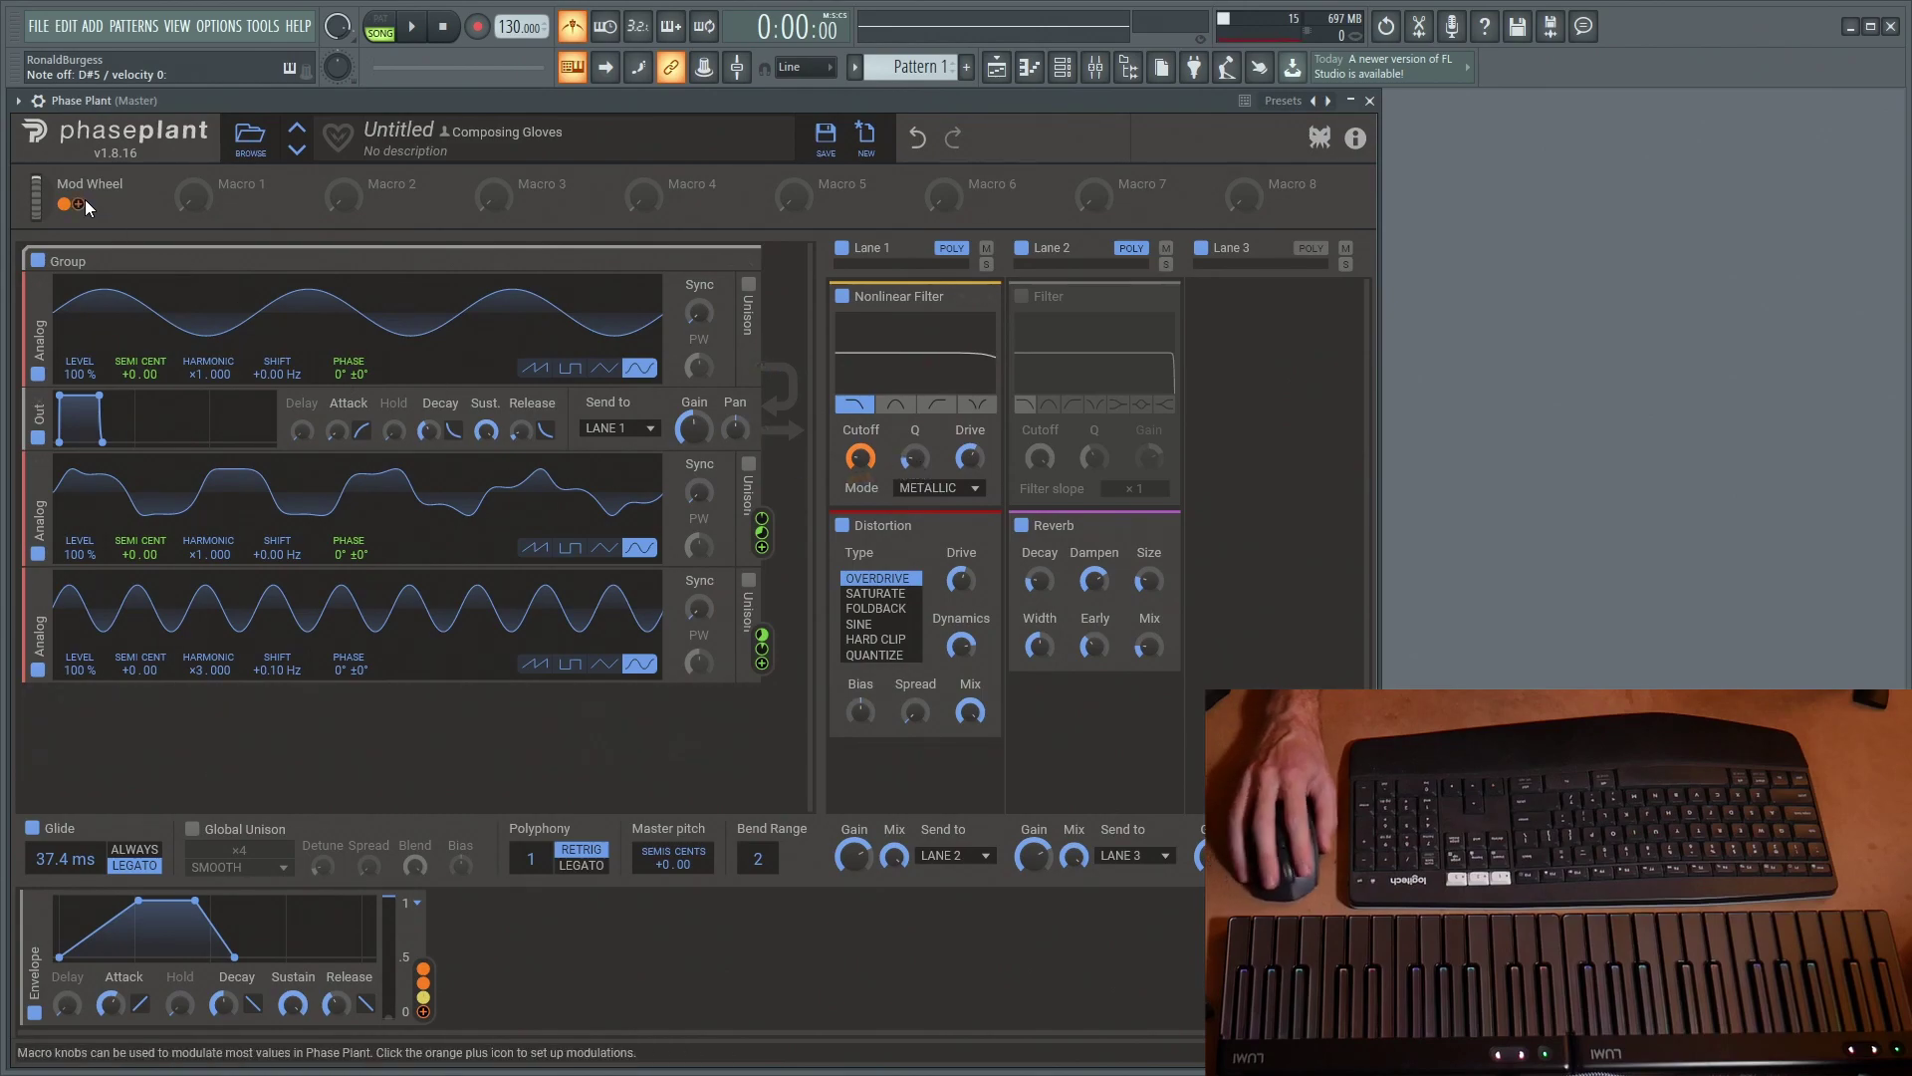
Modulate the Nonlinear Filter's Q and Drive with the Mod Wheel as well, and switch the filter to Warm mode
left_click(81, 203)
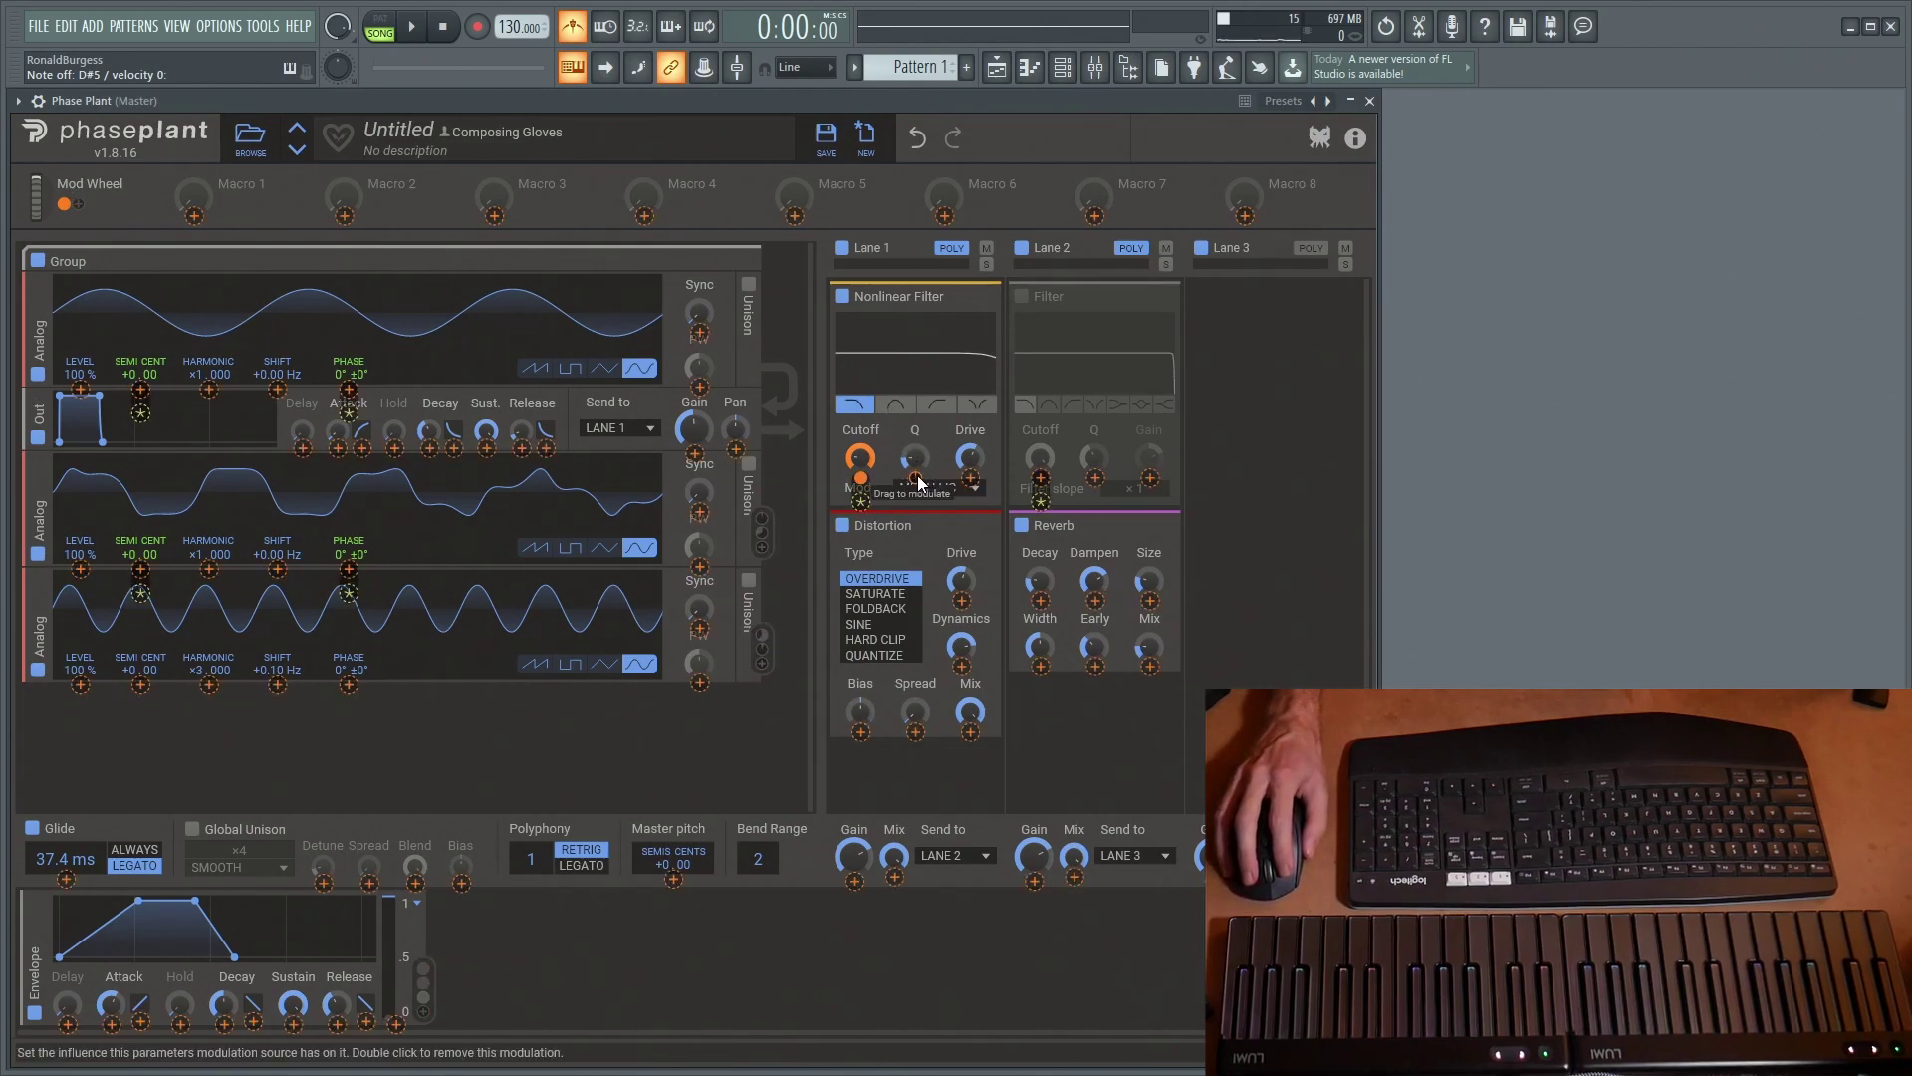
left_click_drag(917, 475, 918, 445)
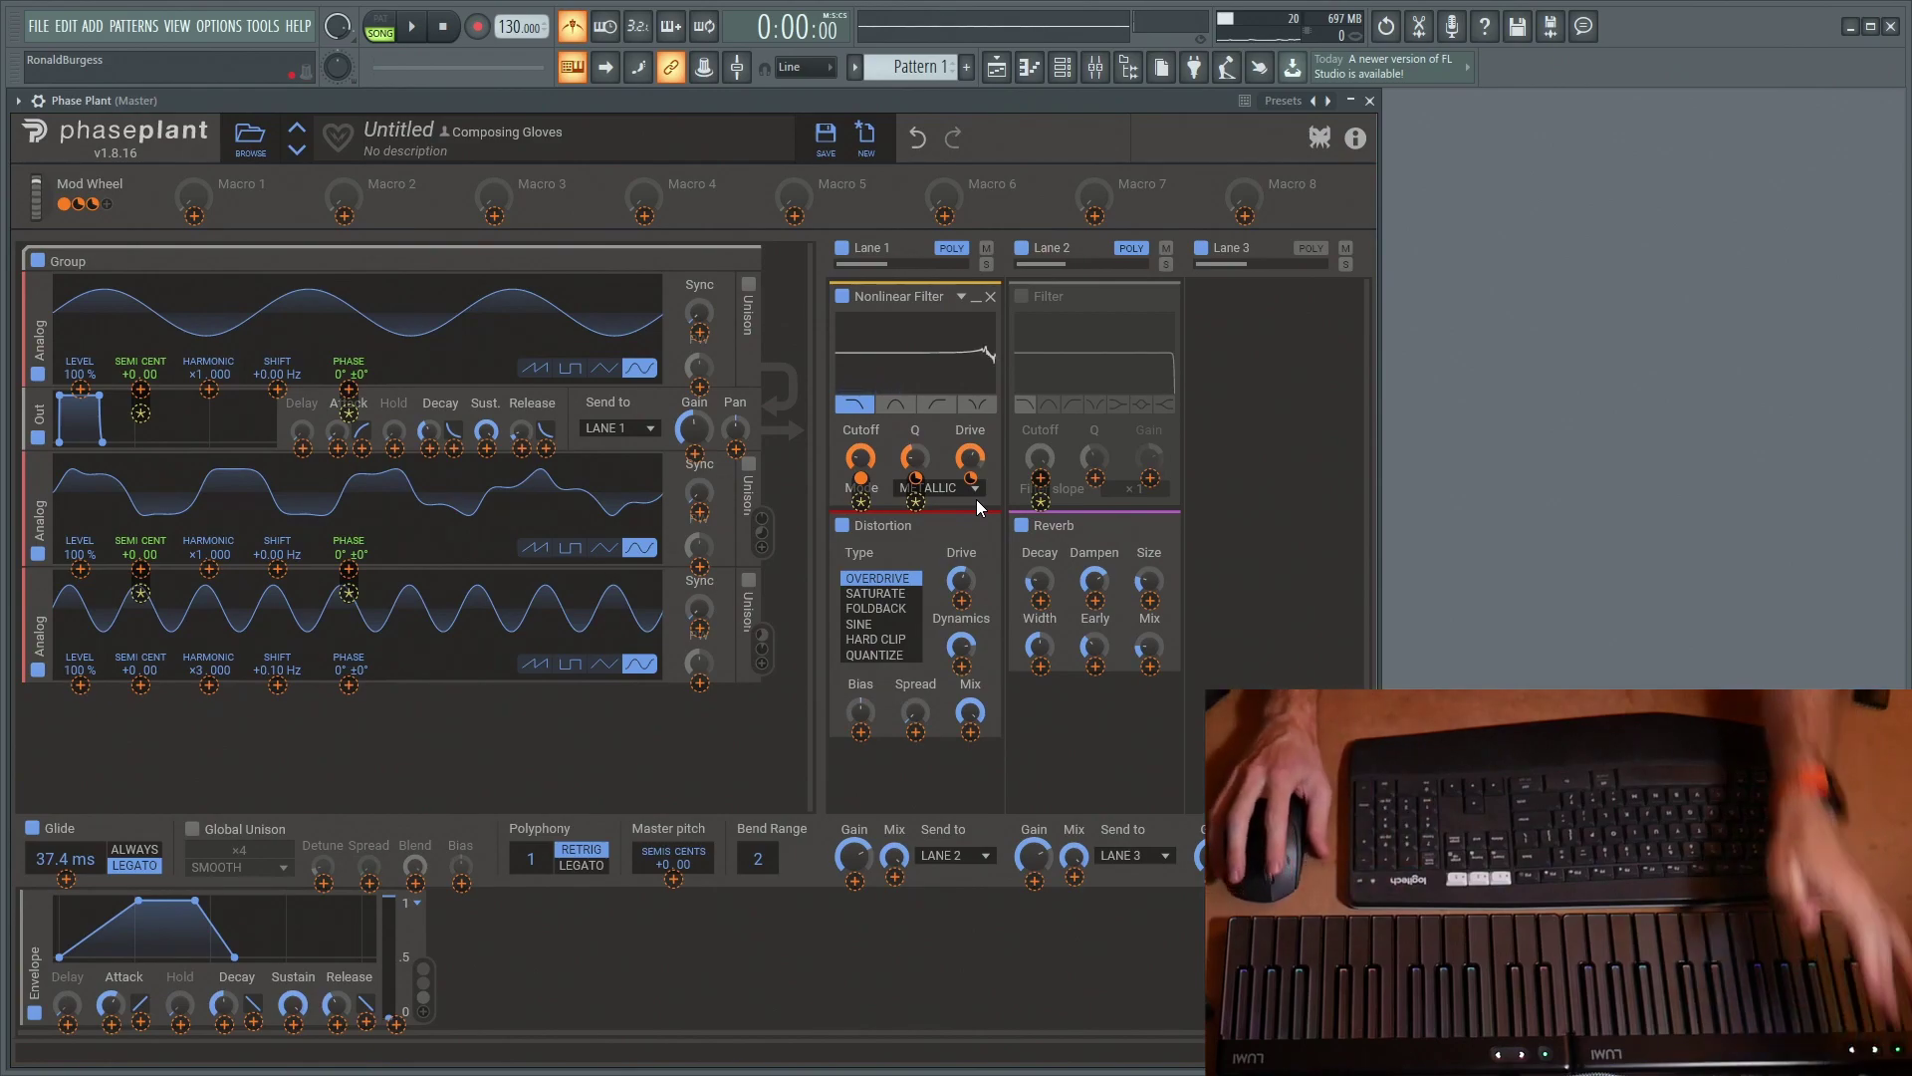
left_click(976, 496)
left_click(954, 576)
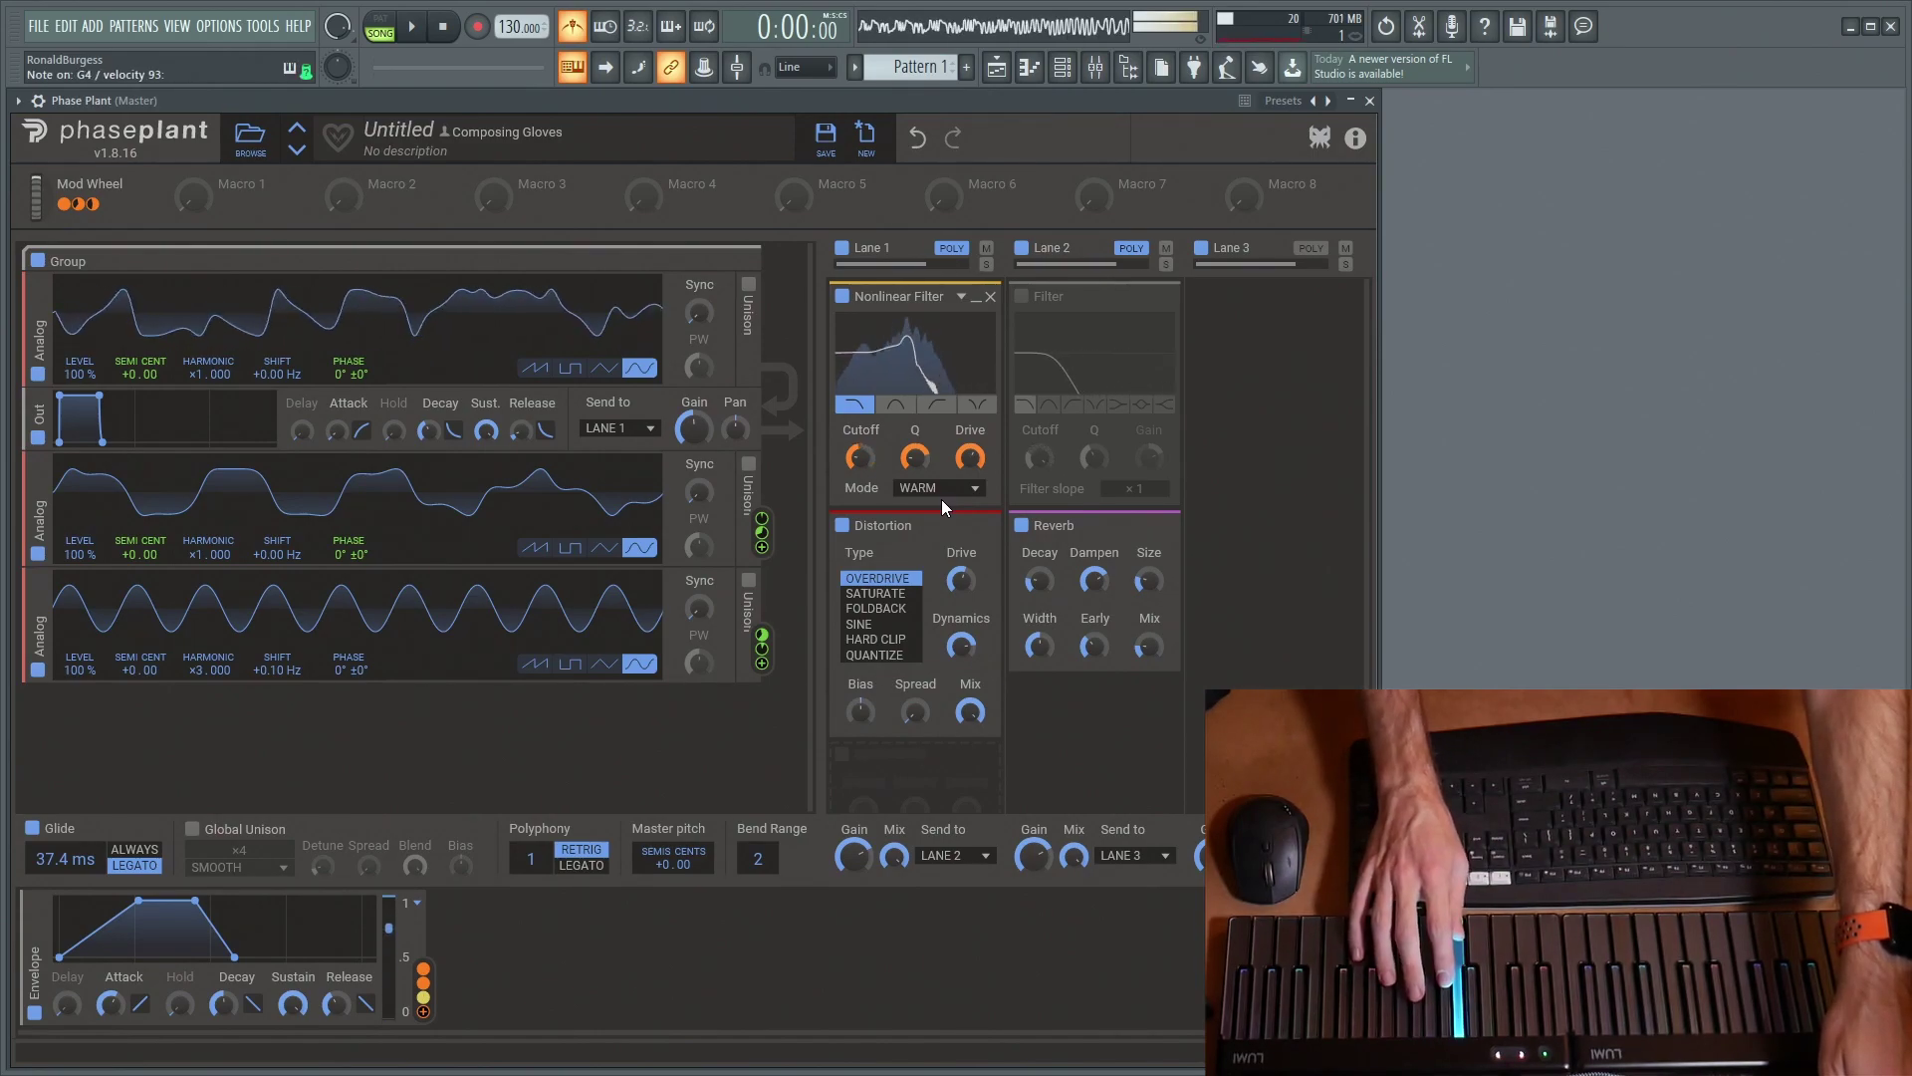
Look through the Nonlinear Filter's available modes and select Warm again
mouse_move(87, 210)
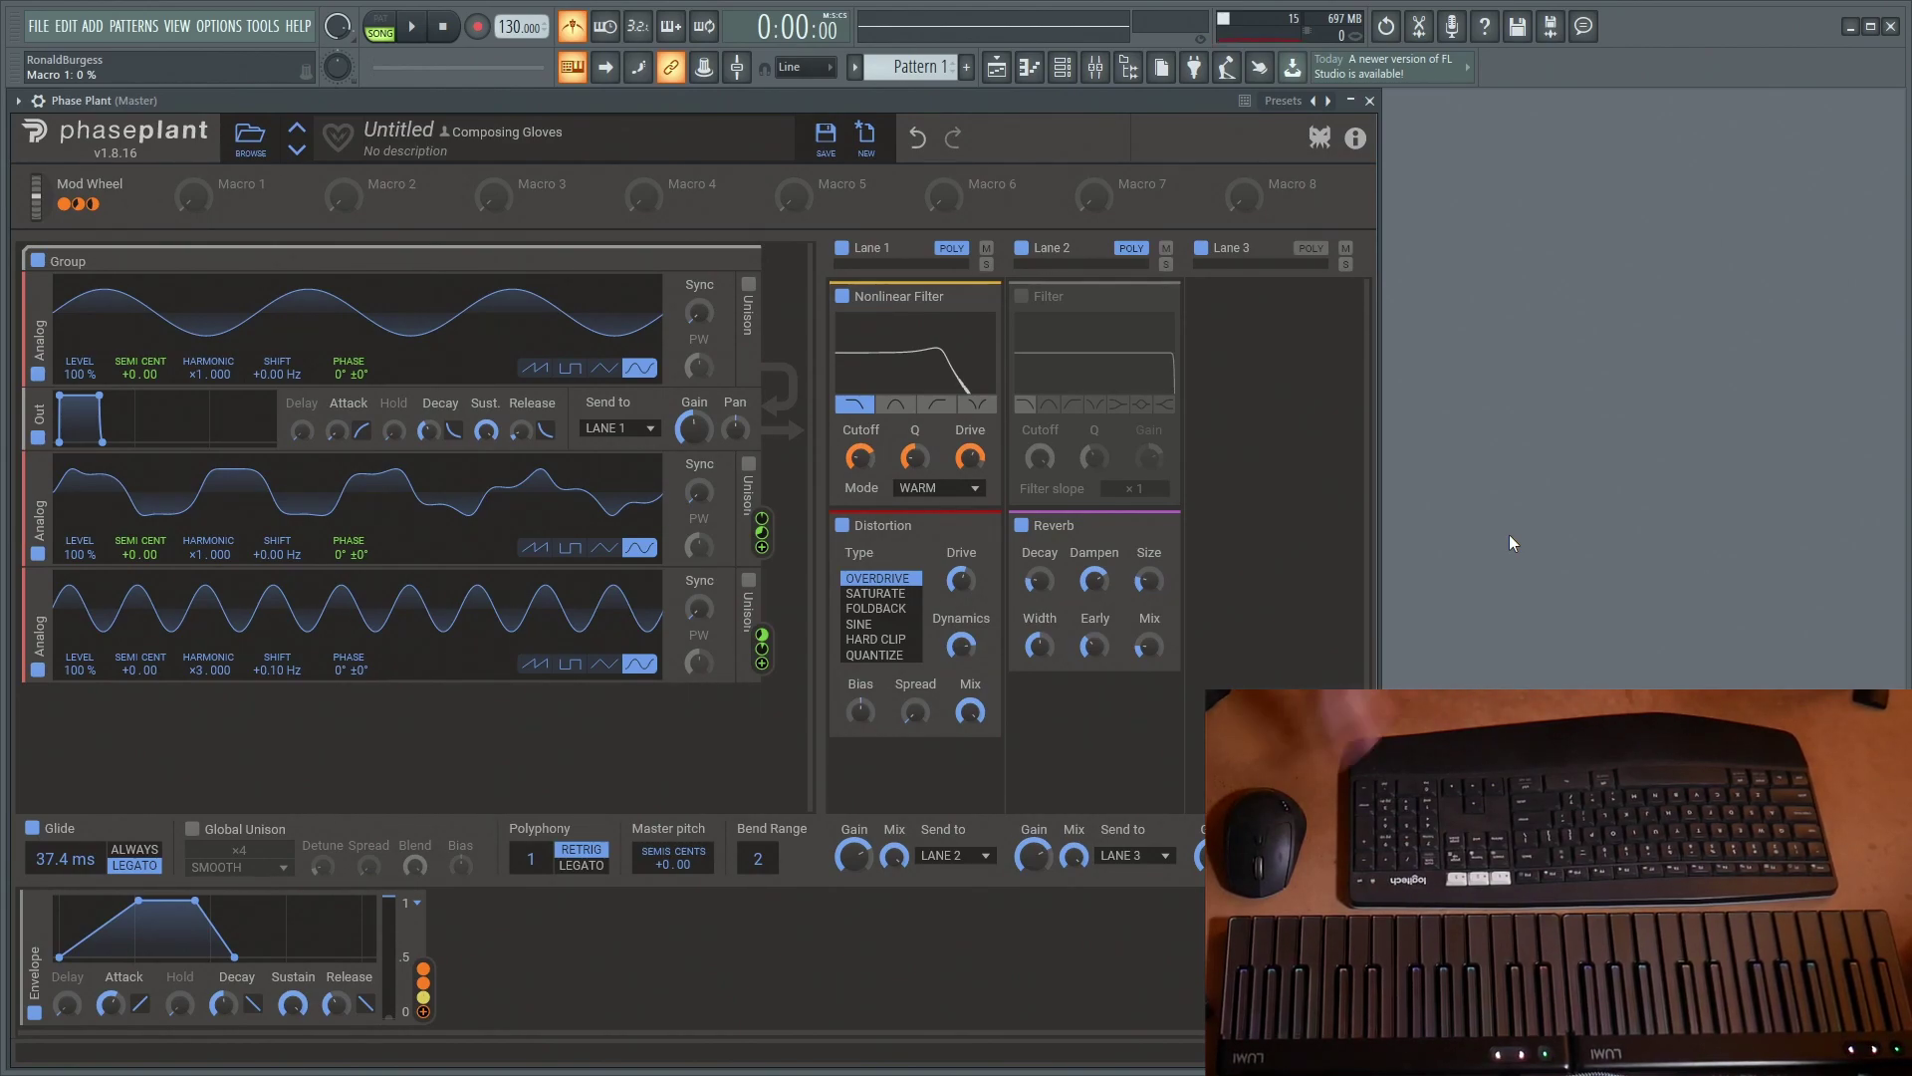
left_click(974, 490)
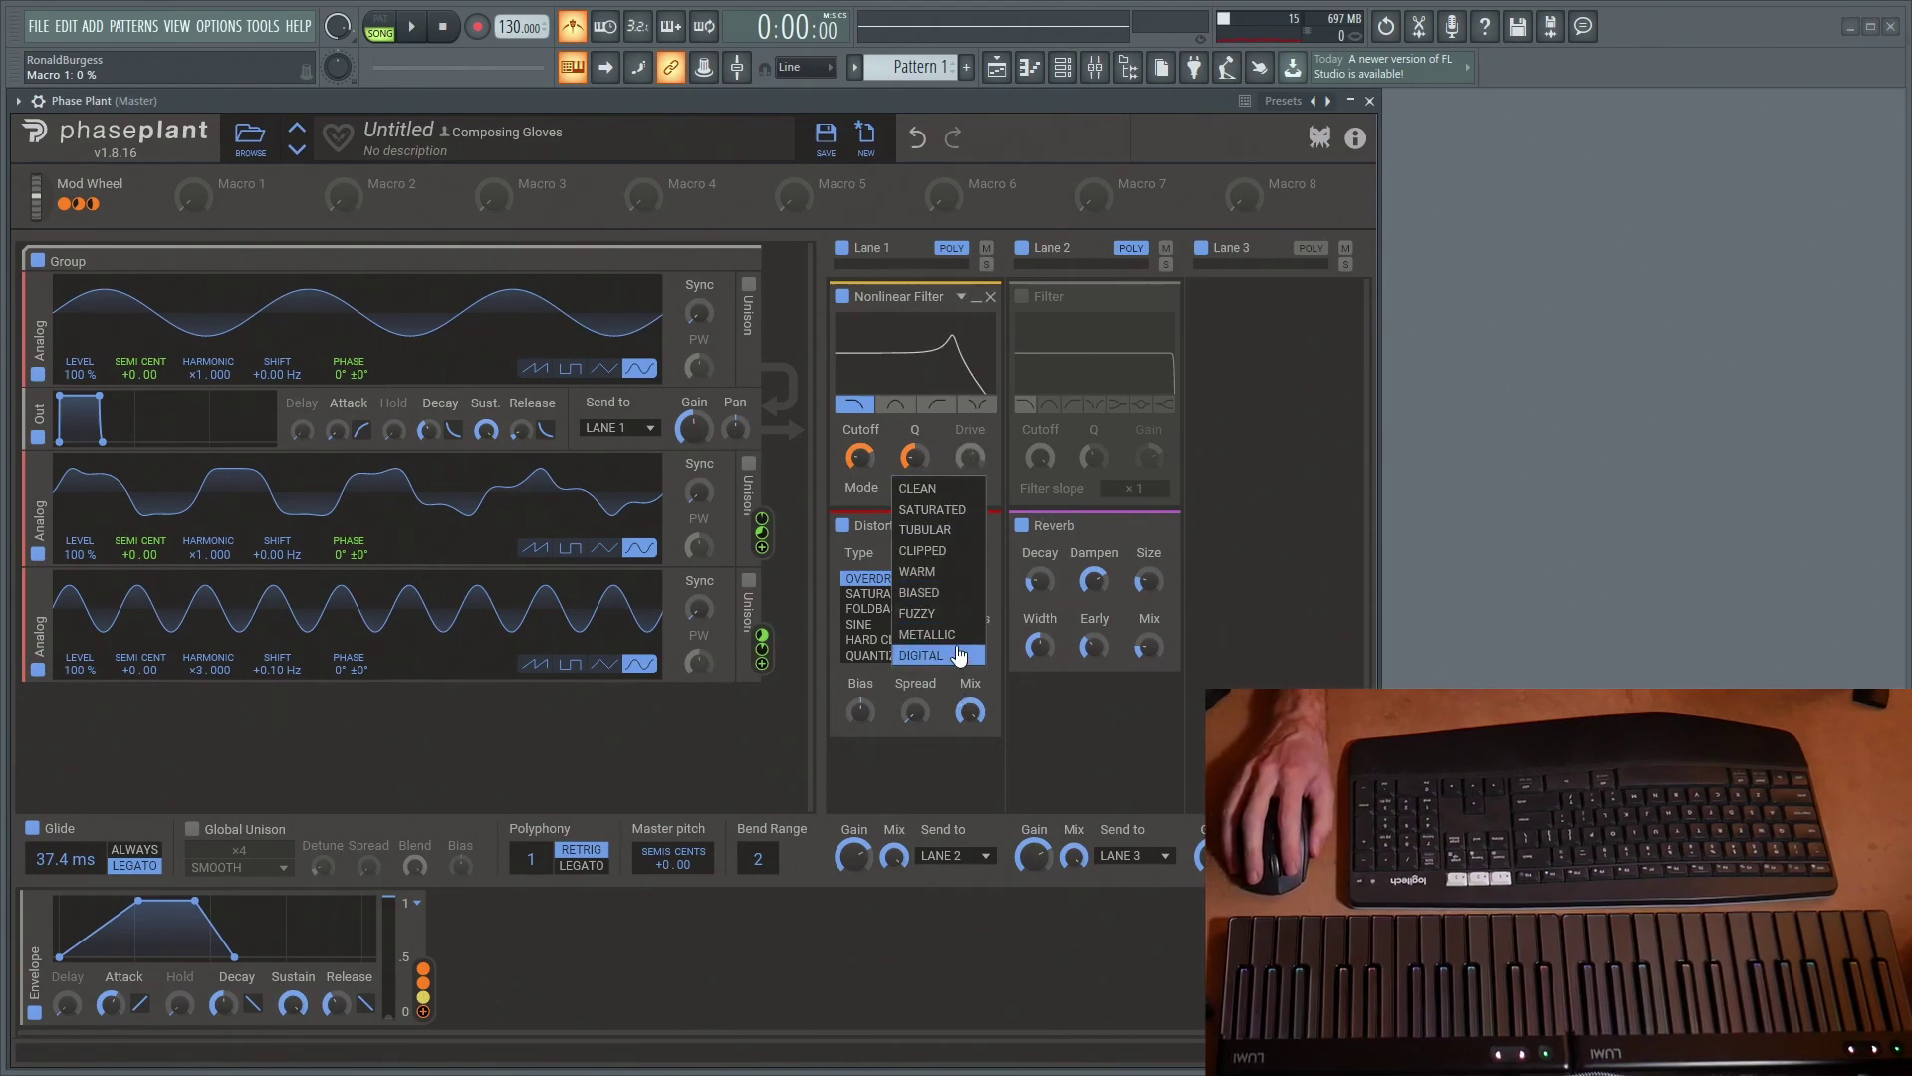
left_click(917, 571)
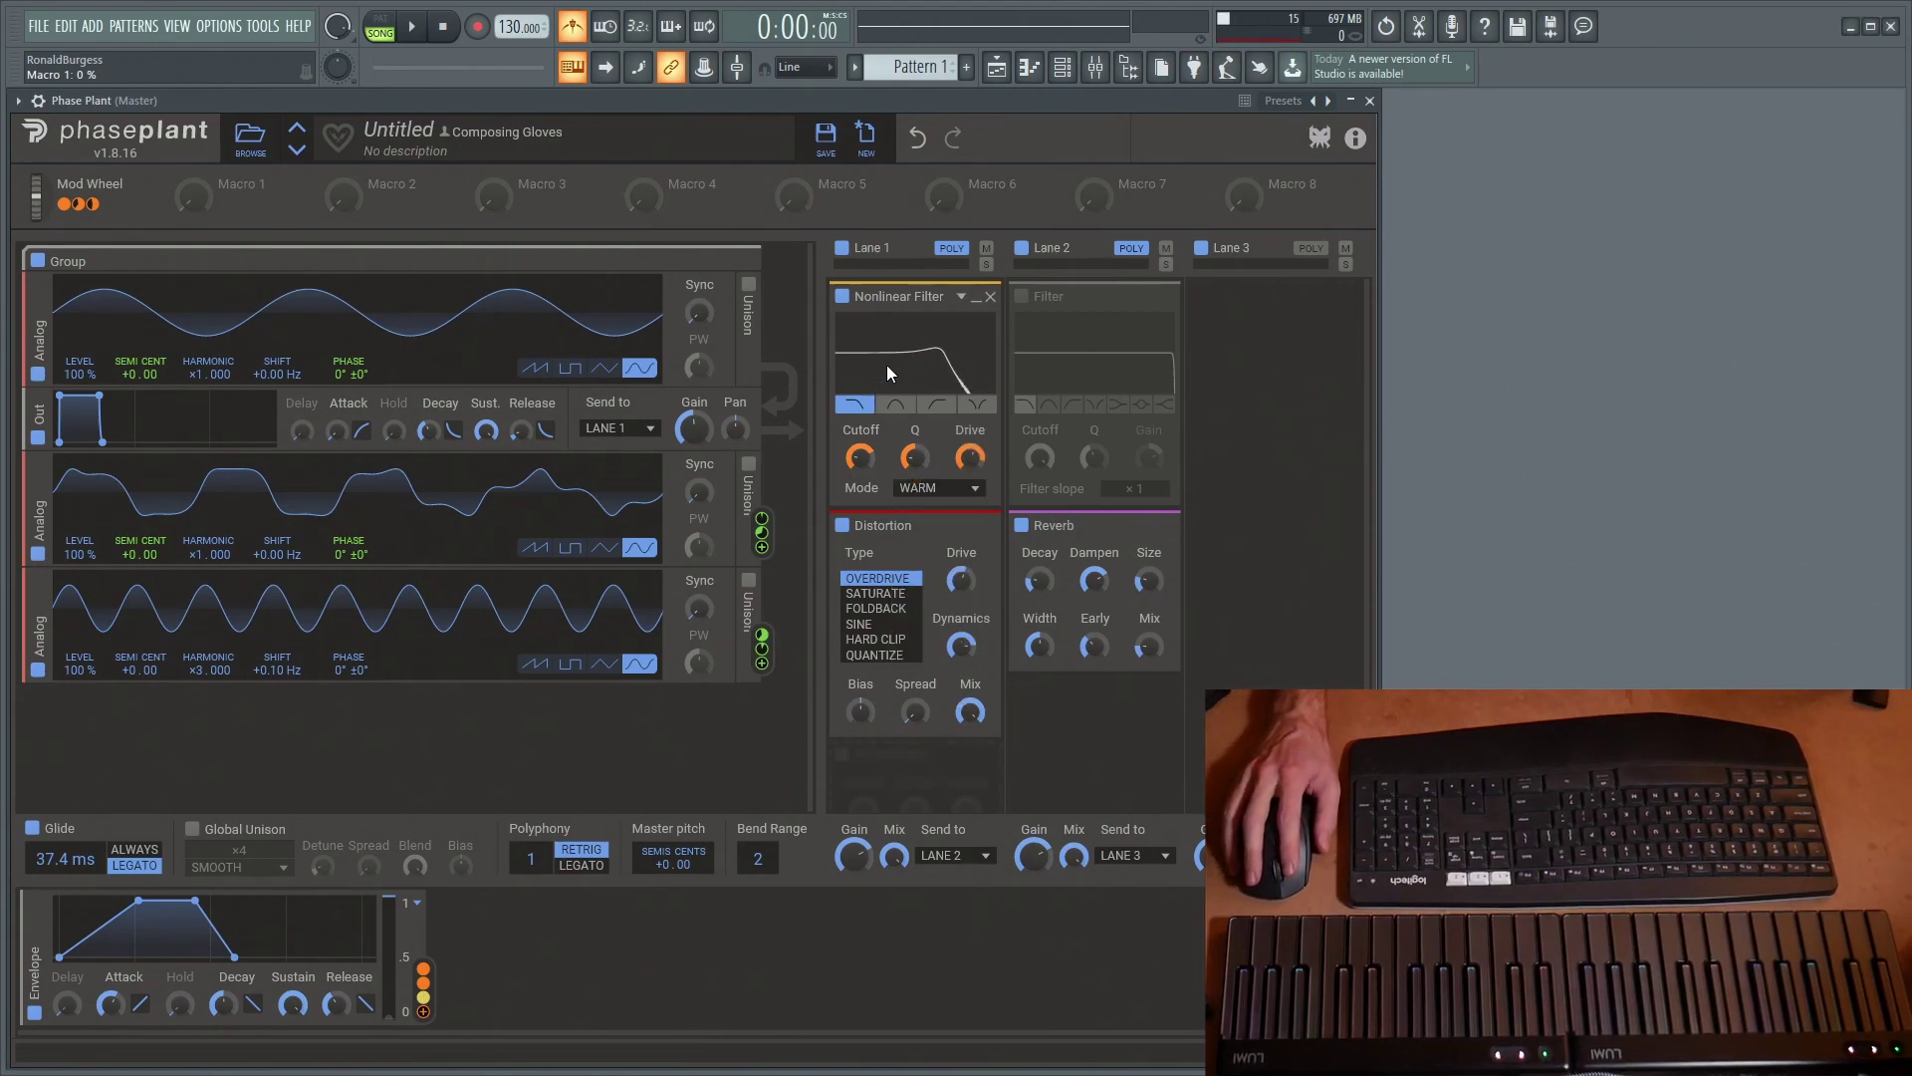